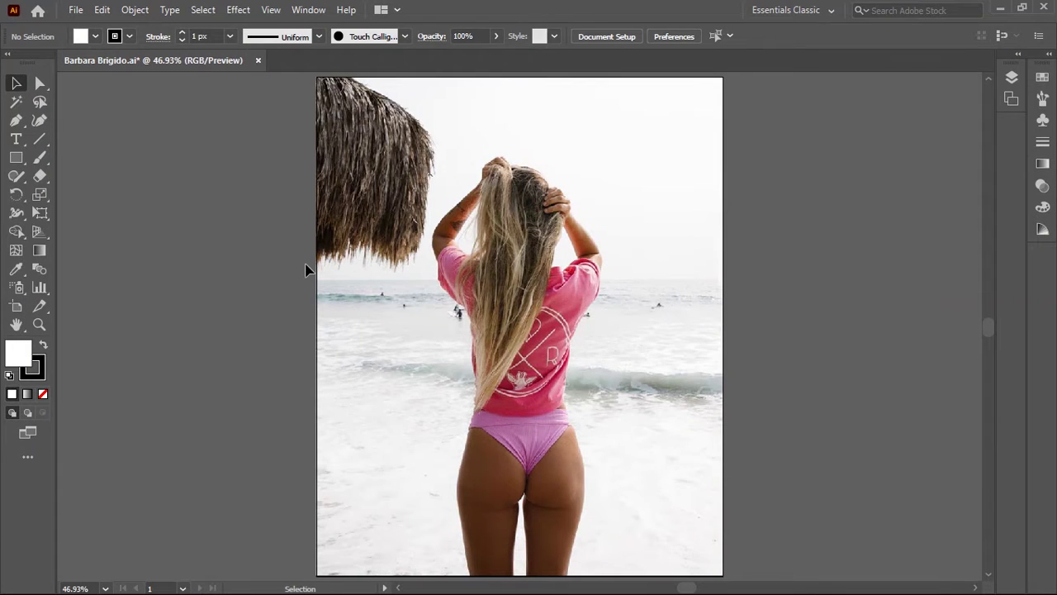
Zoom in on the head and pencil a first stroke down the hair's left side
key(ctrl+plus)
key(ctrl+plus)
key(ctrl+plus)
click(16, 175)
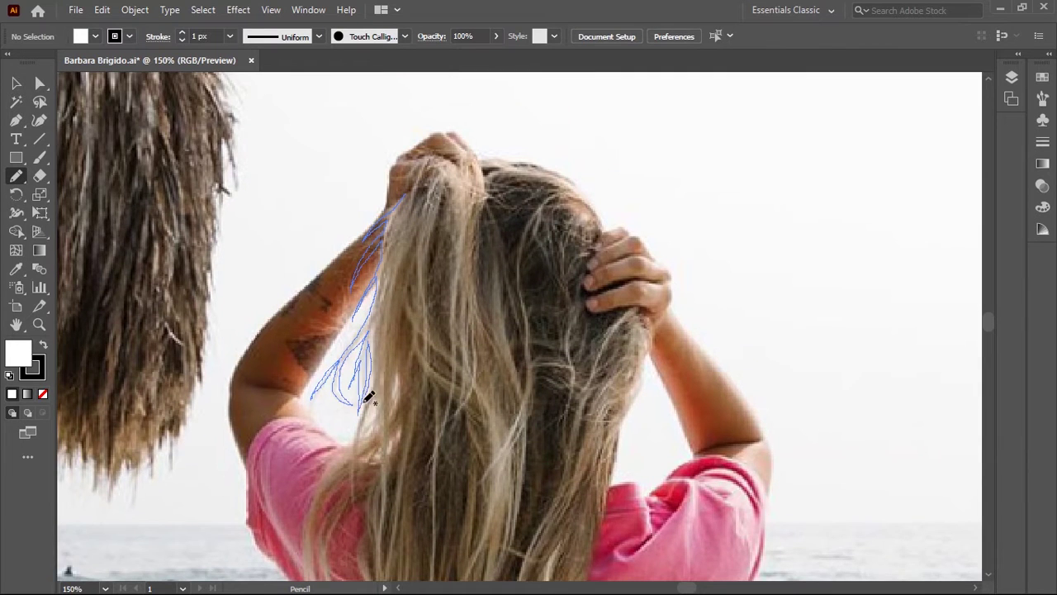
drag(373, 377, 357, 439)
scroll(360, 270, down, 4)
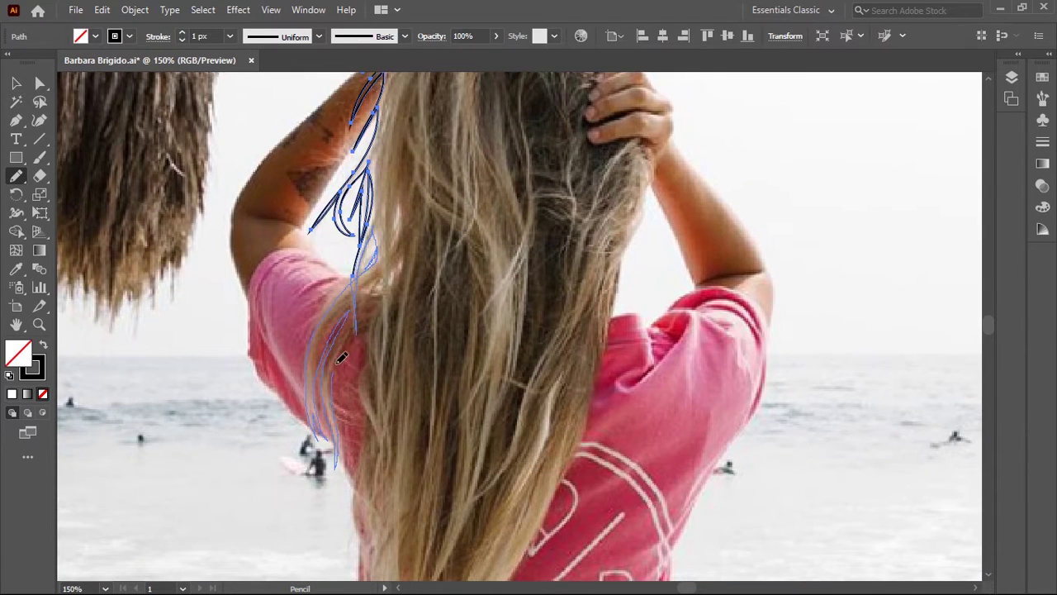
scroll(363, 347, down, 5)
scroll(375, 215, down, 5)
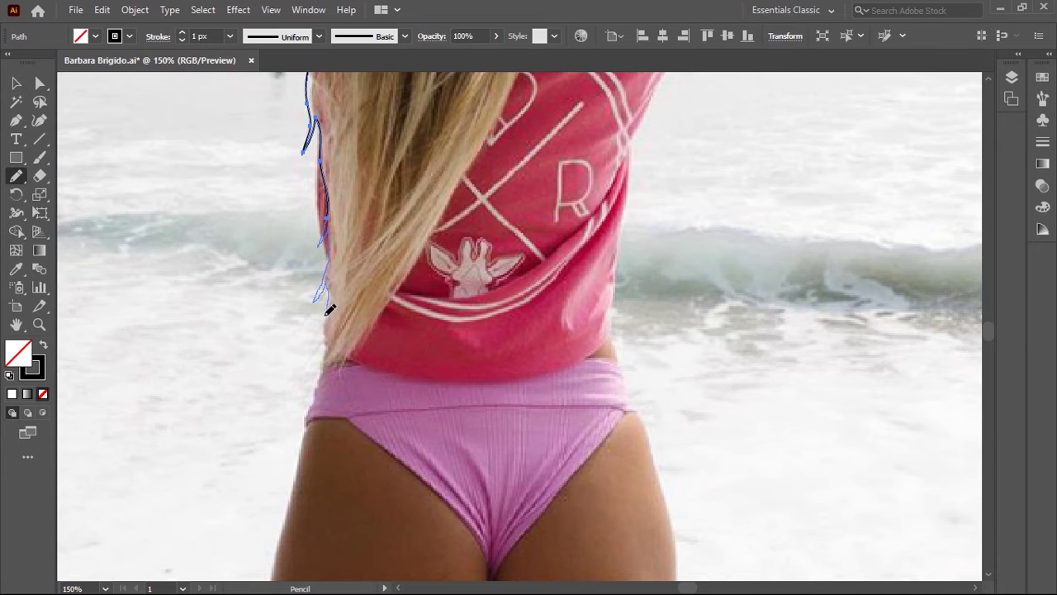
scroll(462, 177, up, 5)
scroll(287, 373, right, 5)
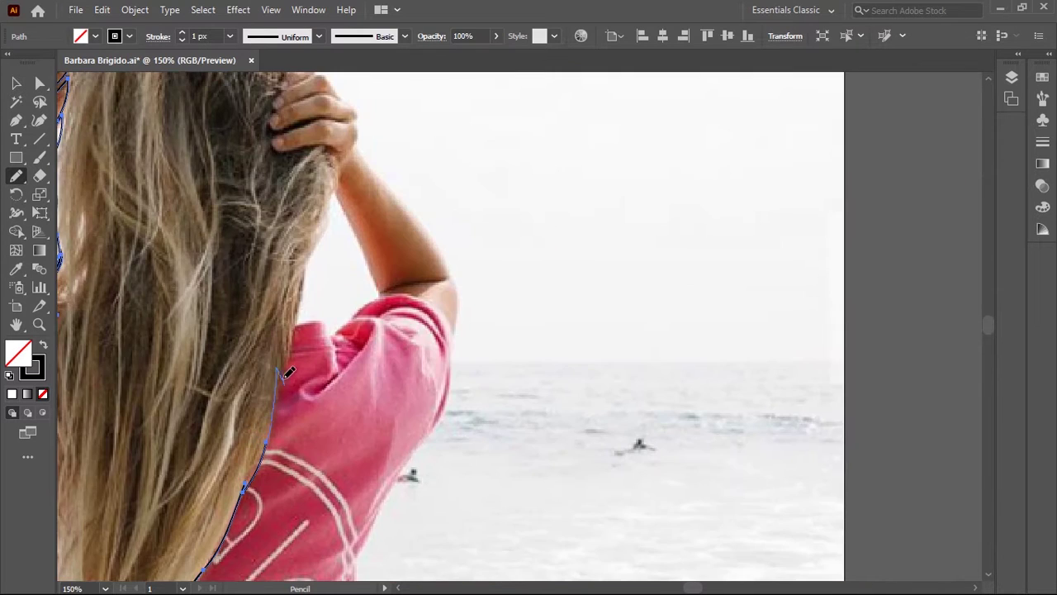
scroll(317, 253, up, 4)
Extend the hair outline over the top of the head and swap fill and stroke colours
drag(316, 253, 338, 413)
scroll(339, 336, up, 3)
scroll(340, 335, left, 5)
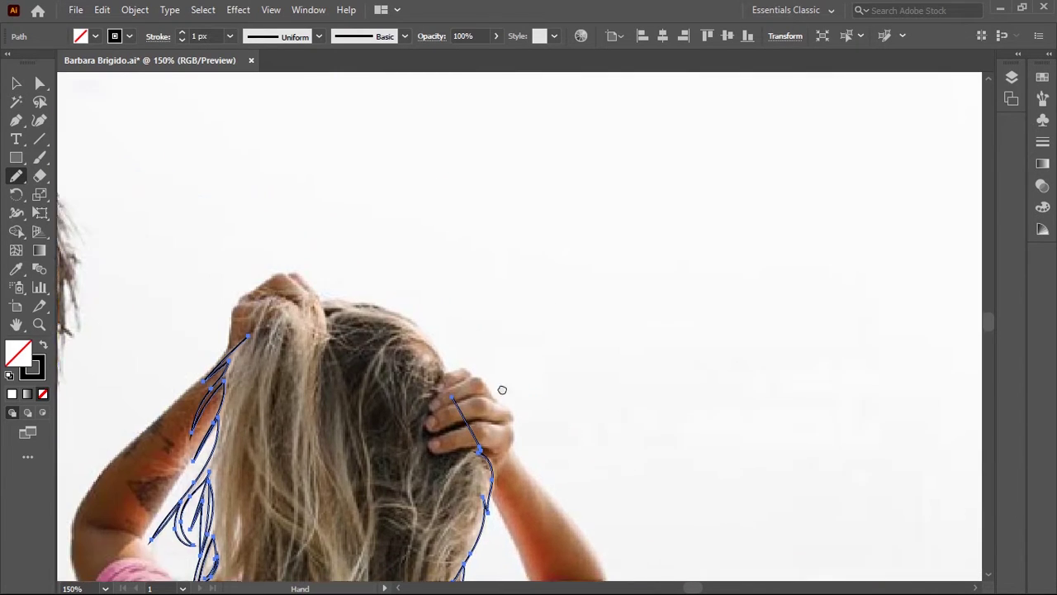
drag(305, 317, 259, 307)
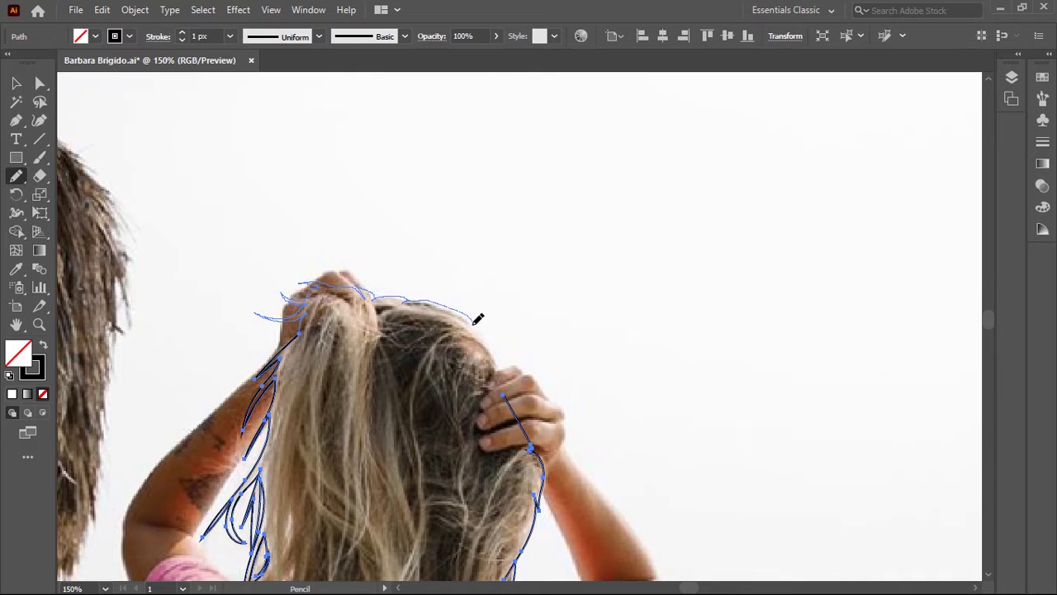
drag(478, 319, 496, 355)
scroll(427, 217, down, 5)
key(i)
key(shift+x)
scroll(562, 348, up, 3)
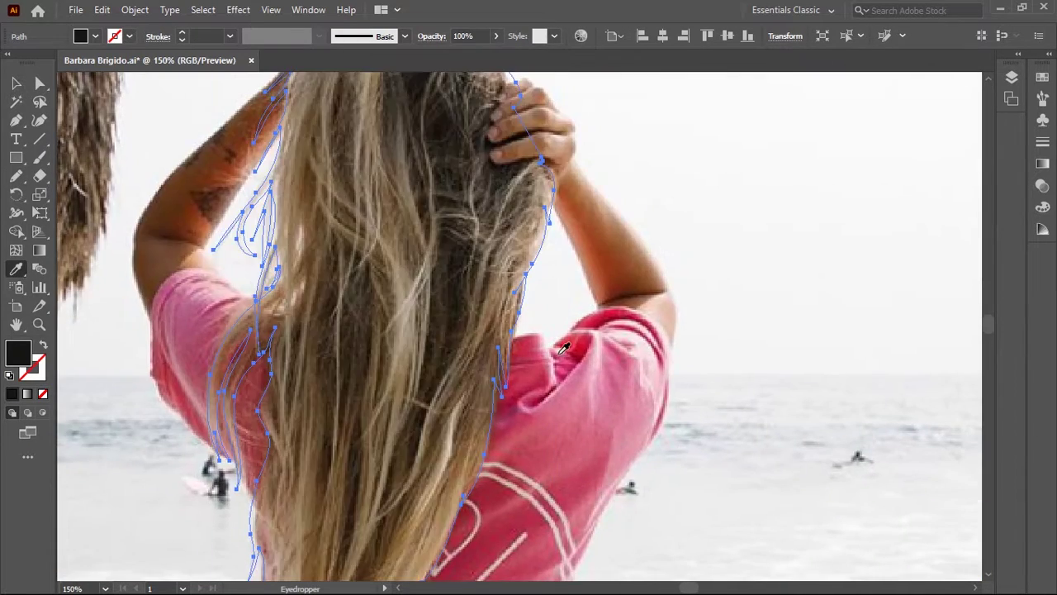
Pencil the first hair strand shape and keep its fill solid dark brown #1C1713
scroll(379, 275, up, 3)
key(n)
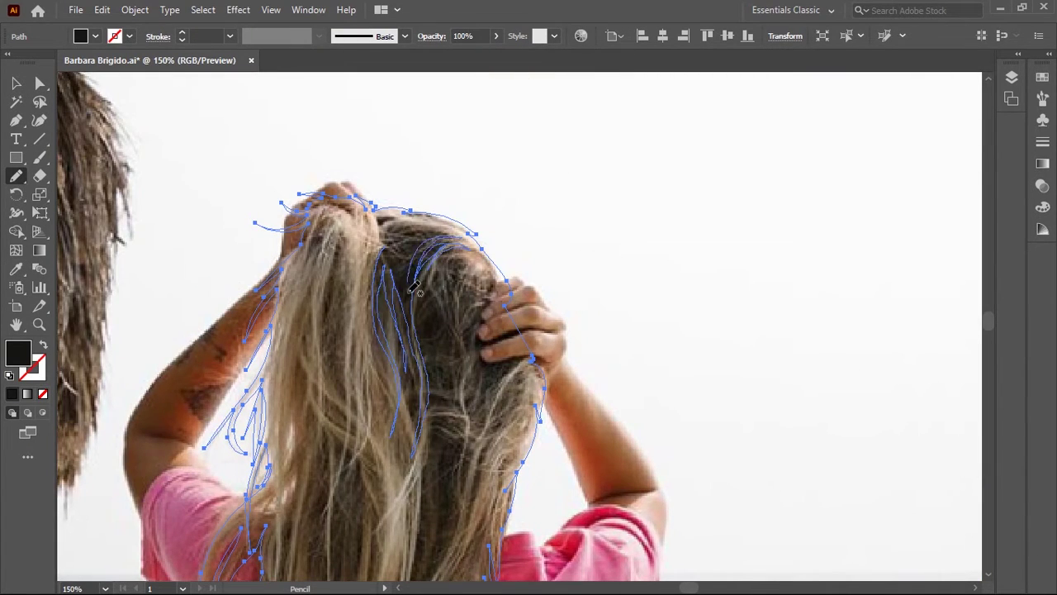
scroll(409, 281, right, 2)
scroll(507, 269, down, 2)
scroll(508, 269, down, 3)
drag(285, 436, 378, 157)
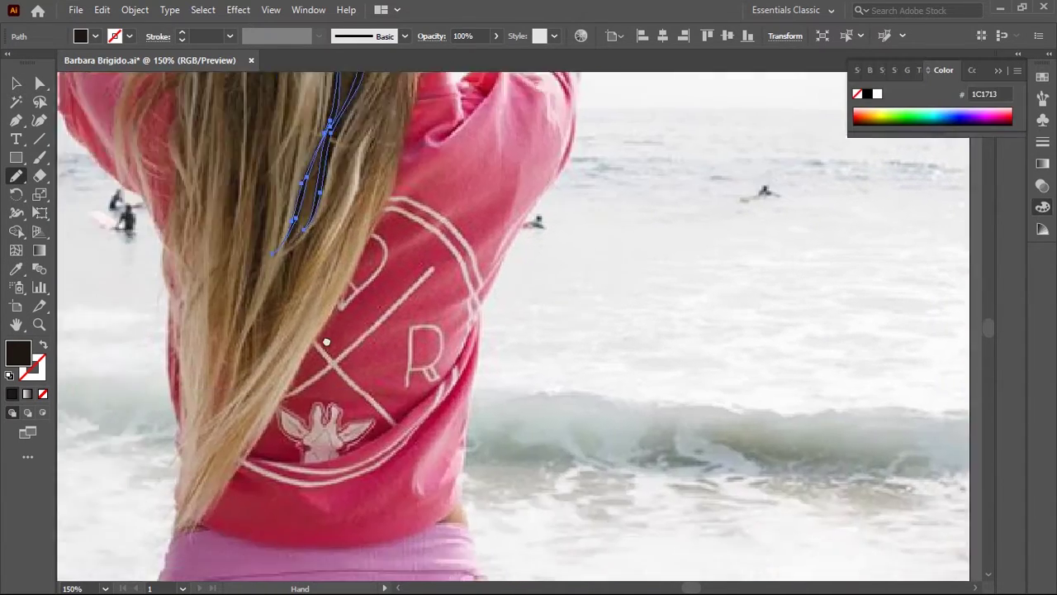
drag(347, 302, 318, 494)
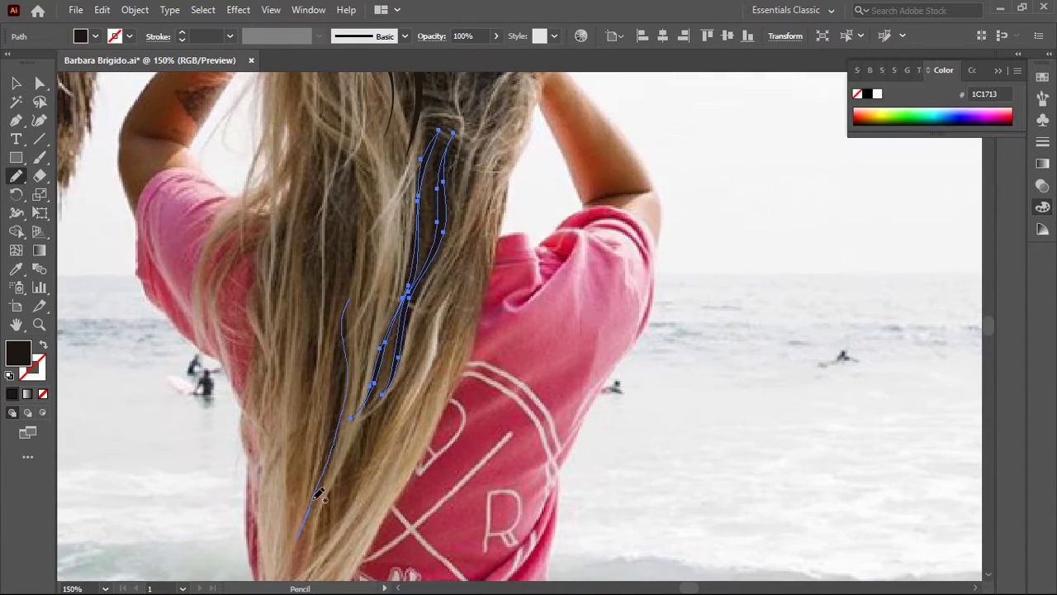
key(period)
scroll(353, 337, down, 2)
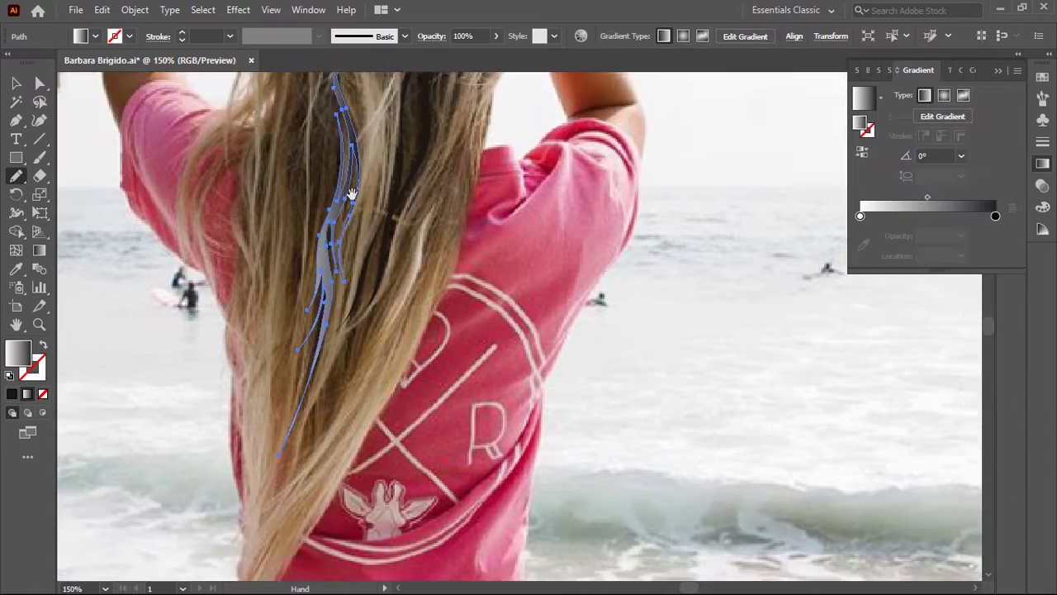
scroll(406, 112, down, 2)
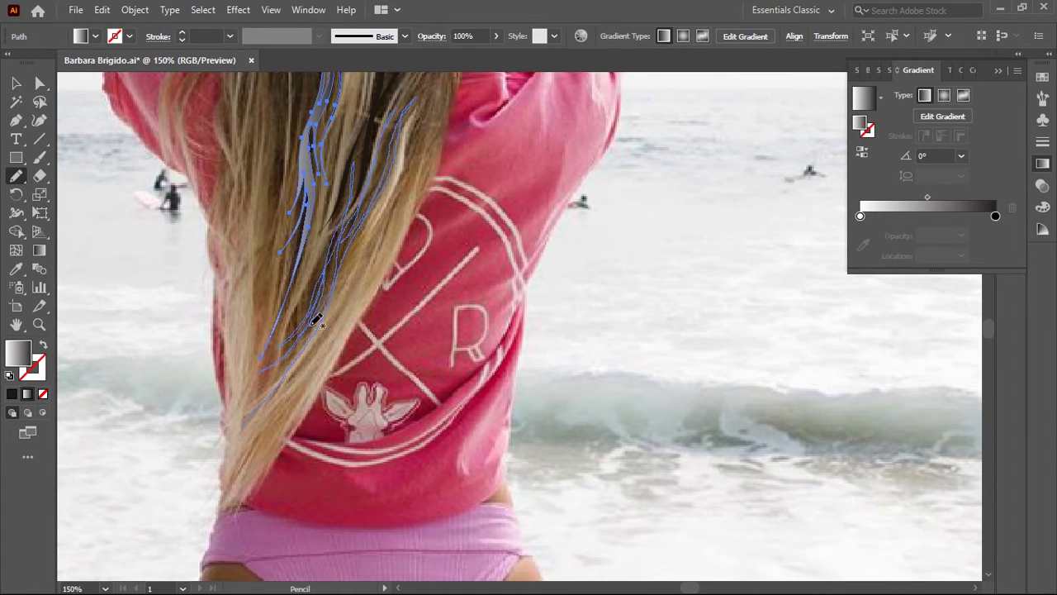
key(comma)
scroll(396, 190, up, 5)
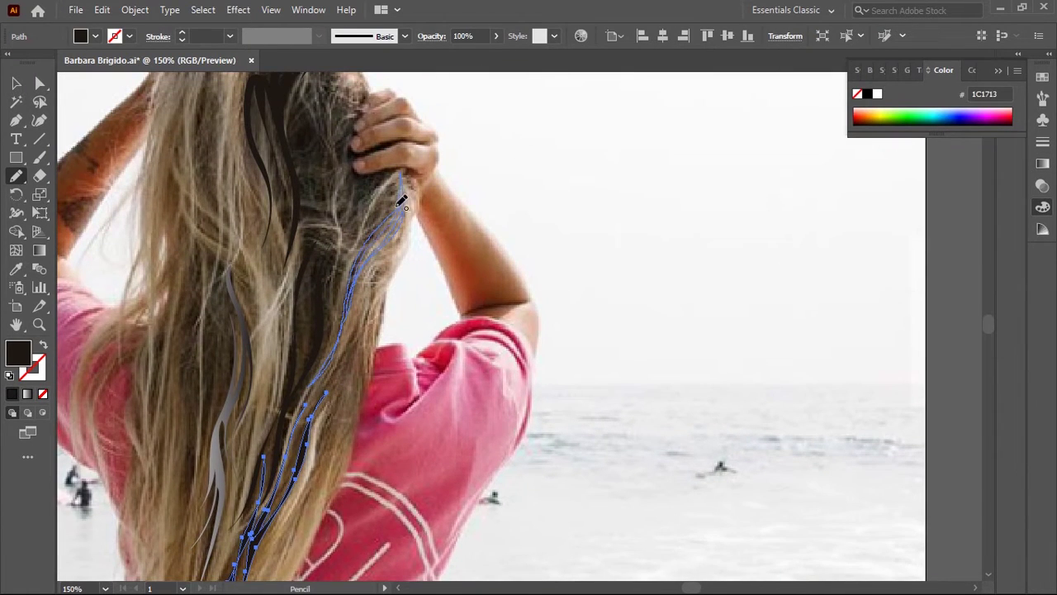
Draw more dark brown strand shapes rising from the lower hair toward the head
drag(403, 198, 376, 266)
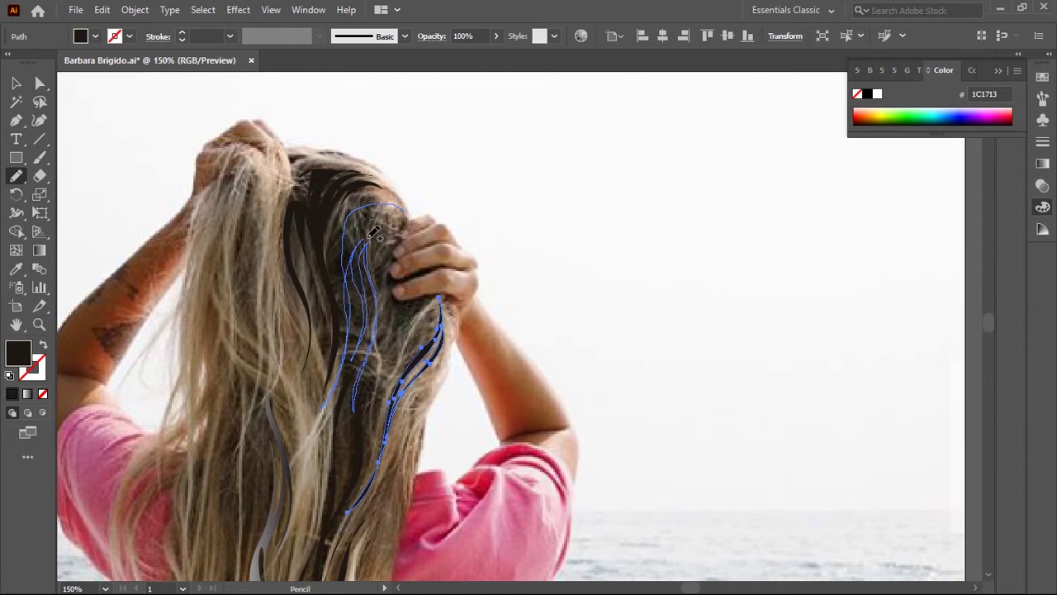
ctrl+click(404, 211)
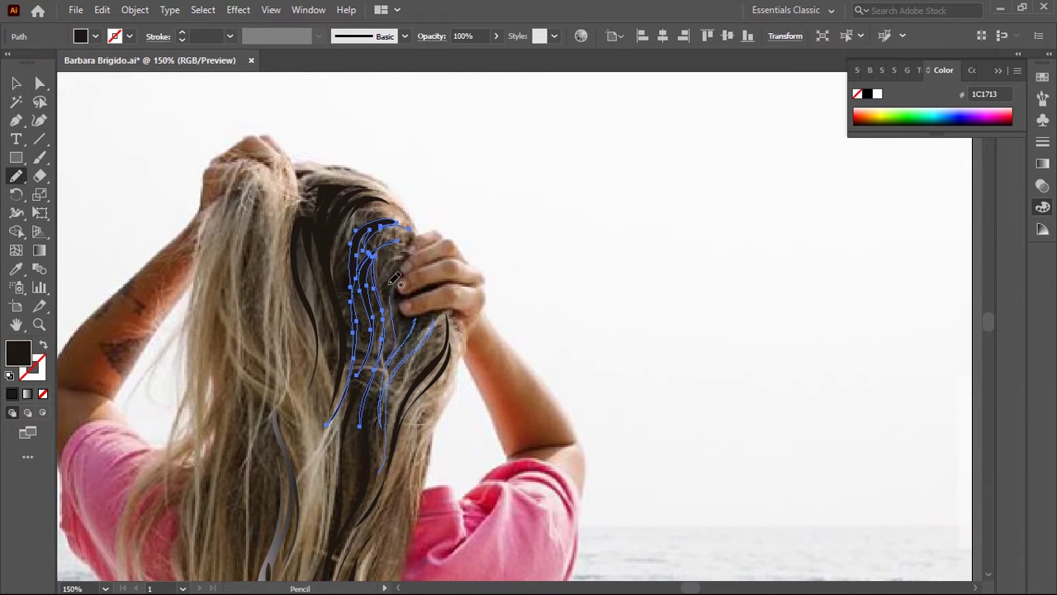
scroll(430, 170, down, 5)
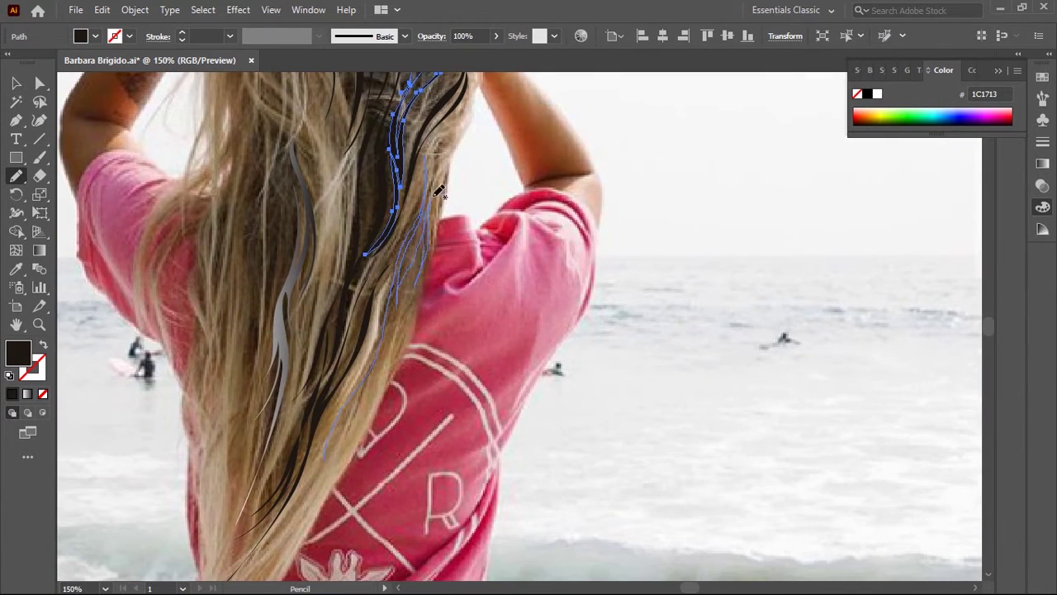
scroll(324, 465, left, 3)
drag(312, 485, 357, 114)
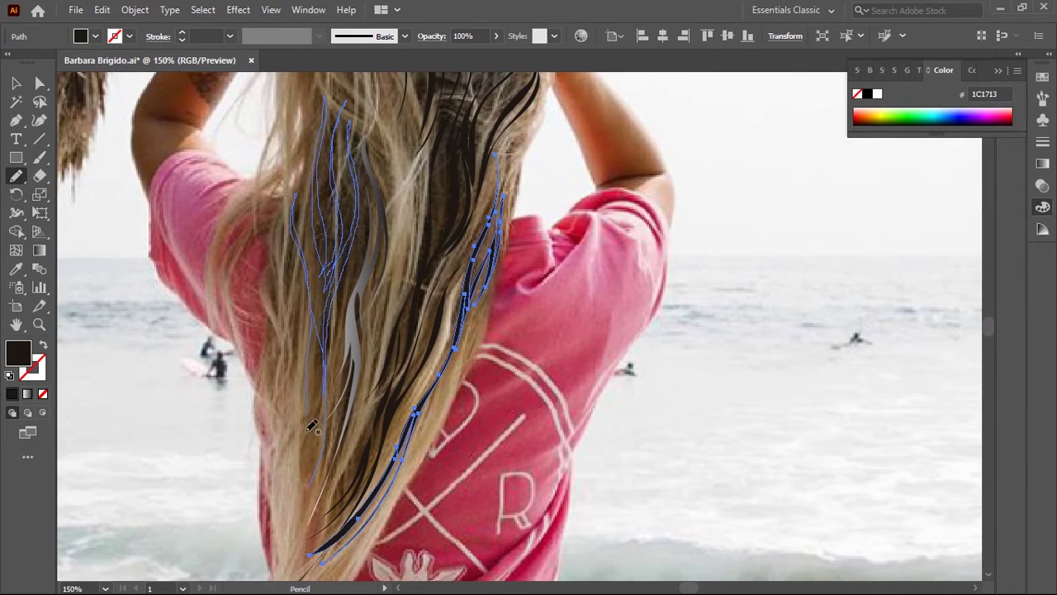
scroll(325, 423, up, 5)
drag(312, 479, 336, 230)
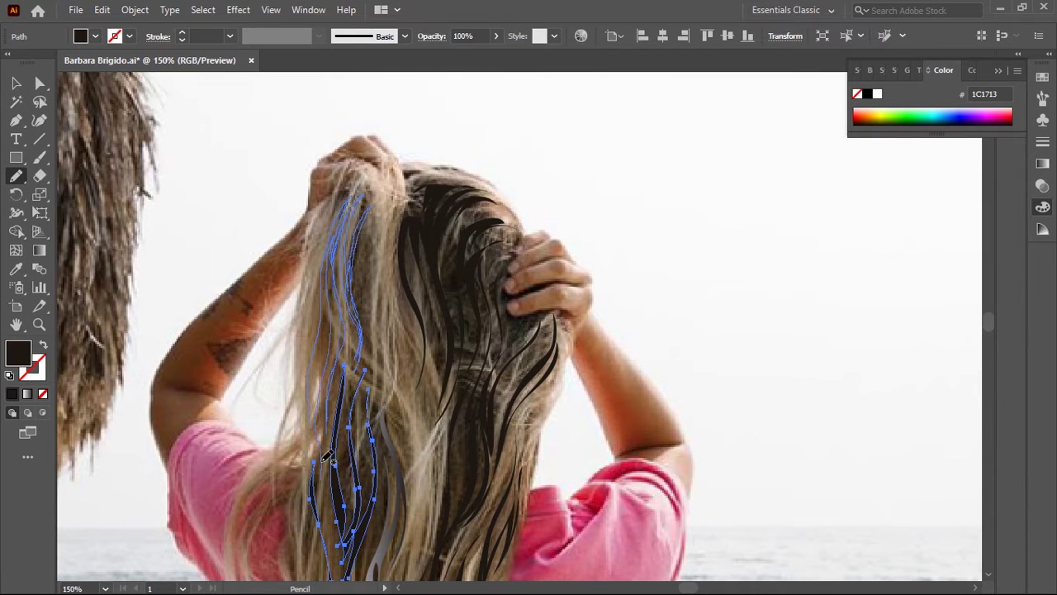
drag(400, 485, 402, 518)
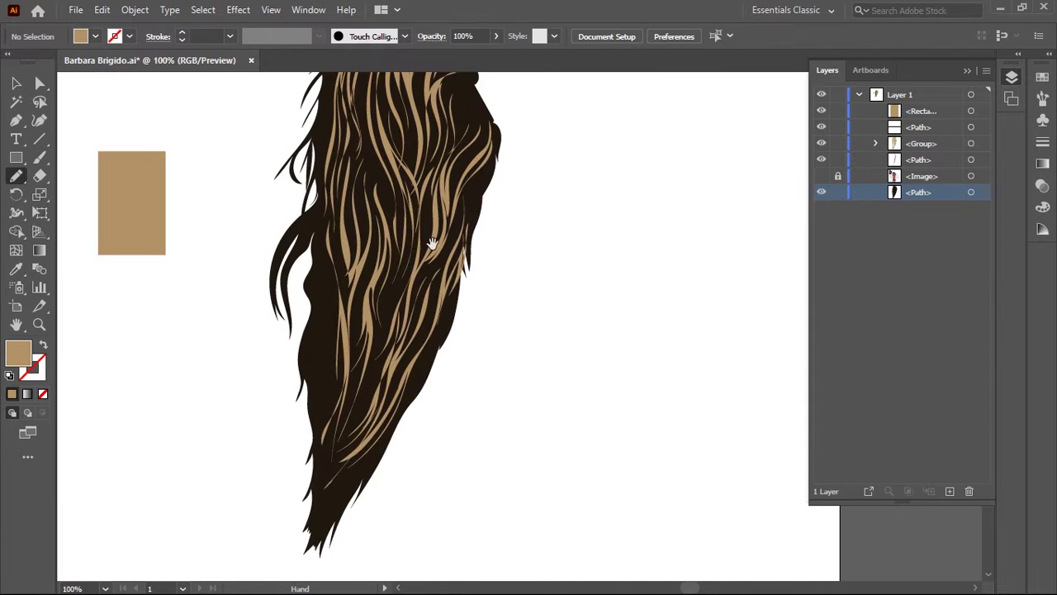
Pencil two more strokes down the hair's left edge to complete the hair shape
drag(485, 250, 486, 273)
drag(321, 269, 320, 442)
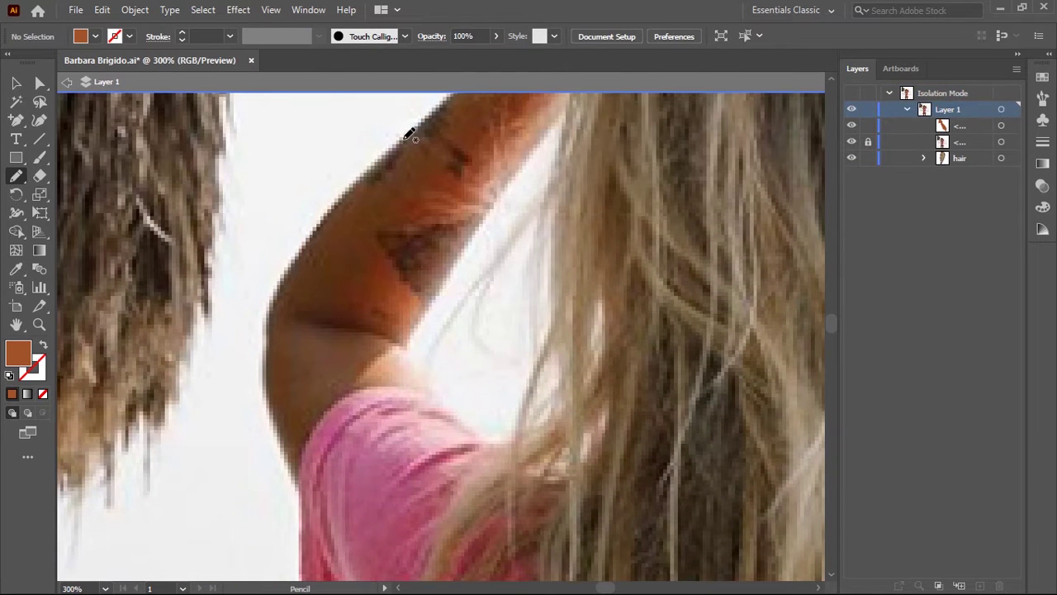
Place Pen anchors down the edge of the first arm
click(317, 222)
click(275, 272)
click(261, 315)
click(266, 368)
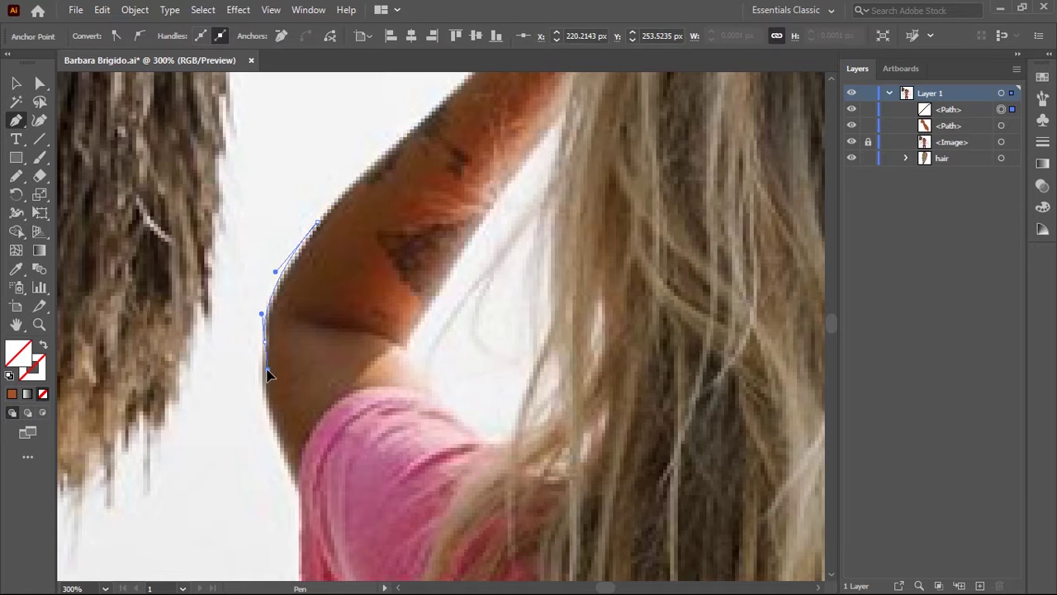
Outline the other arm up to the hair and move the left hand behind the hair layer
click(448, 409)
mouse_move(412, 352)
mouse_down()
mouse_move(355, 299)
mouse_move(415, 281)
mouse_up()
click(440, 302)
scroll(441, 300, up, 5)
scroll(415, 281, up, 5)
scroll(495, 273, up, 3)
mouse_move(503, 239)
mouse_down()
mouse_move(472, 201)
mouse_move(385, 224)
mouse_up()
click(338, 230)
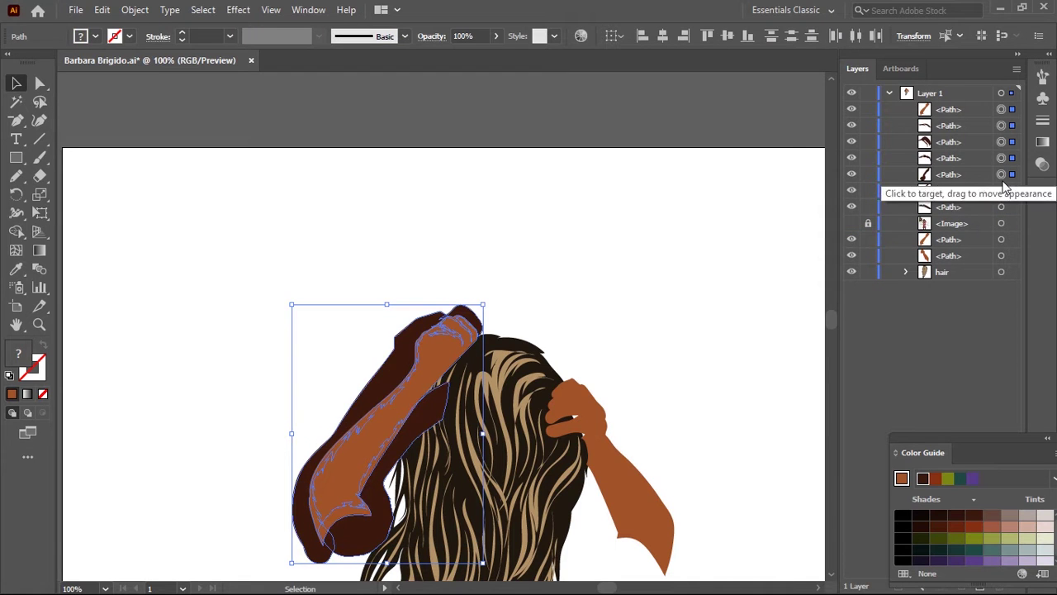
drag(952, 109, 951, 196)
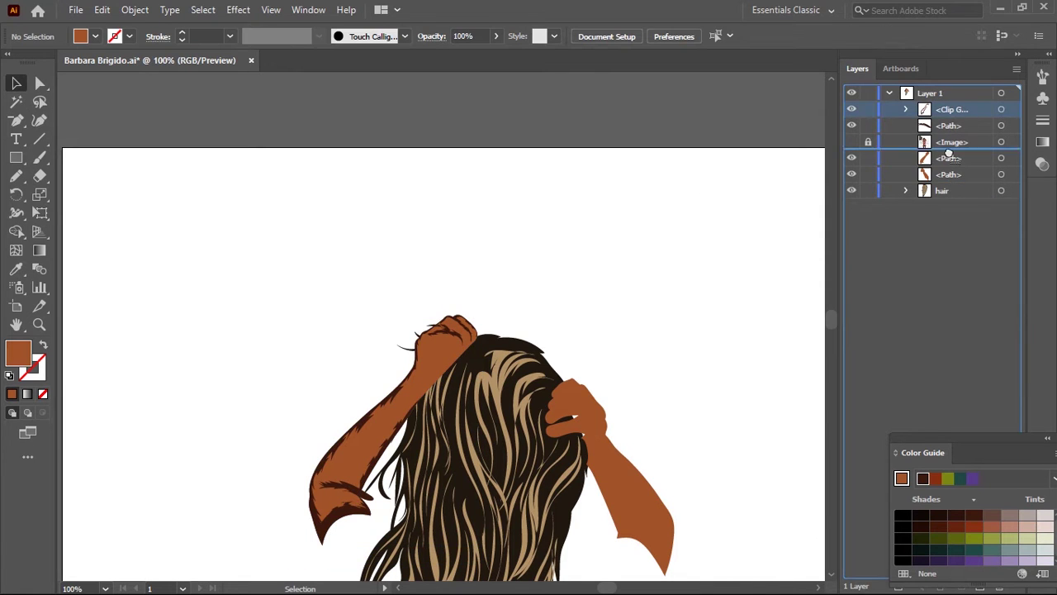
Zoom in on the raised left arm, clear the selection and ready the Pencil with a sampled fill
key(ctrl+equal)
drag(589, 86, 567, 42)
click(295, 443)
key(ctrl+shift+a)
key(n)
drag(526, 134, 527, 226)
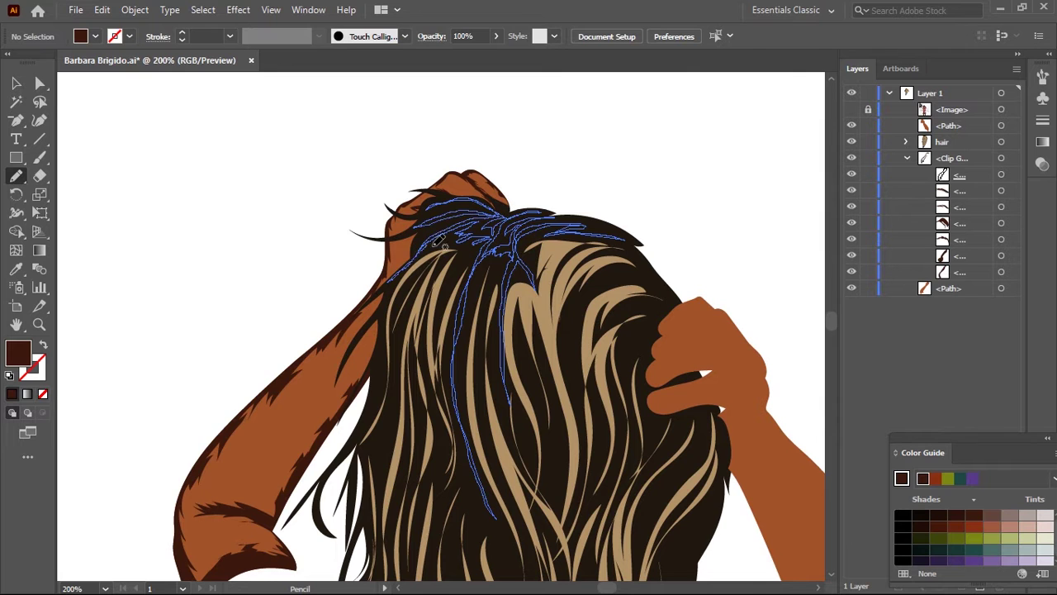
key(i)
key(ctrl+minus)
key(ctrl+minus)
key(ctrl+minus)
key(v)
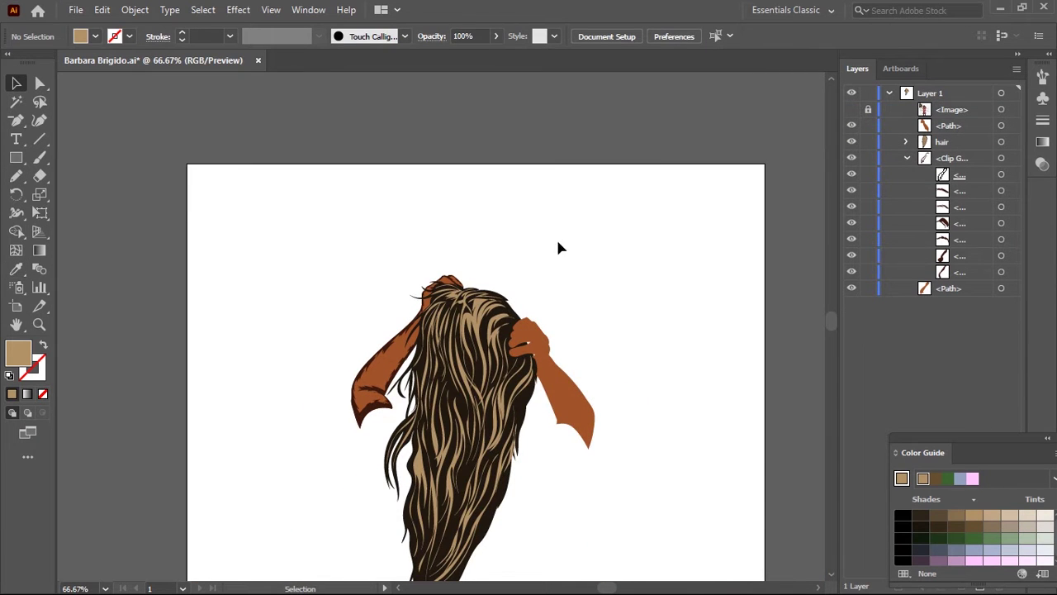
key(ctrl+equal)
key(ctrl+equal)
key(n)
key(ctrl+equal)
key(ctrl+equal)
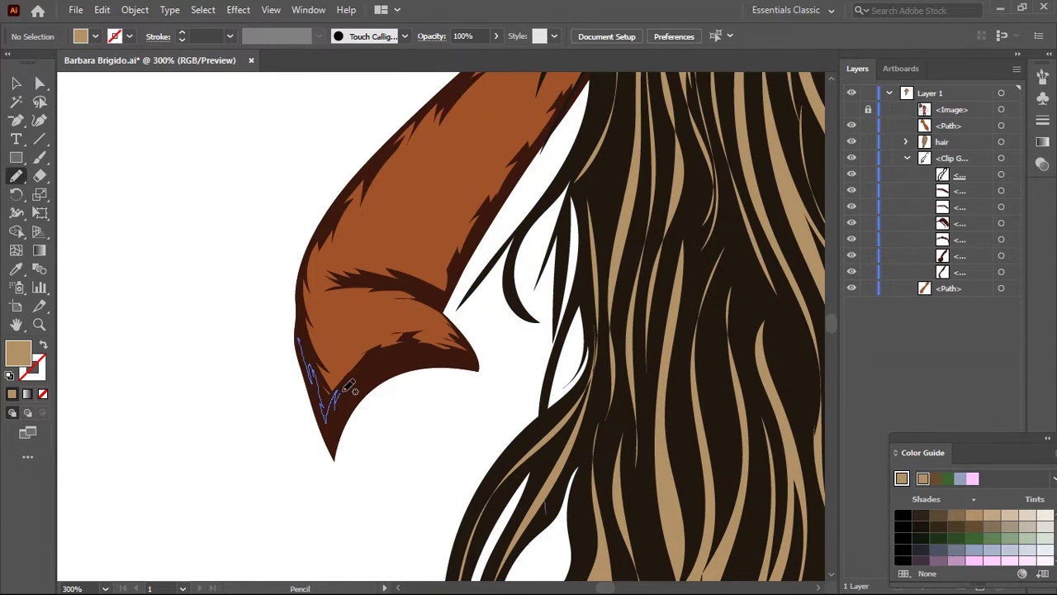
Draw the freehand outline along the raised left arm and hand, panning to check it
mouse_move(430, 281)
mouse_down()
mouse_move(366, 355)
mouse_move(421, 260)
mouse_move(366, 434)
mouse_up()
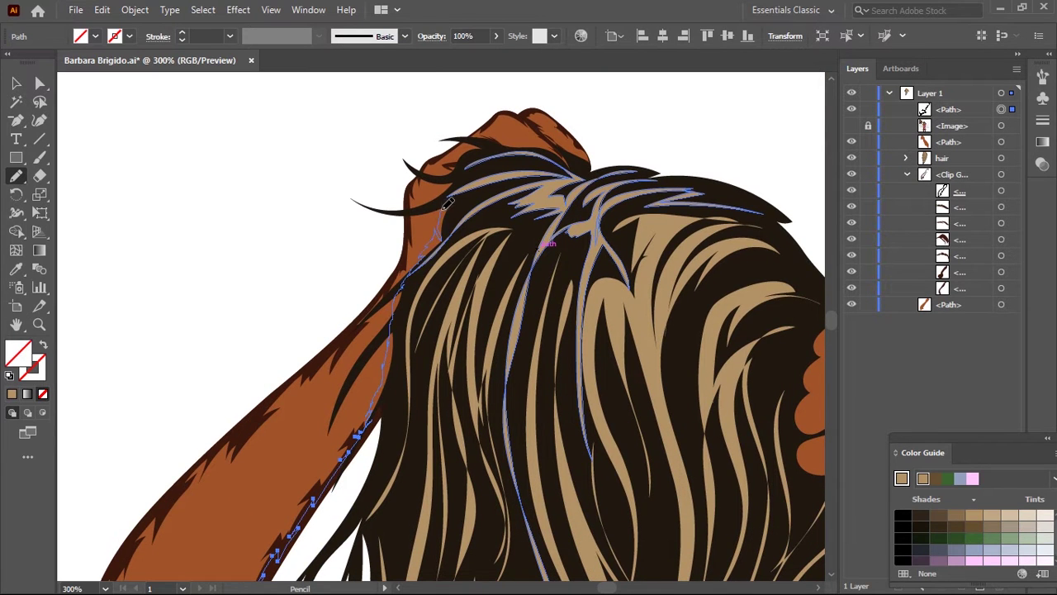
scroll(446, 202, down, 5)
scroll(330, 372, left, 3)
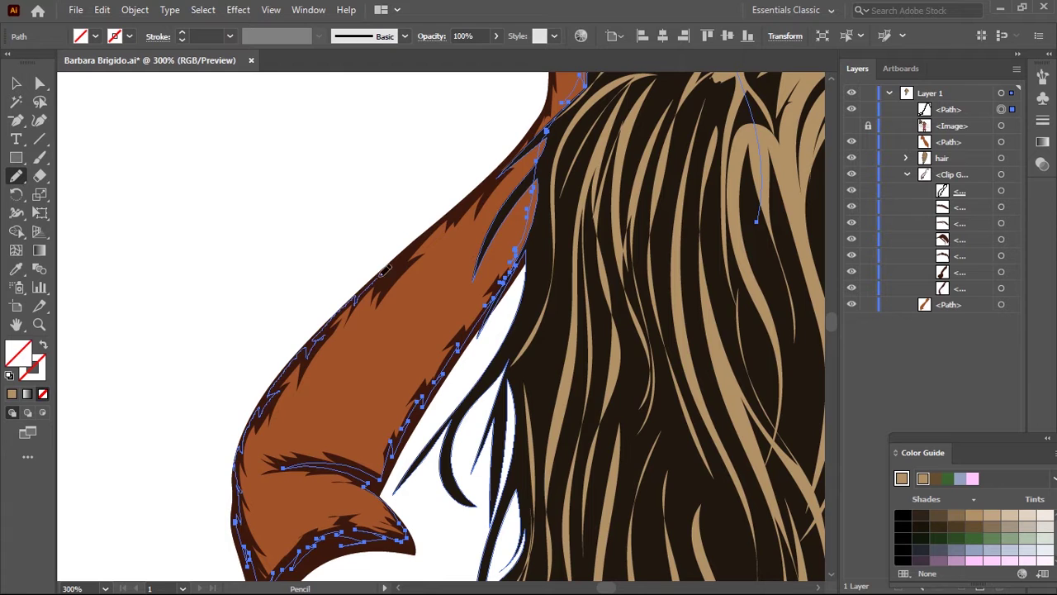
scroll(382, 272, up, 4)
scroll(291, 416, right, 3)
scroll(416, 242, up, 3)
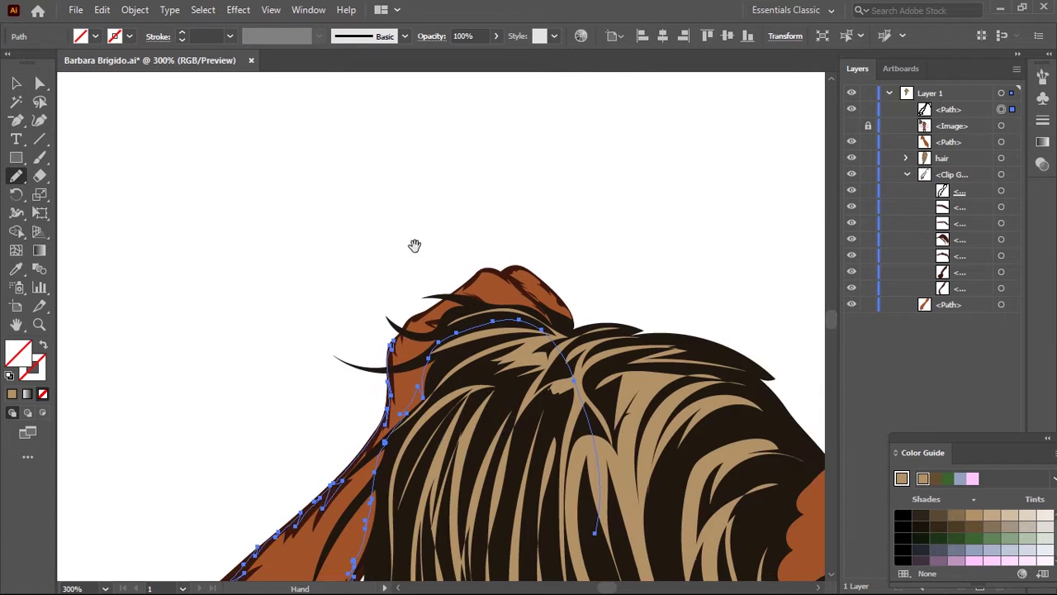
scroll(404, 331, up, 2)
scroll(419, 353, up, 5)
scroll(550, 258, up, 1)
scroll(495, 281, right, 4)
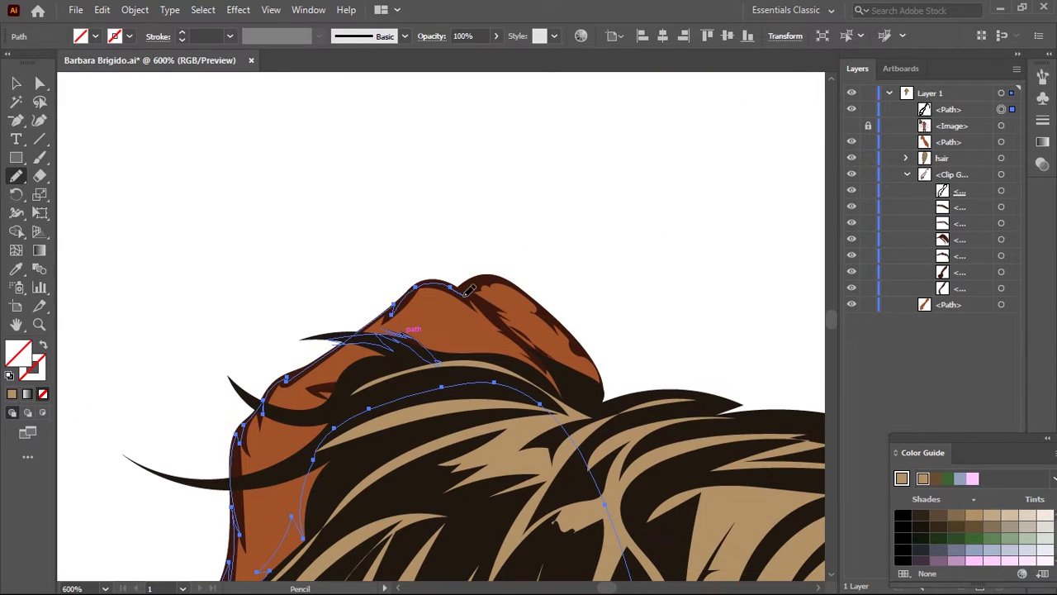
scroll(597, 353, down, 3)
scroll(495, 331, down, 1)
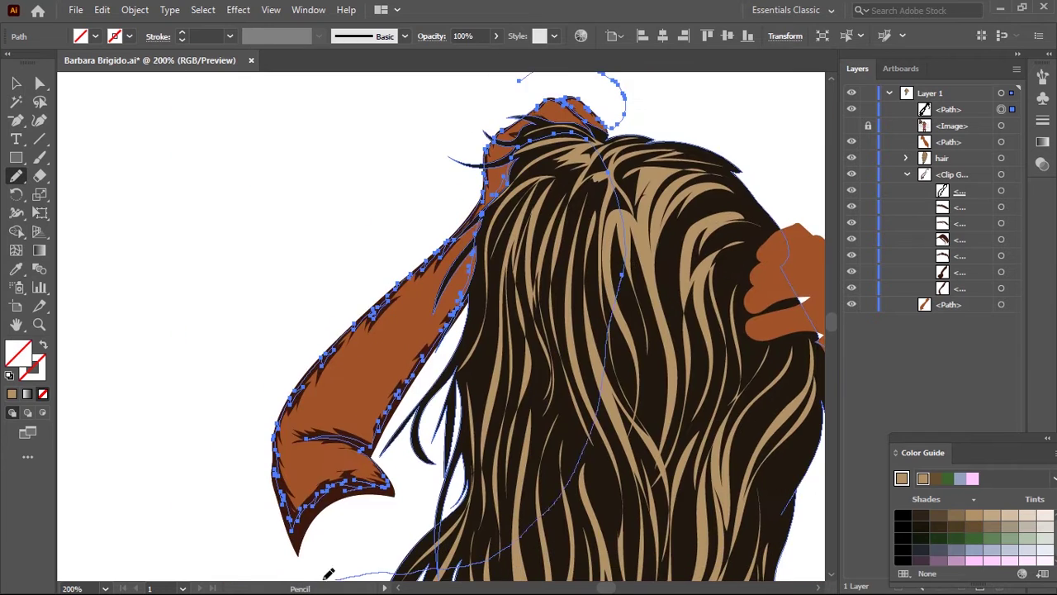
scroll(325, 346, up, 2)
Eyedrop dark brown into the arm outline and move it into the arm group
key(i)
click(428, 552)
double_click(19, 353)
click(843, 161)
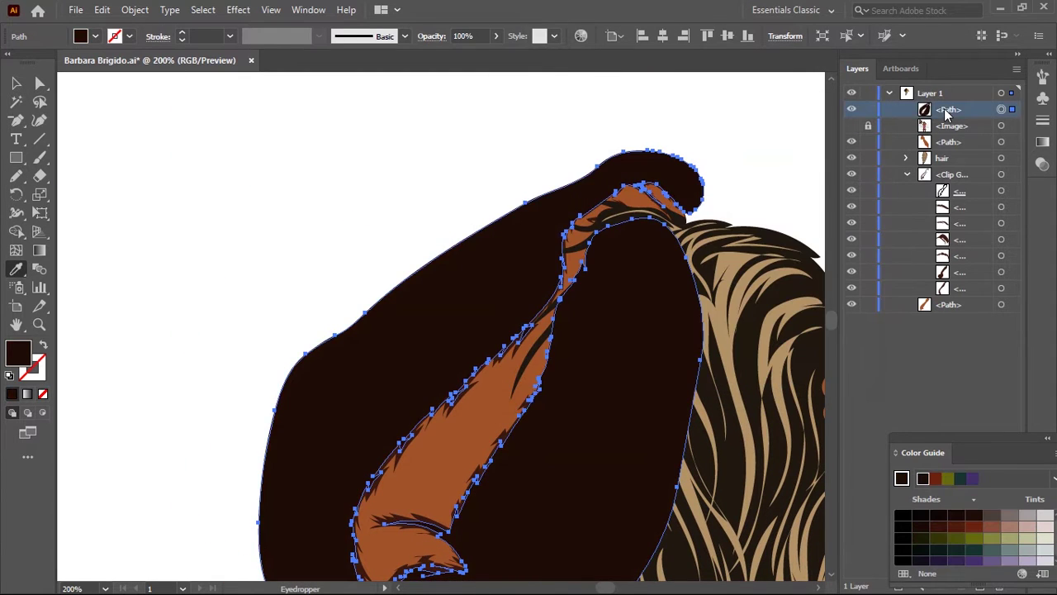
drag(948, 109, 943, 190)
key(v)
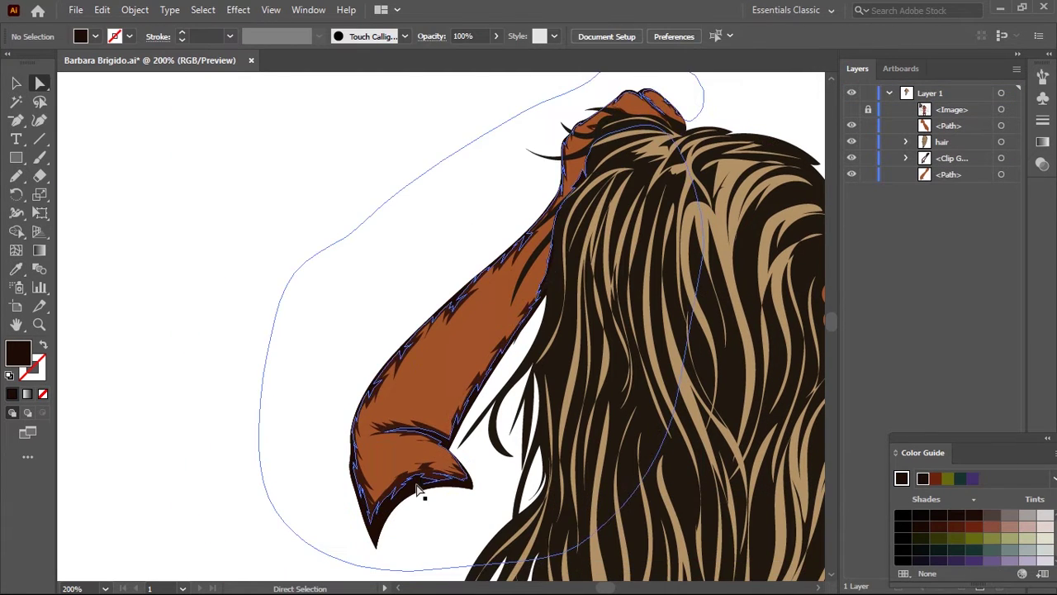
drag(599, 153, 439, 369)
Pencil a shading shape on the upper arm at 46% opacity
key(n)
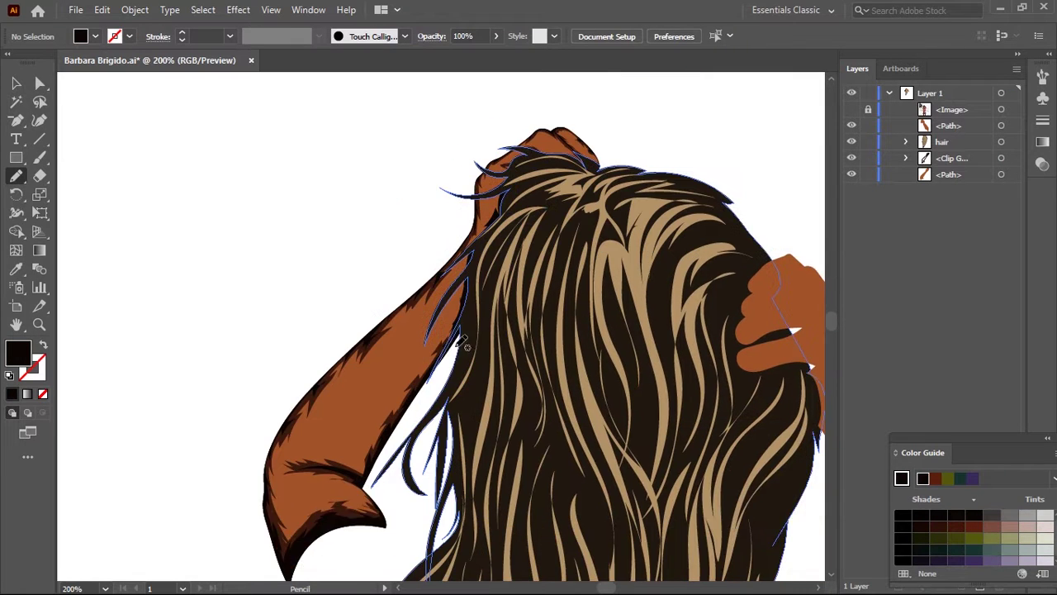
drag(327, 392, 399, 345)
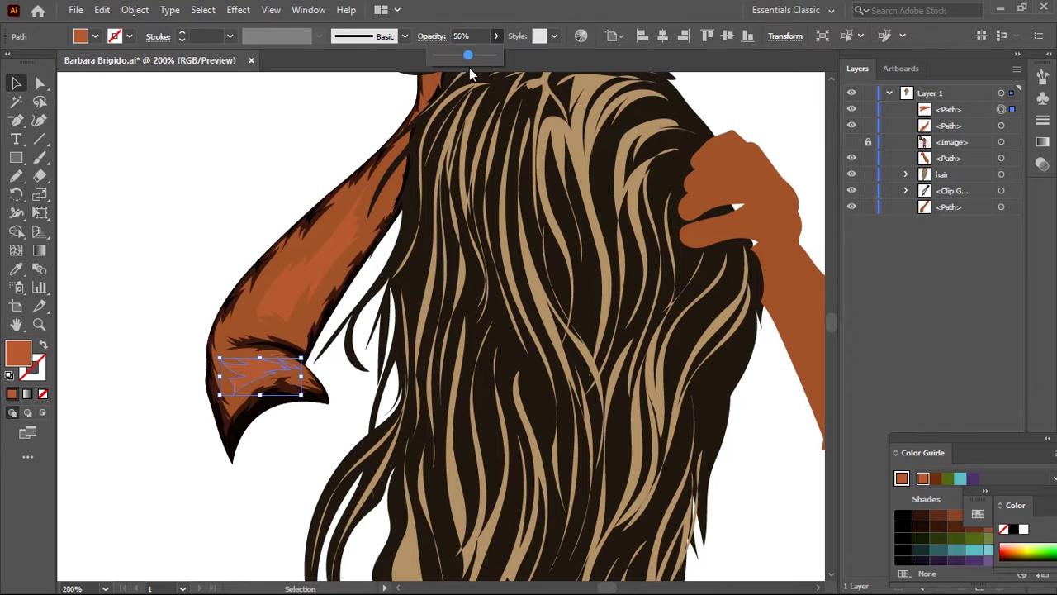
drag(260, 371, 312, 248)
key(i)
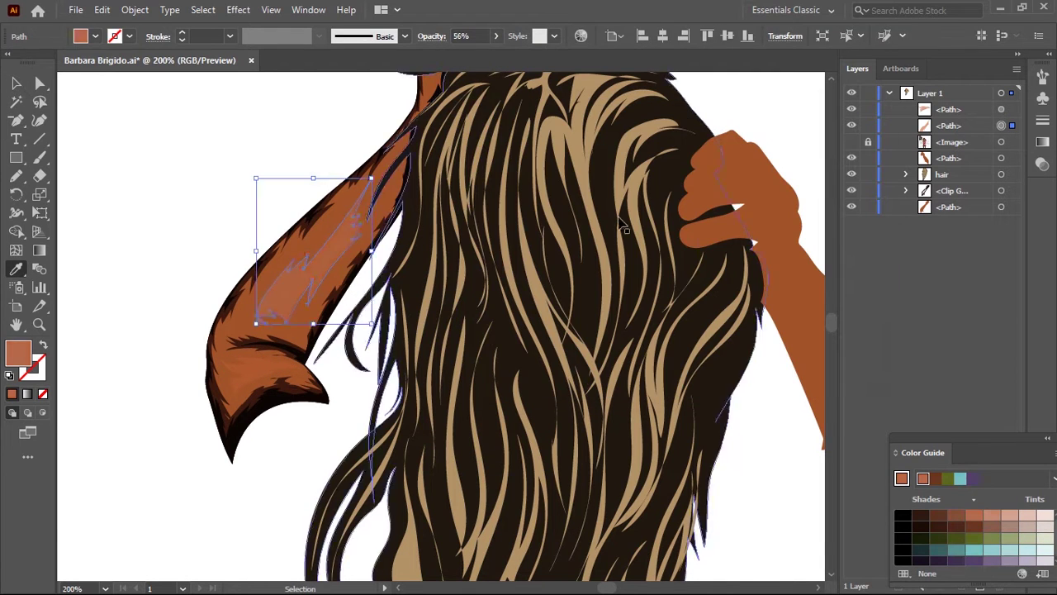
ctrl+click(243, 196)
click(305, 295)
click(256, 137)
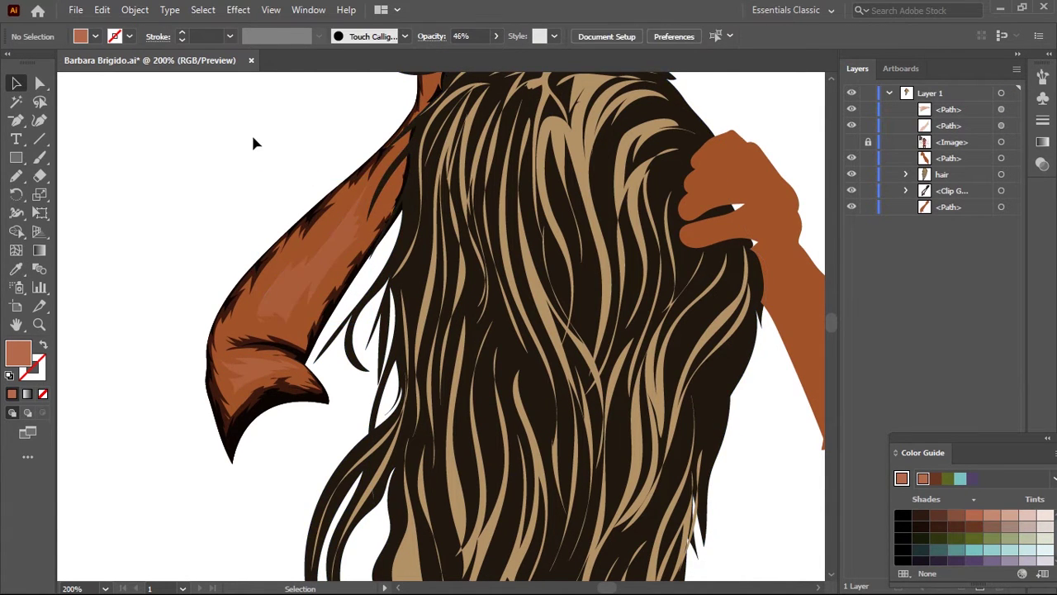
Move the shading shape into the arm group and show the reference photo again
click(852, 157)
click(905, 190)
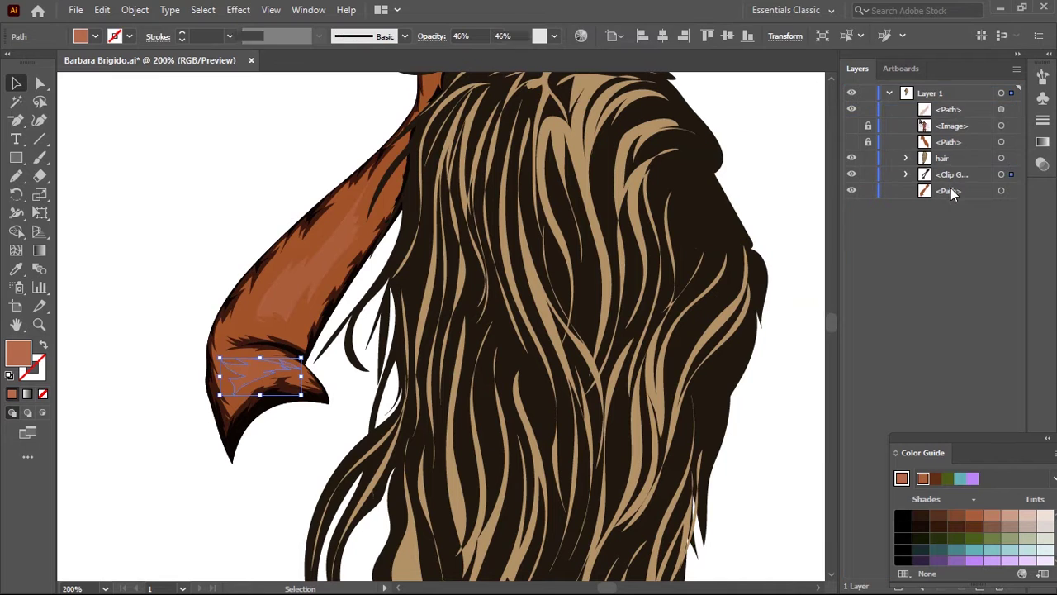
drag(959, 175, 962, 198)
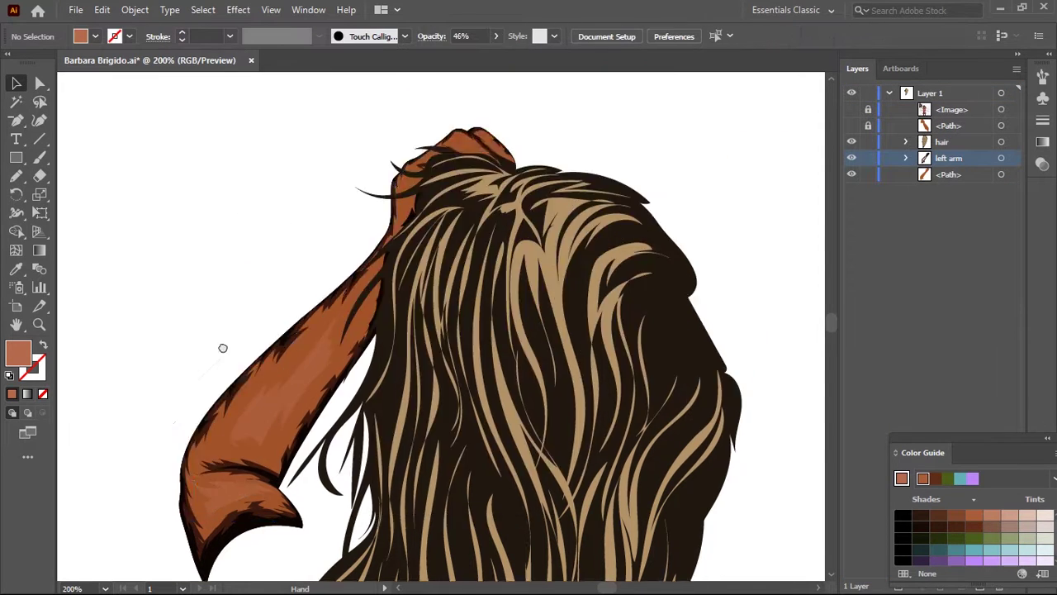
mouse_move(863, 188)
mouse_down()
mouse_move(735, 233)
mouse_move(660, 243)
mouse_up()
click(852, 109)
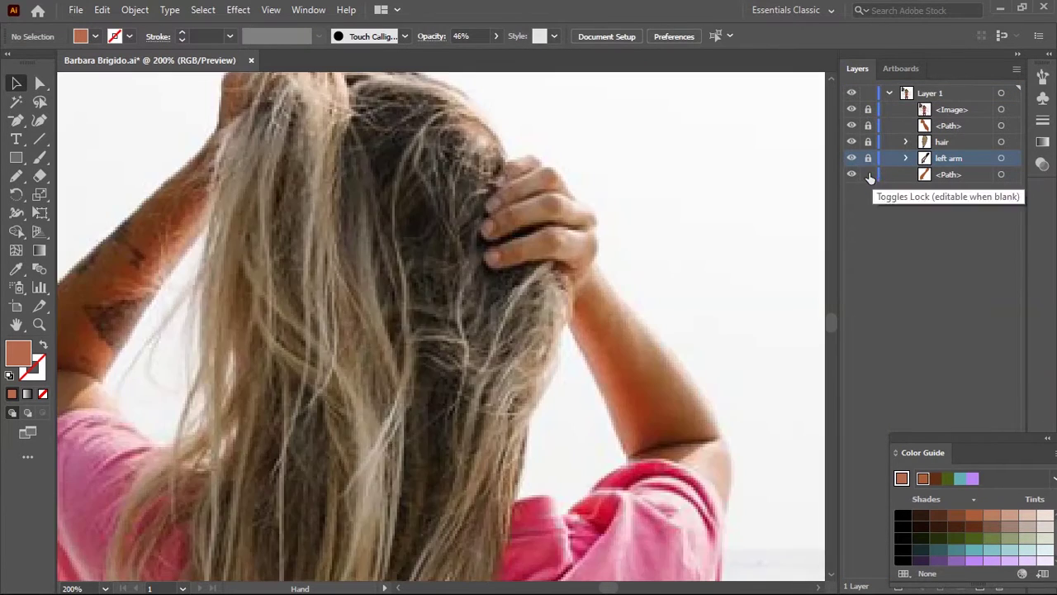
Pencil the dark backing outline around the right forearm and elbow
key(n)
key(ctrl+plus)
drag(491, 308, 292, 236)
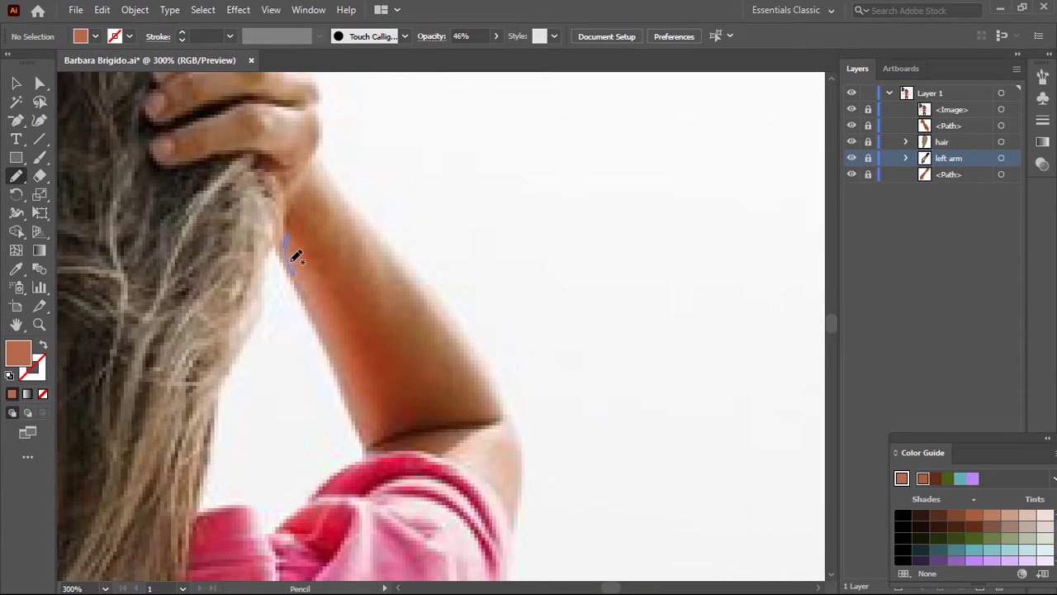
drag(374, 435, 405, 453)
mouse_move(408, 447)
mouse_down()
mouse_move(313, 348)
mouse_move(368, 364)
mouse_up()
mouse_move(382, 365)
mouse_down()
mouse_move(295, 295)
mouse_move(399, 462)
mouse_move(371, 338)
mouse_move(484, 314)
mouse_up()
drag(495, 363, 409, 293)
drag(410, 293, 453, 332)
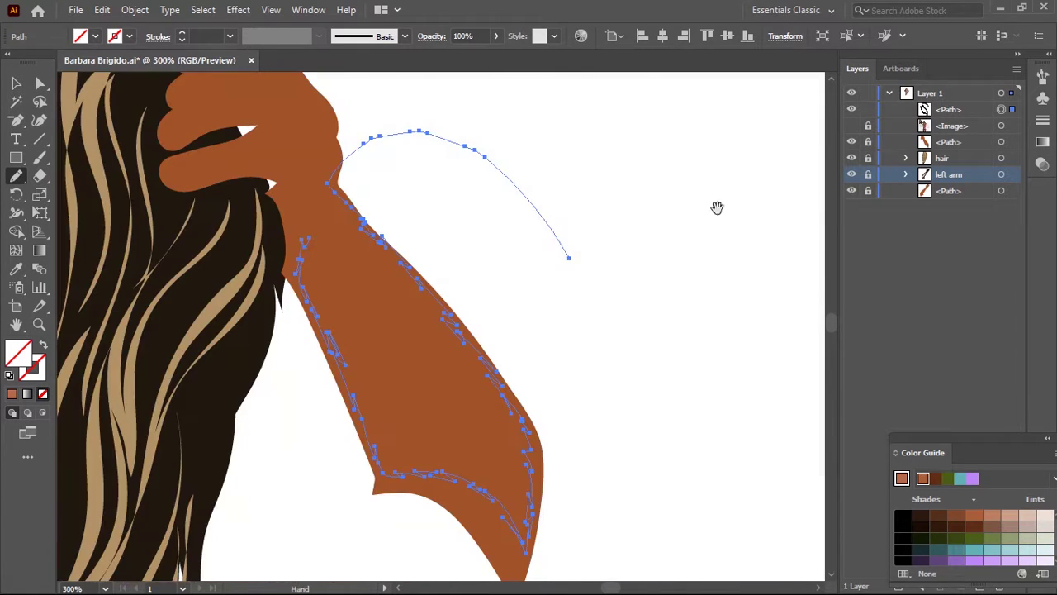
drag(286, 186, 417, 382)
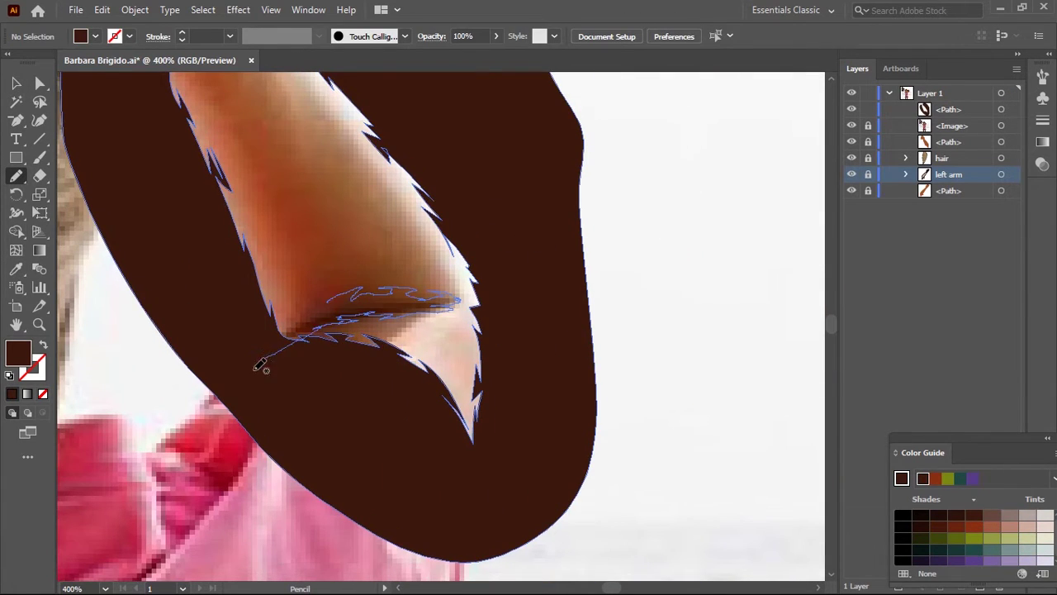
Draw the elbow crease and outline the knuckles and back of the hand
drag(271, 355, 240, 347)
scroll(253, 283, up, 2)
drag(253, 284, 256, 229)
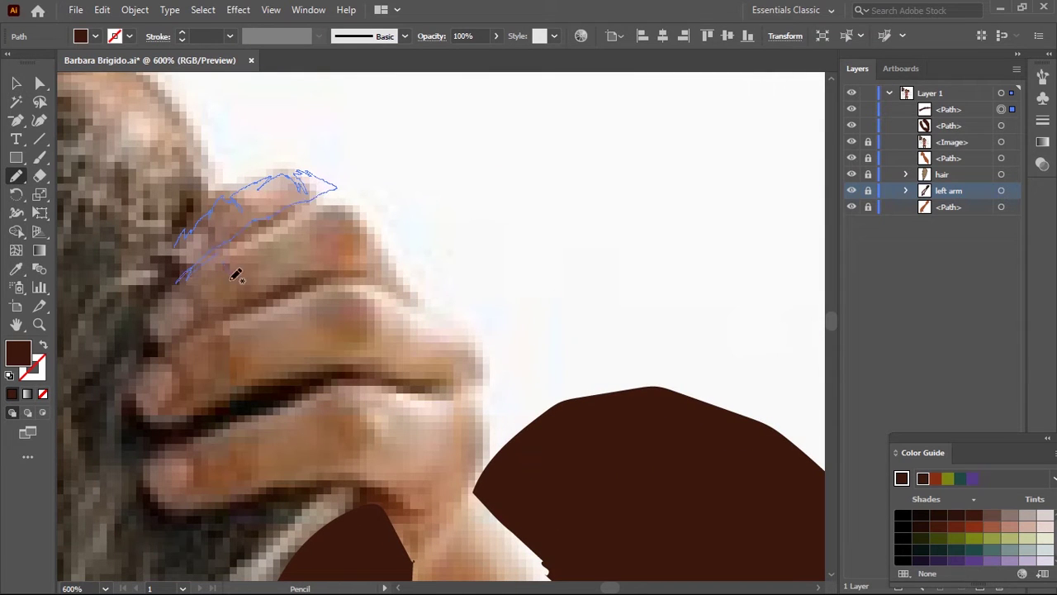
drag(359, 230, 320, 244)
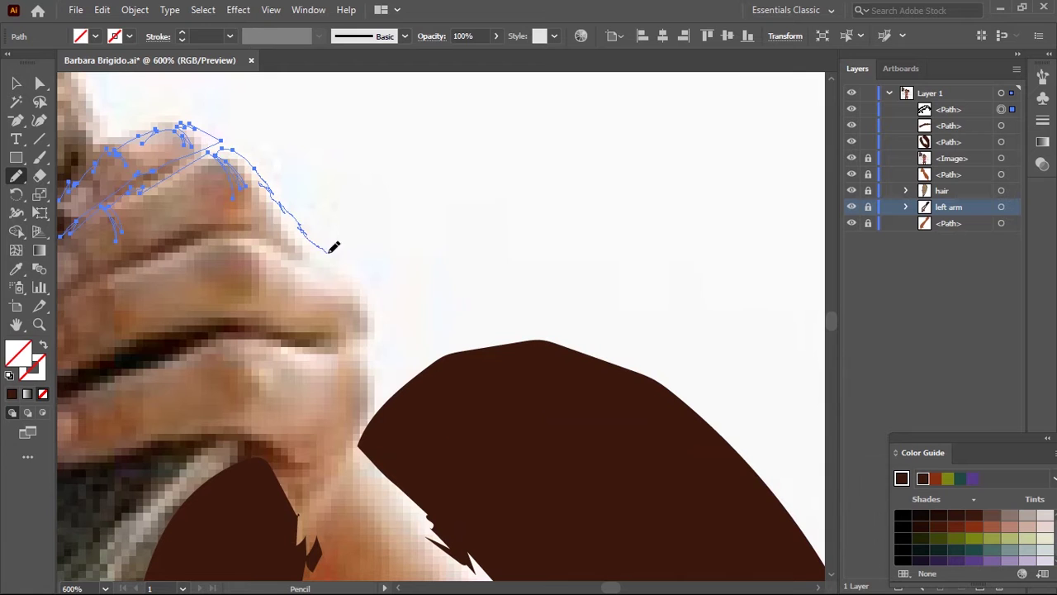
drag(376, 330, 372, 408)
drag(372, 408, 369, 211)
drag(482, 272, 632, 207)
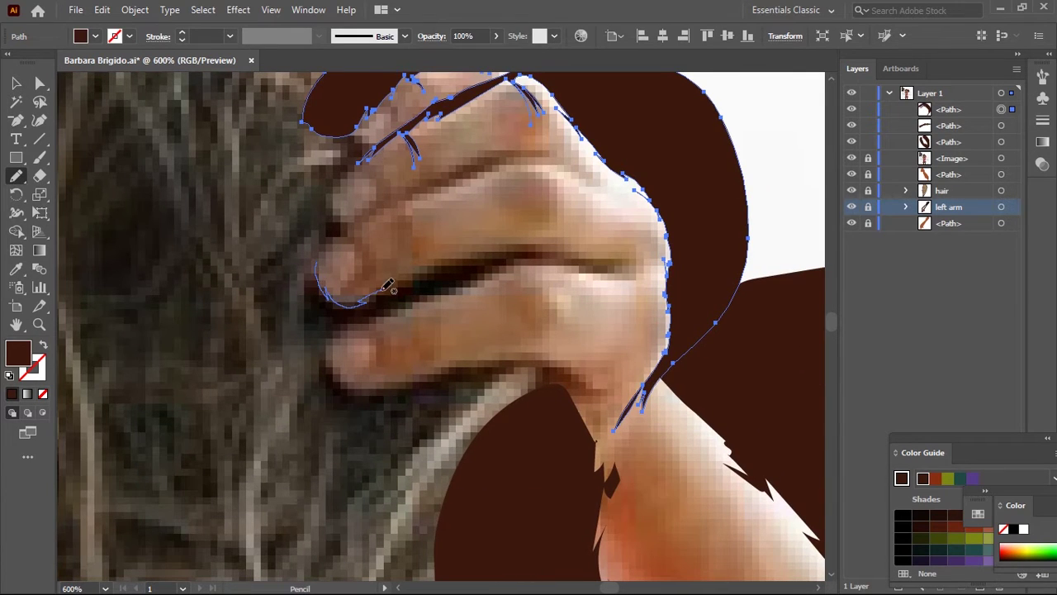
Add the finger creases and small knuckle wrinkles on the right hand
drag(474, 248, 415, 231)
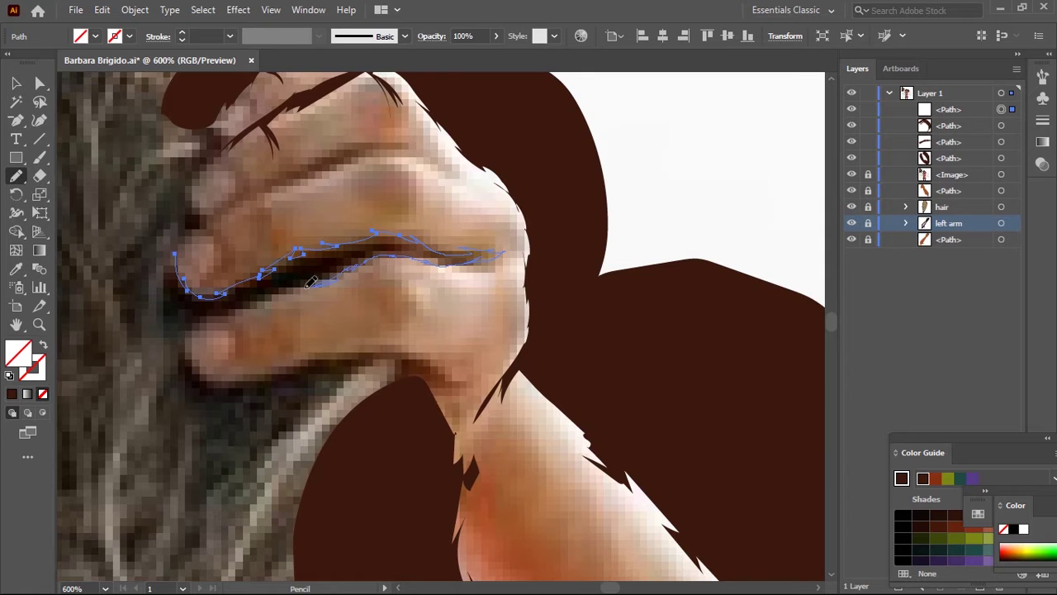
drag(329, 281, 469, 206)
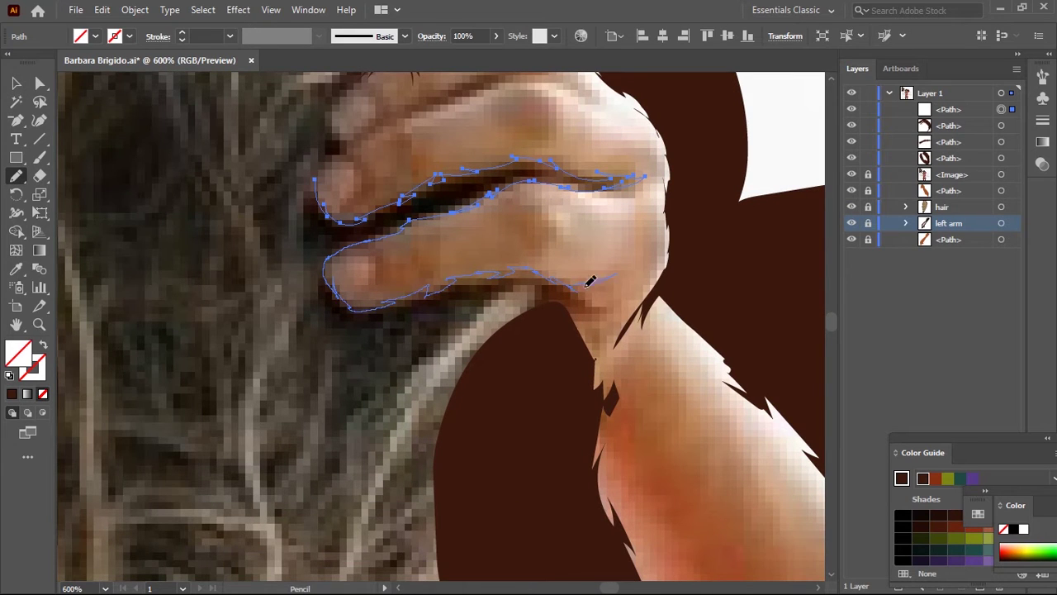
drag(347, 151, 396, 295)
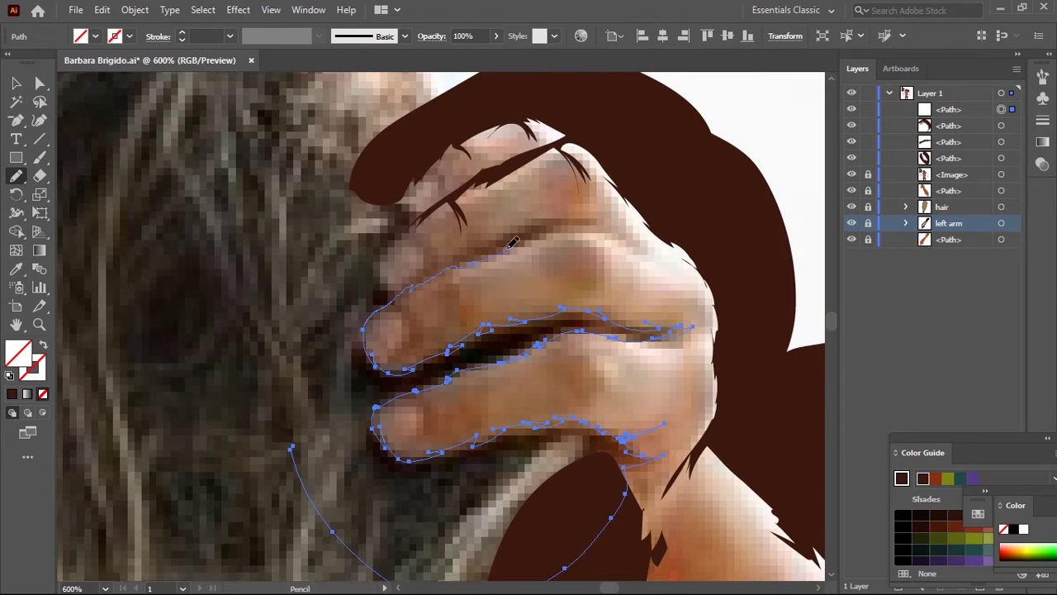
drag(512, 242, 390, 292)
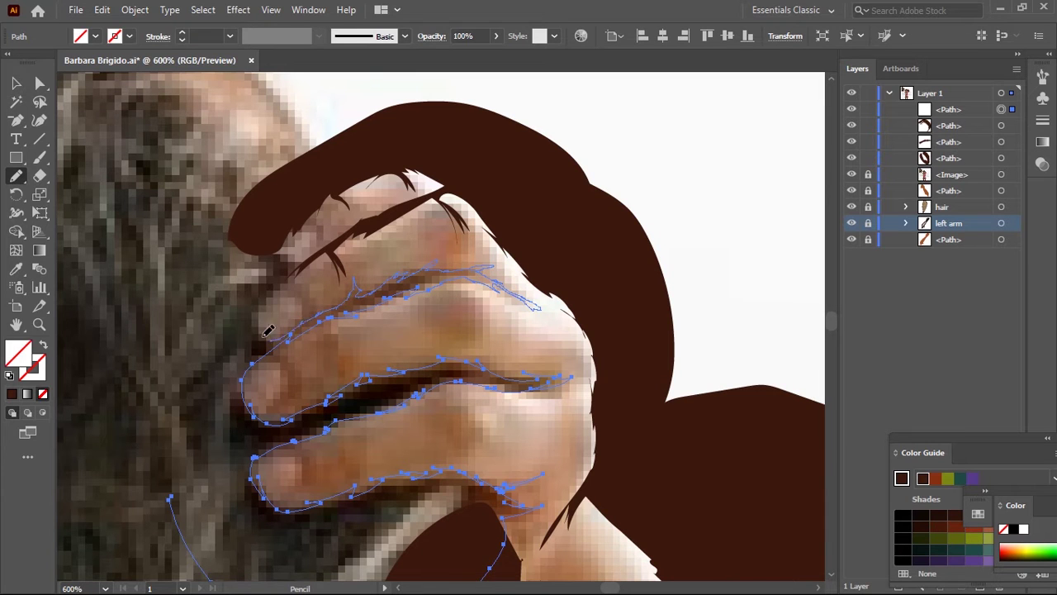
drag(180, 473, 212, 424)
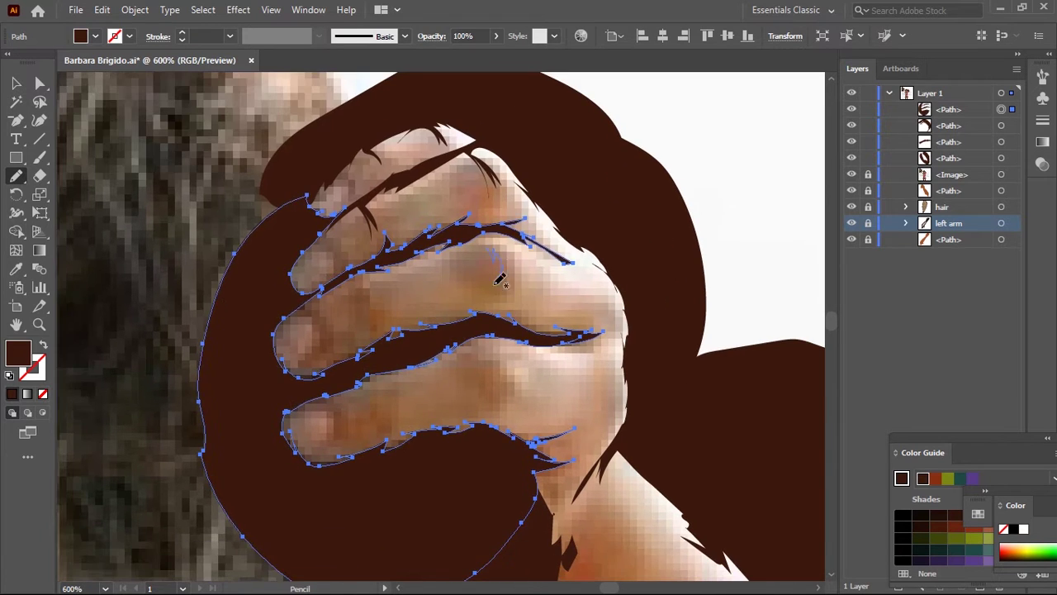
drag(476, 237, 496, 283)
mouse_move(356, 284)
mouse_down()
mouse_move(375, 304)
mouse_move(313, 217)
mouse_up()
drag(317, 347, 299, 303)
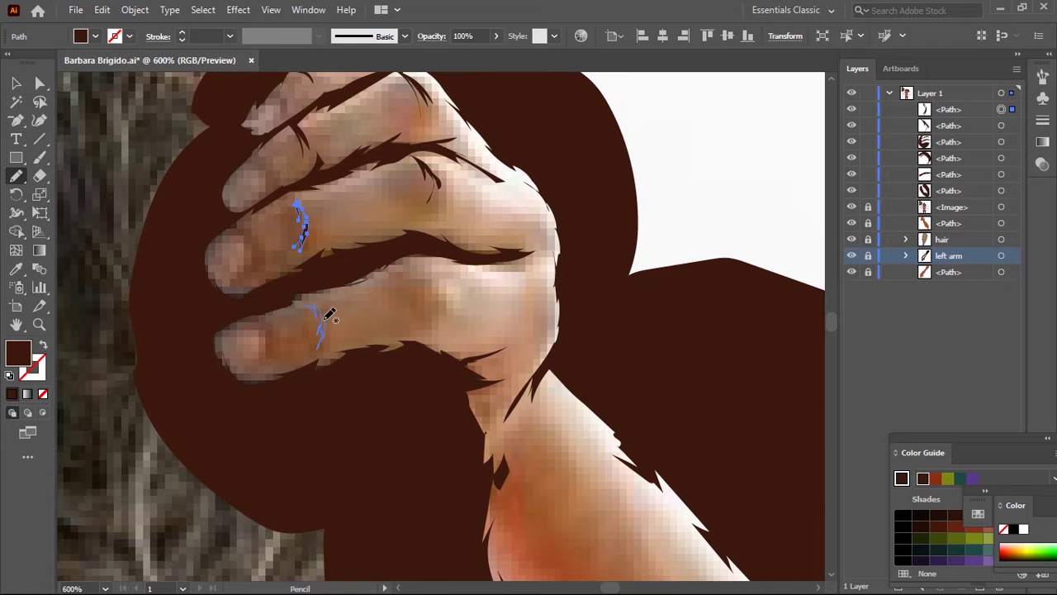
mouse_move(443, 291)
mouse_down()
mouse_move(436, 307)
mouse_move(330, 335)
mouse_up()
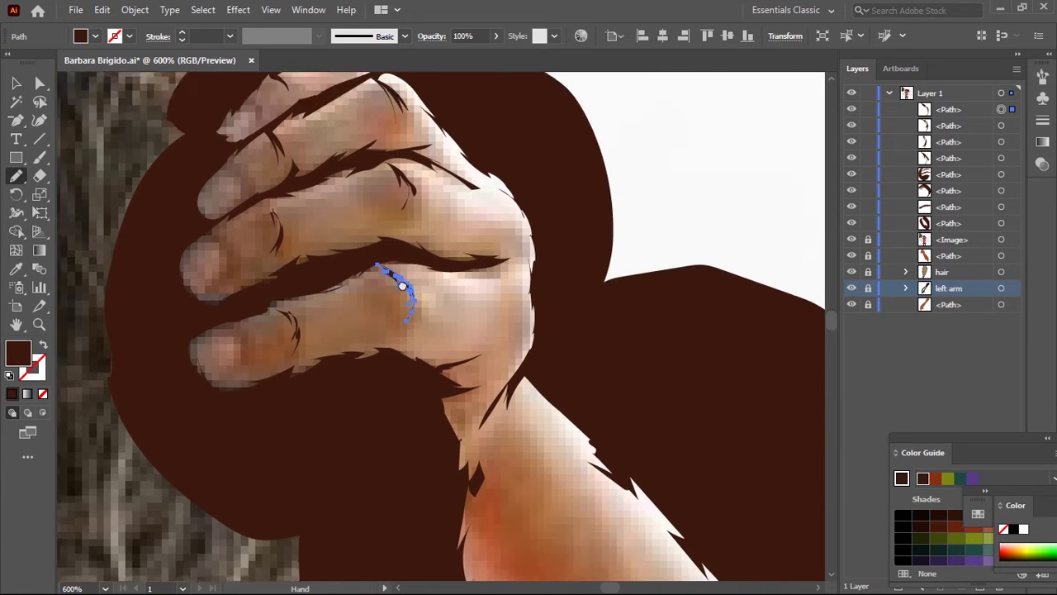
drag(430, 304, 426, 367)
Hide the reference photo and clip the hand details inside the arm shape with Ctrl+7
mouse_move(429, 273)
mouse_down()
mouse_move(426, 234)
mouse_move(377, 127)
mouse_up()
drag(355, 208, 615, 302)
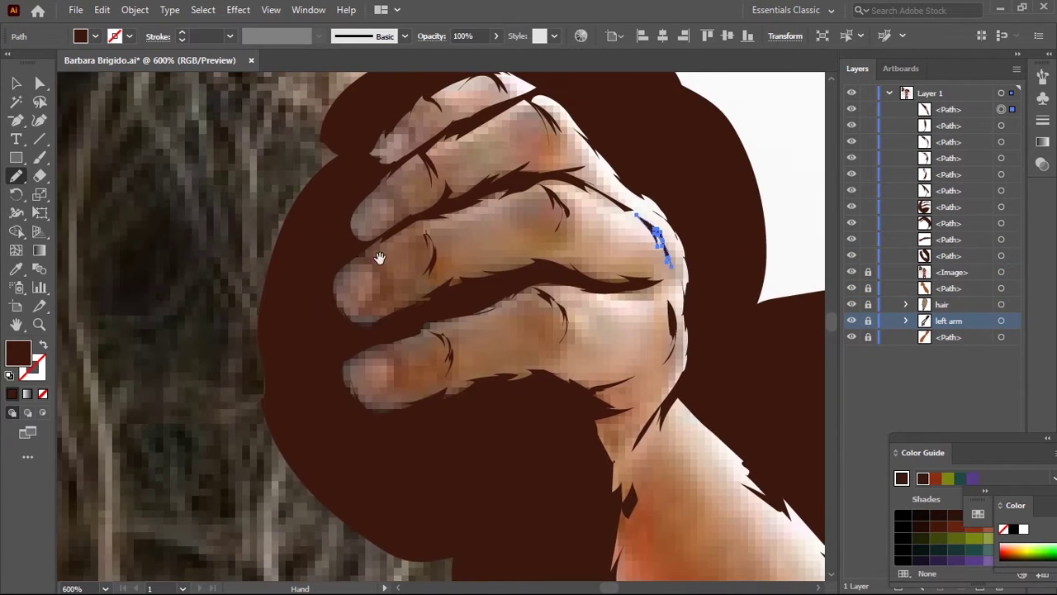
key(ctrl+minus)
key(ctrl+minus)
click(852, 272)
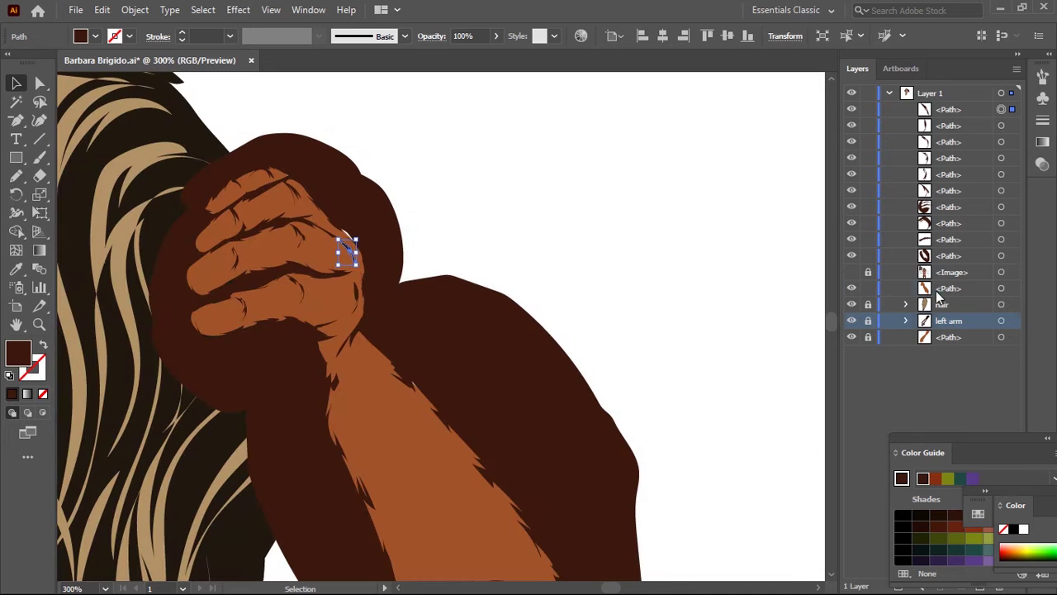
key(ctrl+1)
key(ctrl+7)
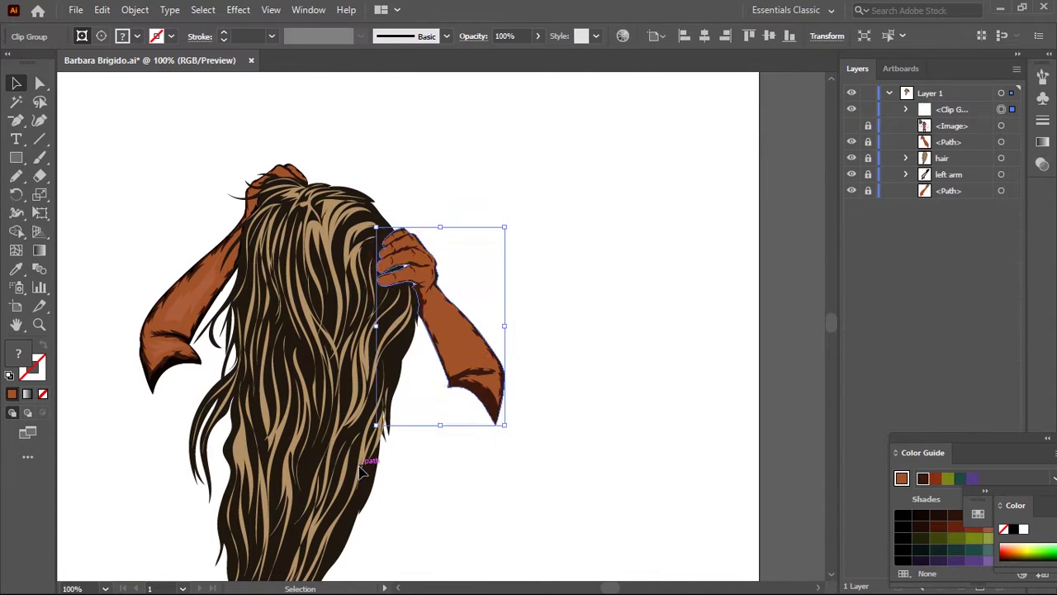
key(ctrl+plus)
key(ctrl+plus)
click(508, 239)
Enter the clipped hand group, select its clipping outline, and zoom in closely on the hand
key(ctrl+plus)
key(a)
click(507, 241)
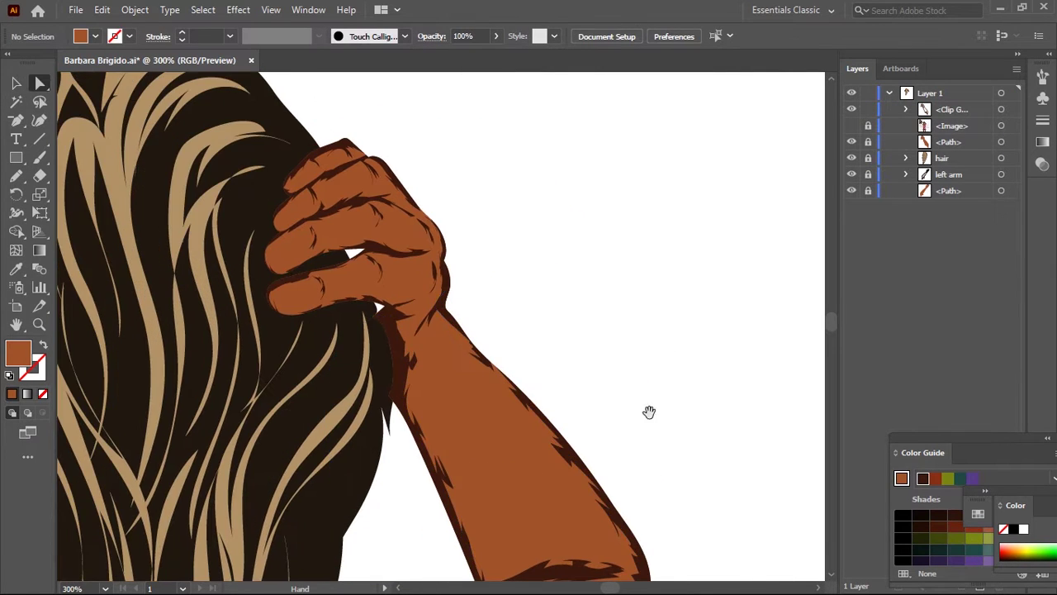
click(1001, 125)
key(n)
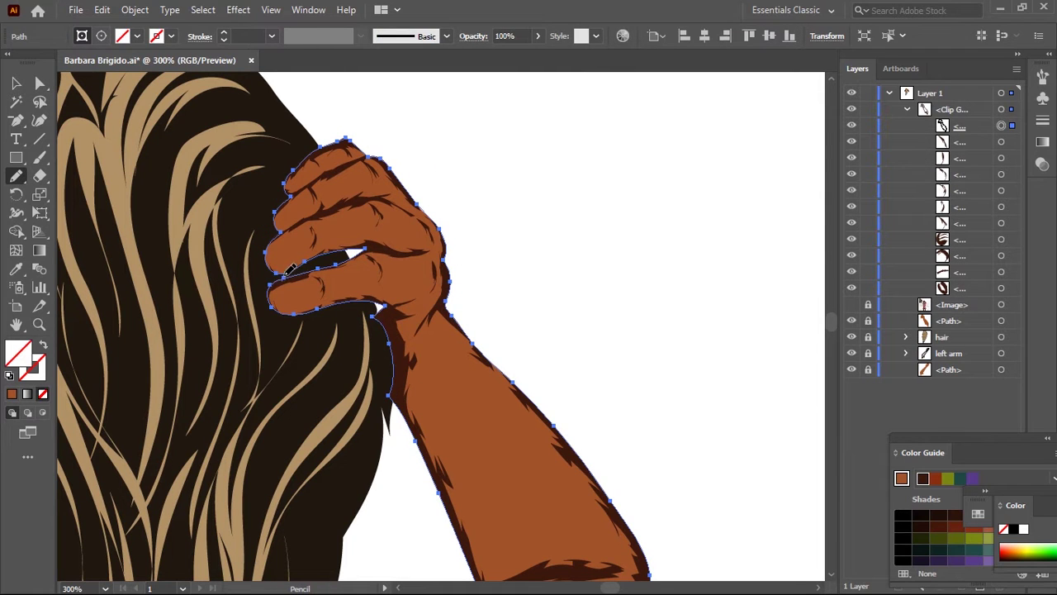
key(ctrl+shift+a)
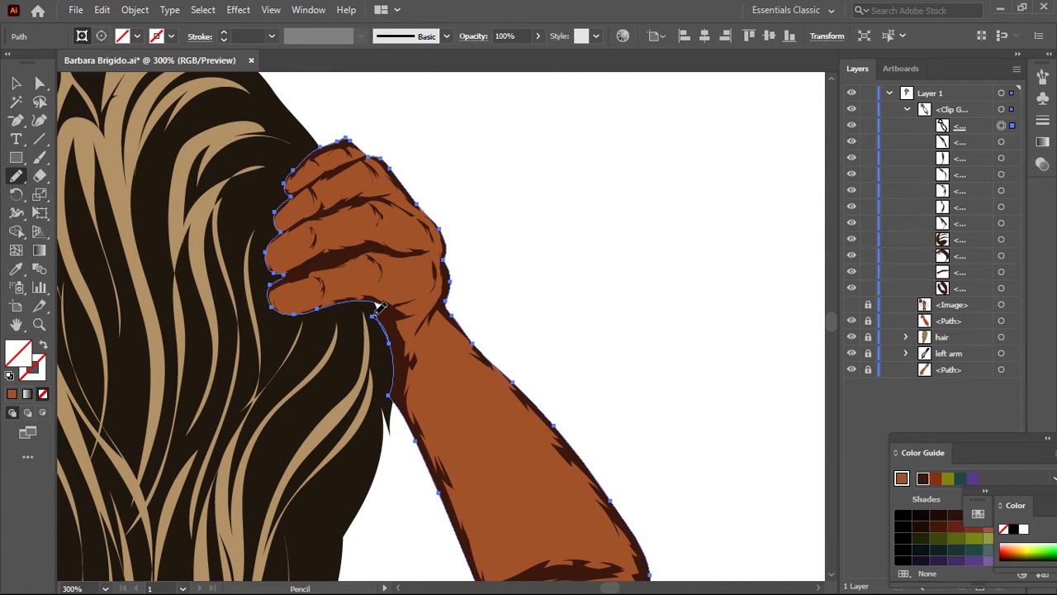
drag(381, 318, 430, 269)
key(ctrl+plus)
key(ctrl+plus)
key(ctrl+plus)
key(ctrl+plus)
Draw pale mauve nail shapes on the first fingertips of the raised hand
mouse_move(395, 288)
mouse_down()
mouse_move(330, 370)
mouse_move(390, 291)
mouse_up()
drag(458, 260, 413, 247)
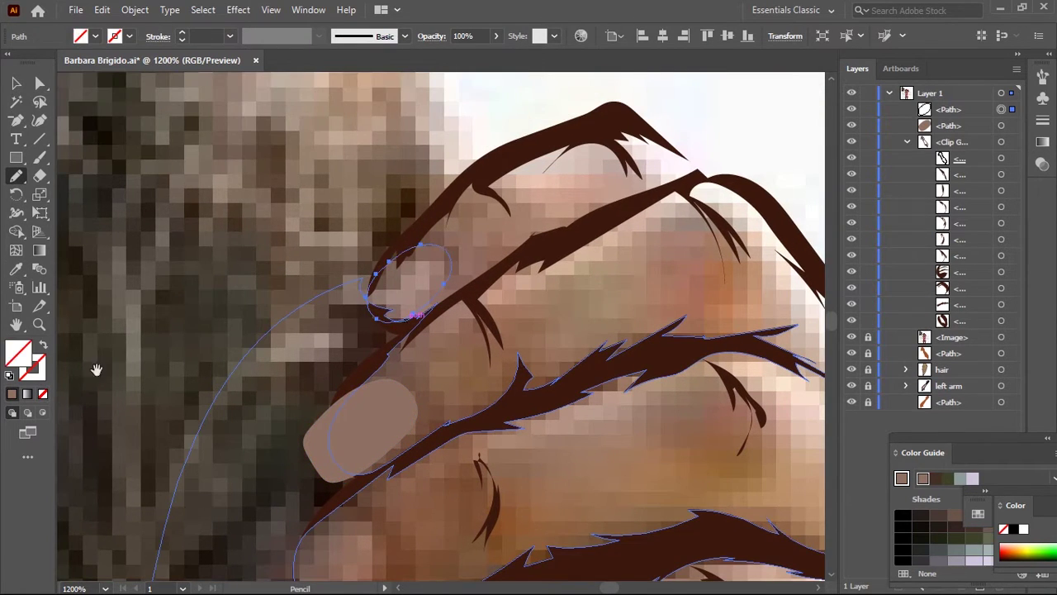
scroll(412, 247, down, 5)
drag(259, 437, 247, 389)
scroll(248, 388, down, 3)
drag(345, 338, 216, 390)
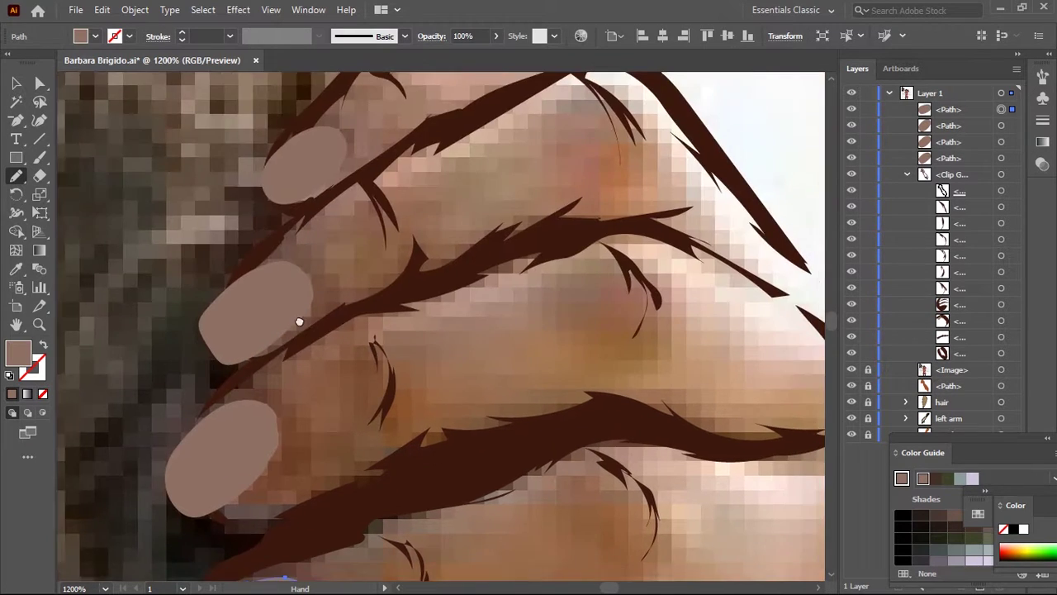
scroll(281, 281, up, 5)
Outline nail shapes on the remaining fingertips of the gripping hand
drag(320, 272, 285, 328)
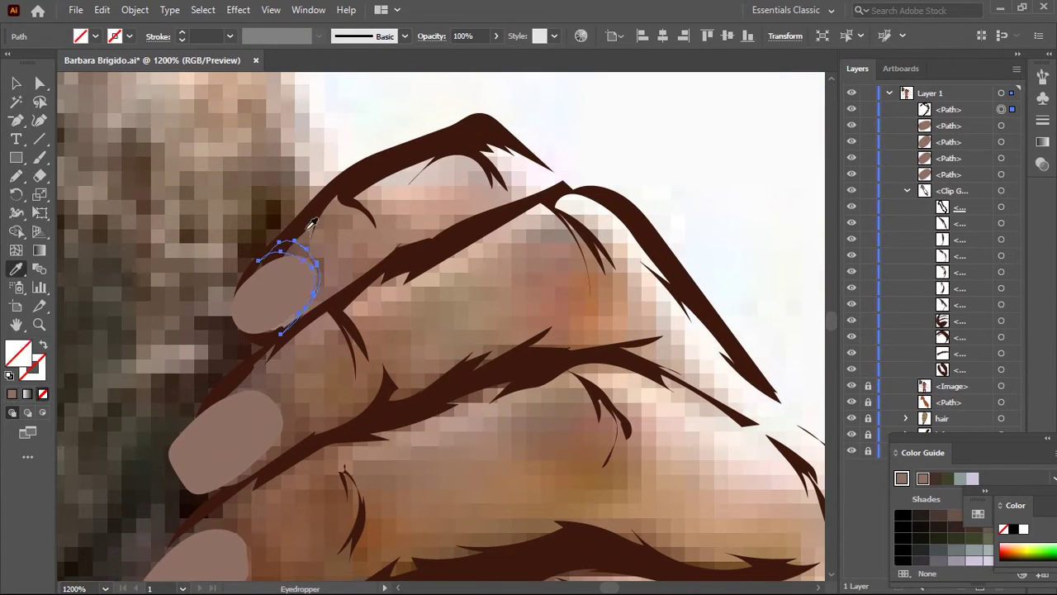
scroll(271, 335, down, 3)
drag(263, 241, 247, 258)
mouse_move(273, 297)
mouse_down()
mouse_move(354, 289)
mouse_move(285, 387)
mouse_up()
scroll(331, 379, down, 4)
mouse_move(285, 329)
mouse_down()
mouse_move(335, 412)
mouse_move(289, 330)
mouse_up()
scroll(338, 337, down, 5)
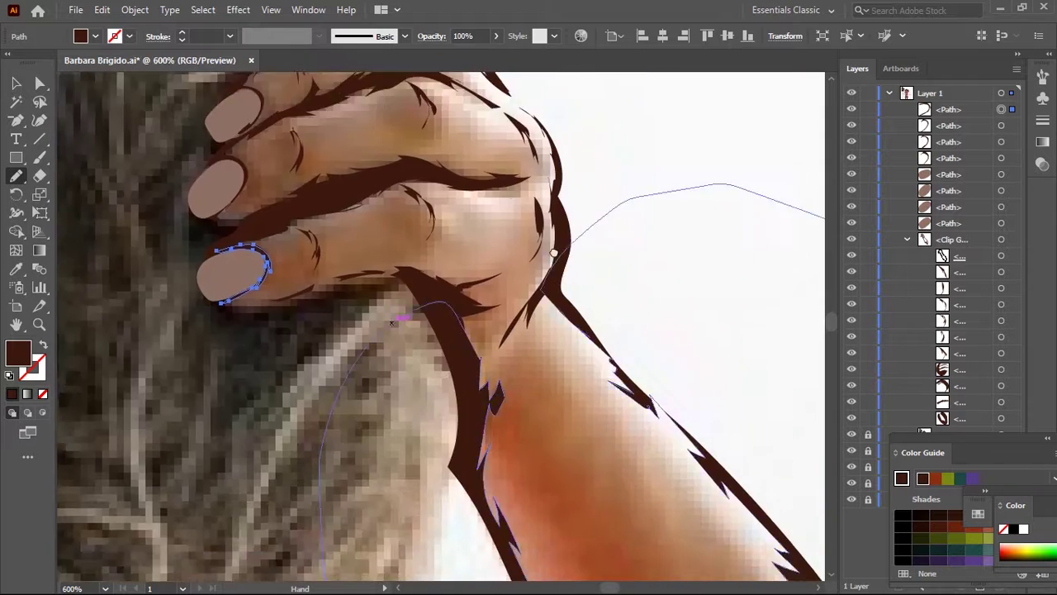
Hide the reference photo in the Layers panel and deselect the finished nail
drag(393, 322, 464, 545)
click(907, 240)
click(852, 272)
key(ctrl+shift+a)
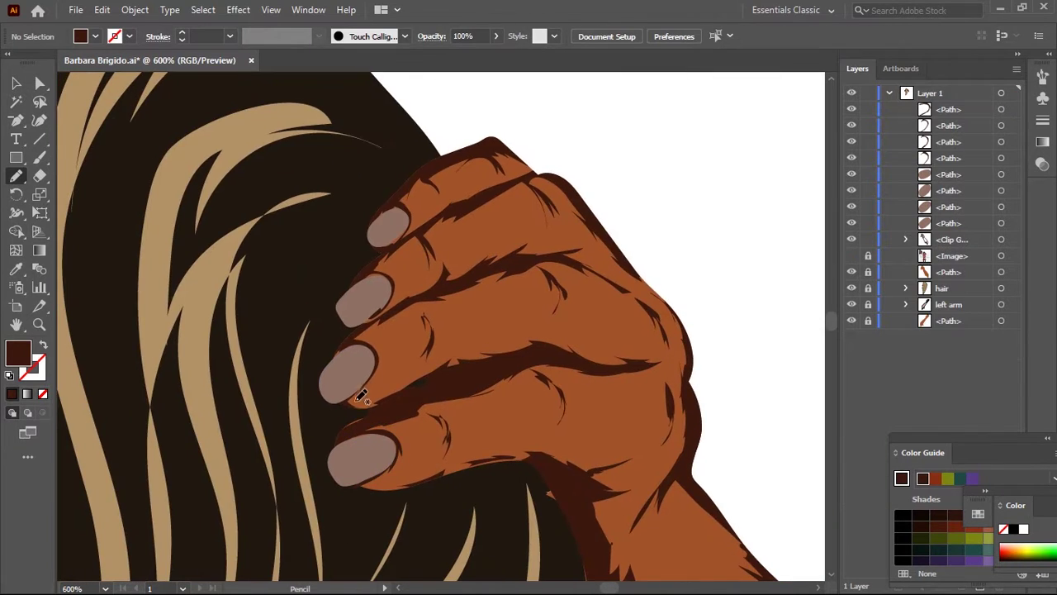
Undo a stray path, then trace the edge from the fingers down the arm to the elbow
drag(425, 304, 422, 244)
key(ctrl+z)
scroll(389, 273, down, 3)
drag(321, 308, 346, 308)
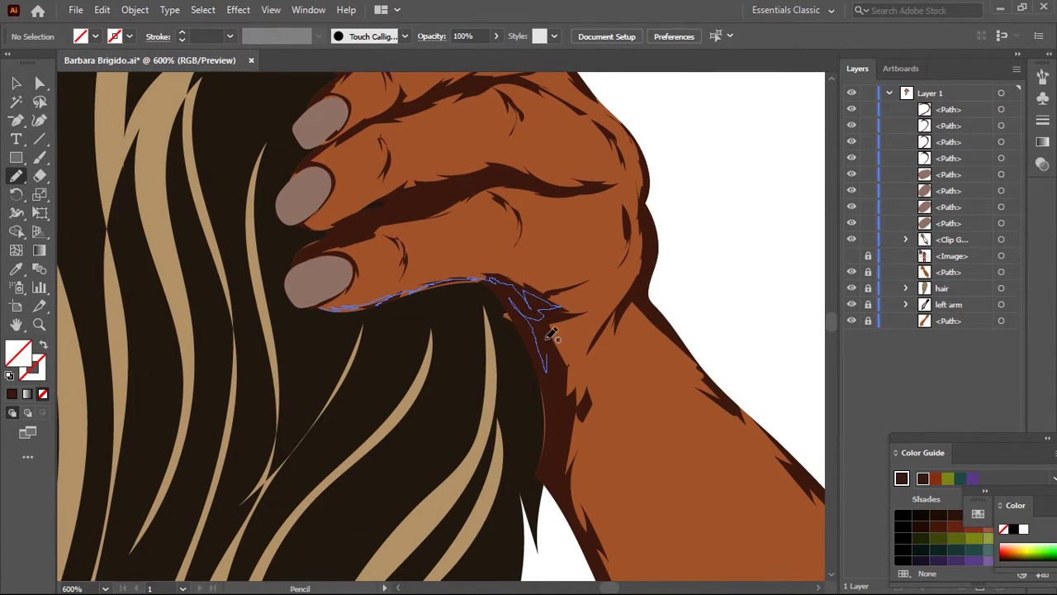
drag(552, 335, 410, 301)
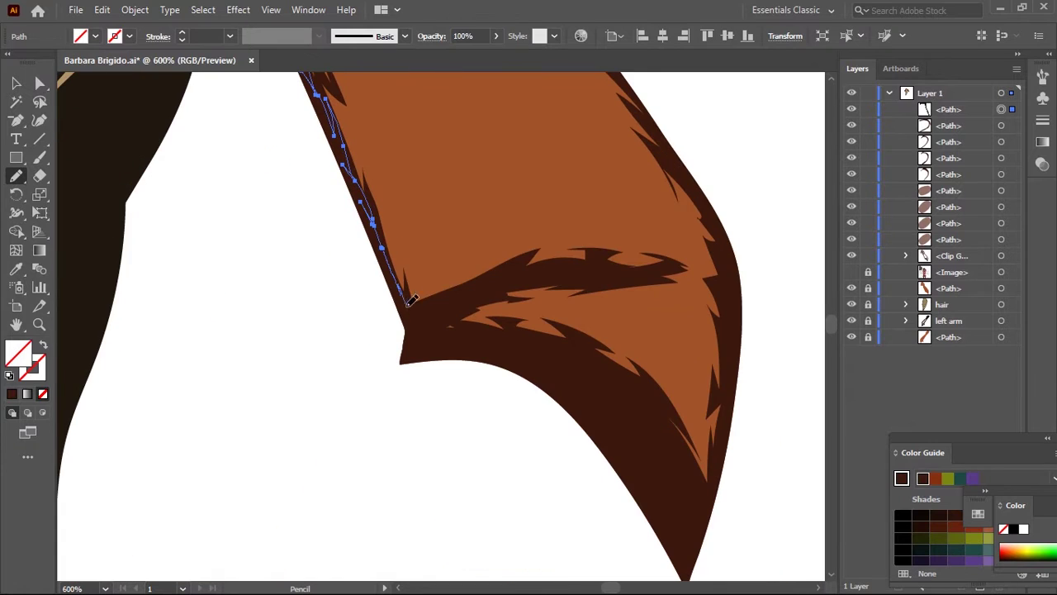
drag(487, 330, 605, 383)
drag(615, 380, 431, 323)
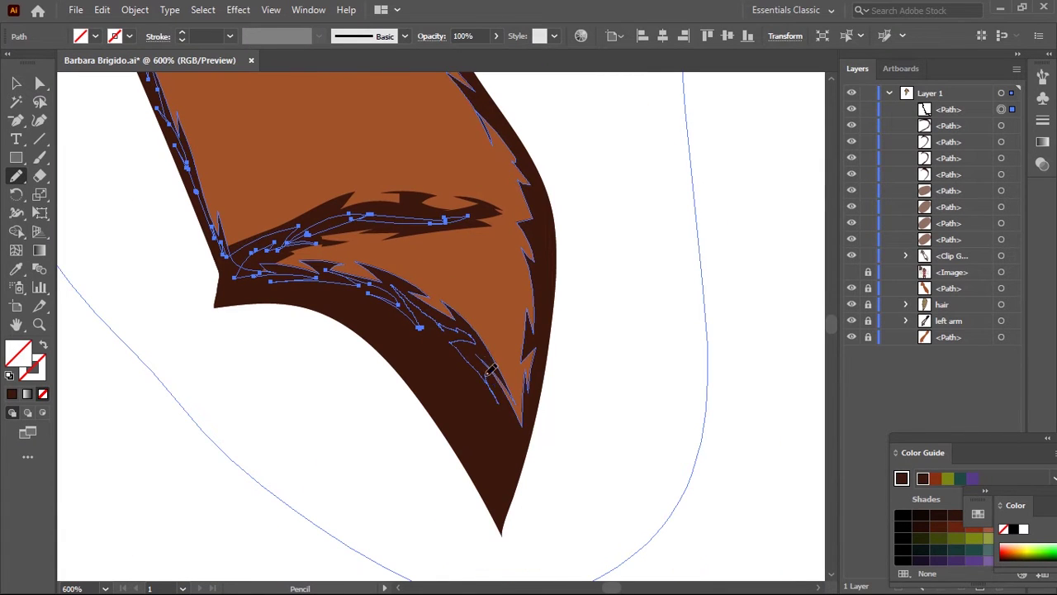
Pan back up to the whole hand and trace an outline around the hand and down the arm
drag(543, 268, 608, 457)
drag(529, 322, 581, 408)
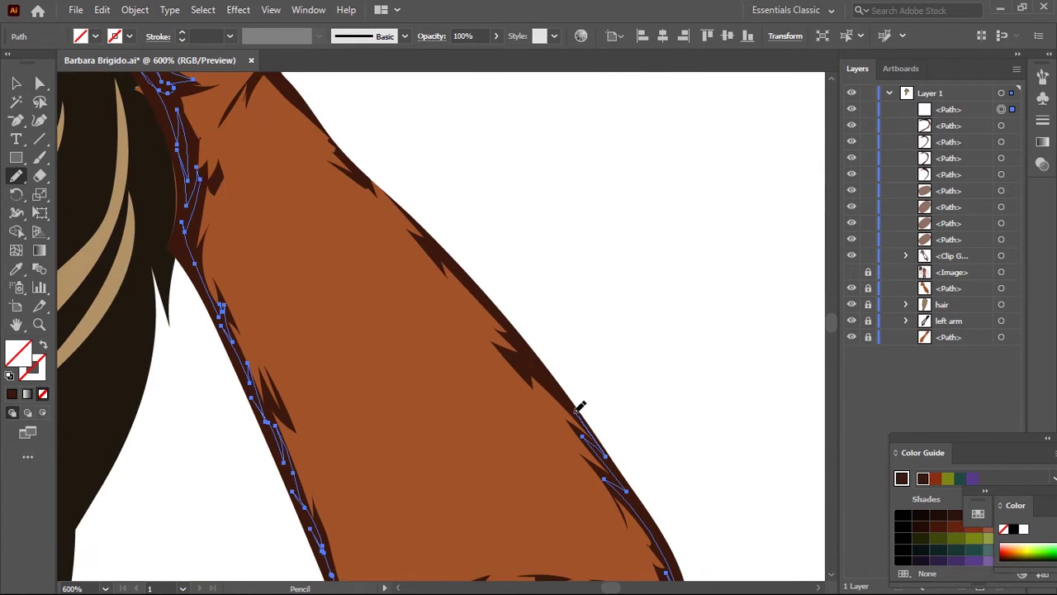
drag(435, 237, 556, 419)
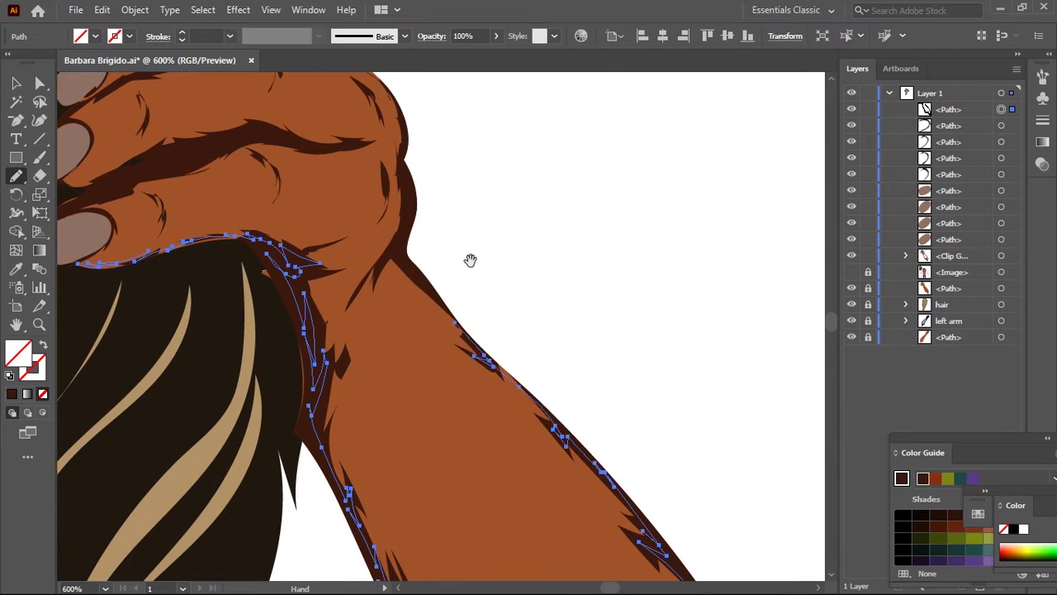
drag(479, 313, 497, 367)
drag(506, 286, 541, 415)
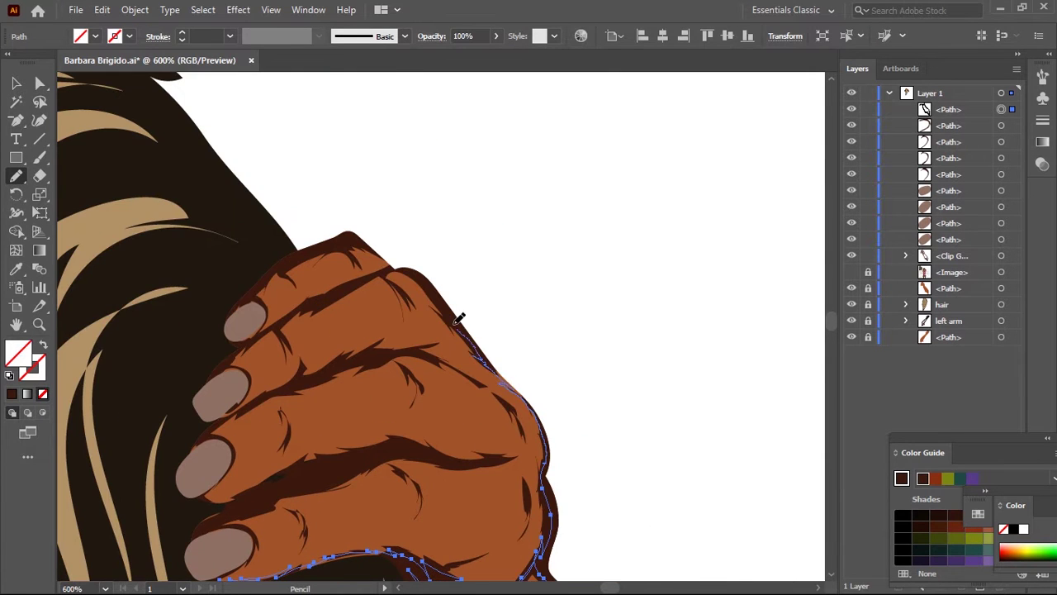
drag(474, 334, 607, 308)
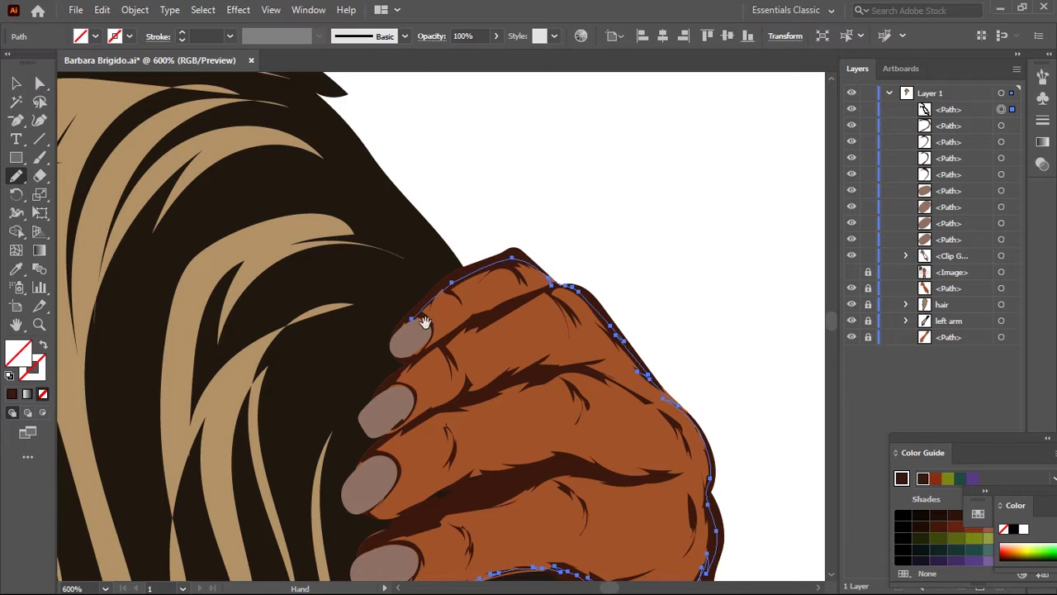
drag(415, 307, 526, 277)
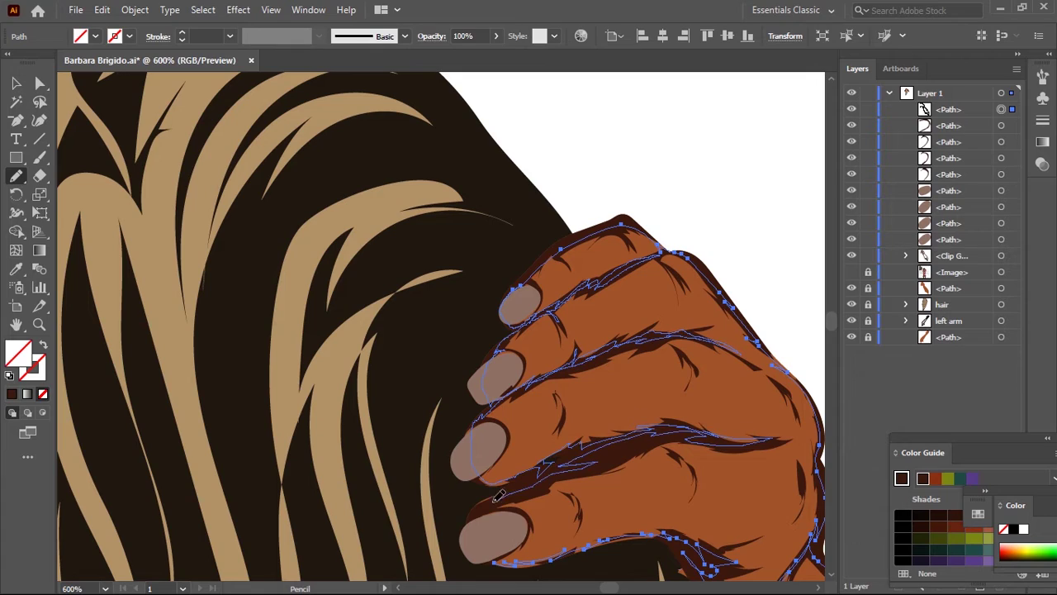
mouse_move(526, 123)
mouse_down()
mouse_move(691, 189)
mouse_move(531, 208)
mouse_move(503, 180)
mouse_move(703, 484)
mouse_move(378, 484)
mouse_up()
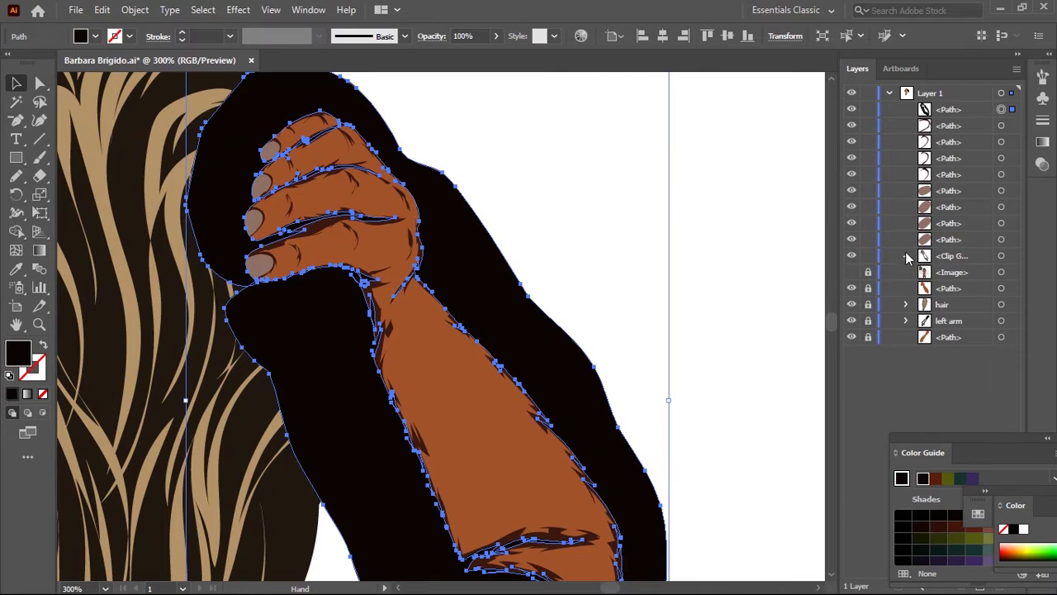
Delete the black outline shape behind the fingers and zoom out
key(Delete)
click(906, 256)
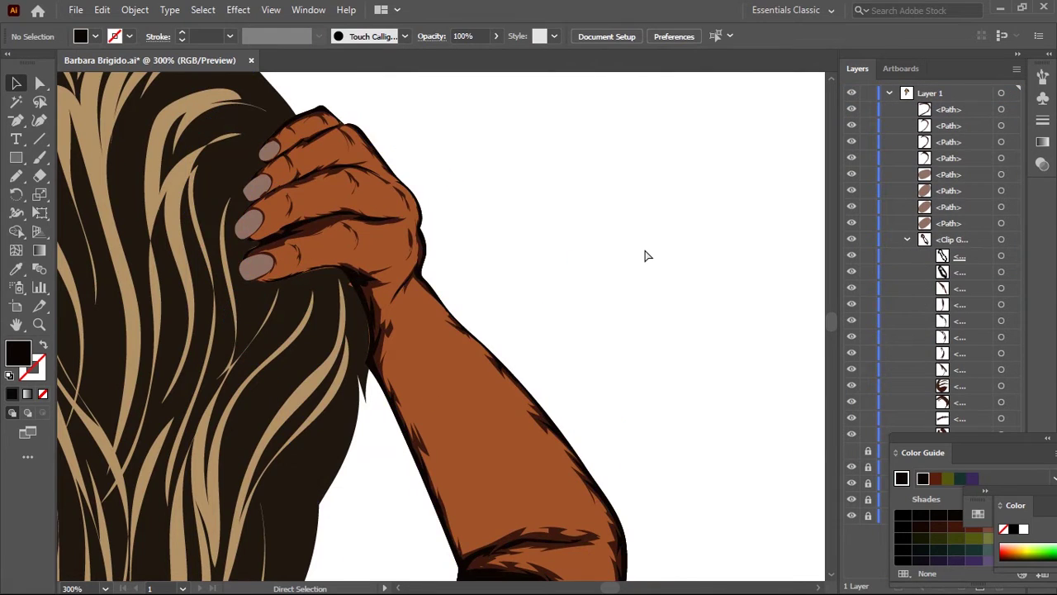
key(ctrl+minus)
key(ctrl+minus)
key(ctrl+minus)
key(ctrl+minus)
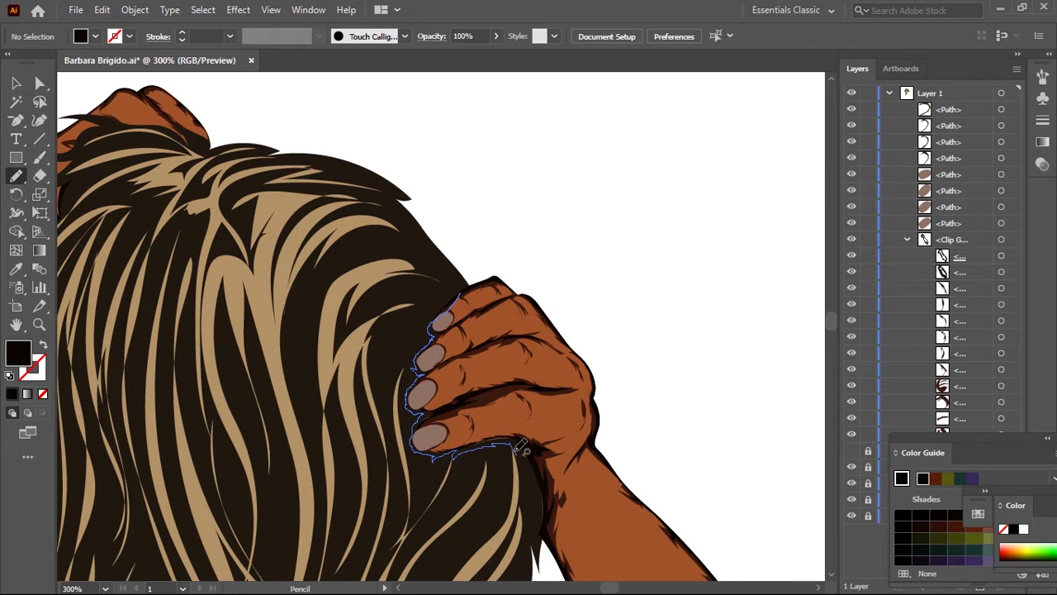
Sample a highlight colour and draw a highlight stroke on the lower nail
key(i)
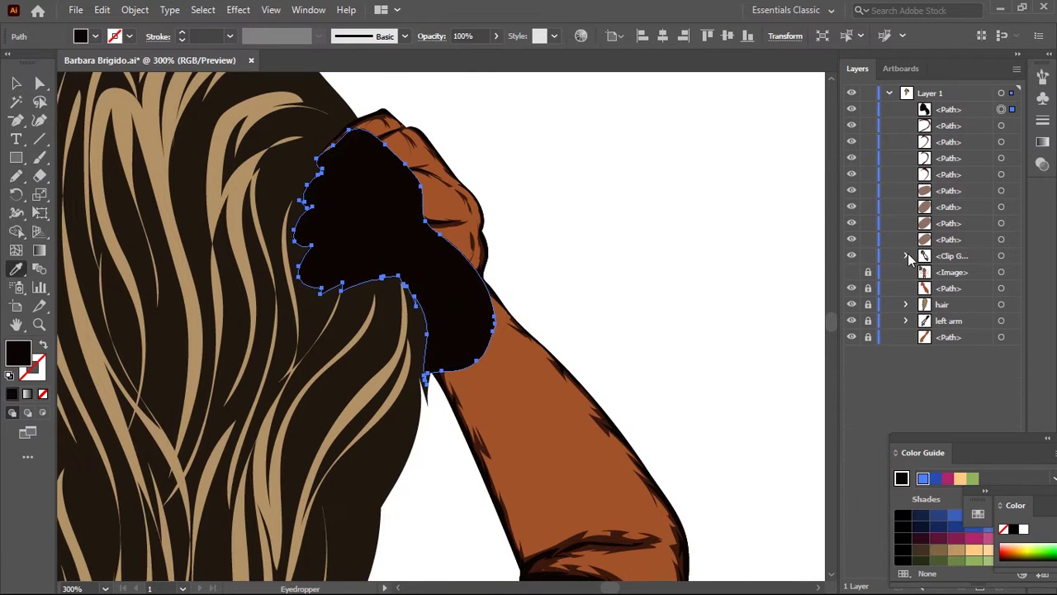
double_click(18, 353)
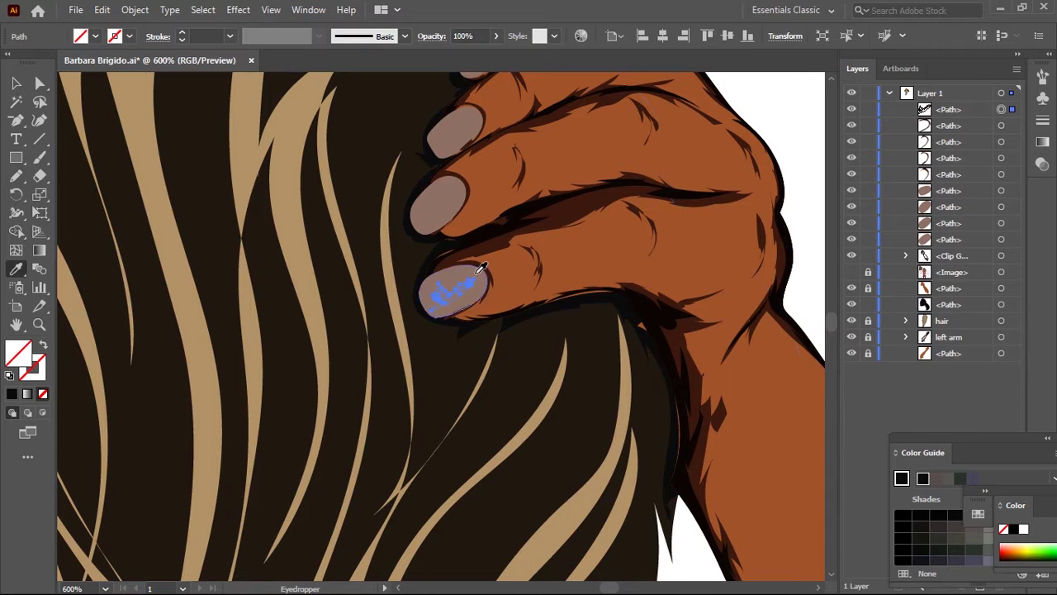
drag(453, 184, 418, 224)
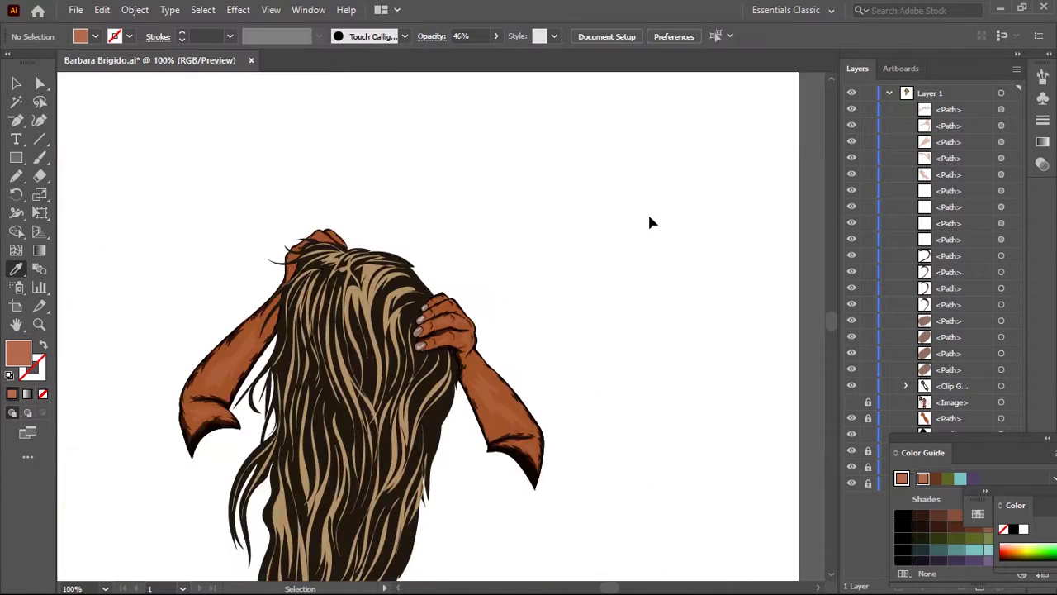
Marquee-select all of the raised arm's paths and group them
drag(588, 262, 505, 214)
drag(341, 537, 701, 130)
key(ctrl+g)
key(ctrl+shift+g)
click(650, 348)
drag(345, 543, 710, 136)
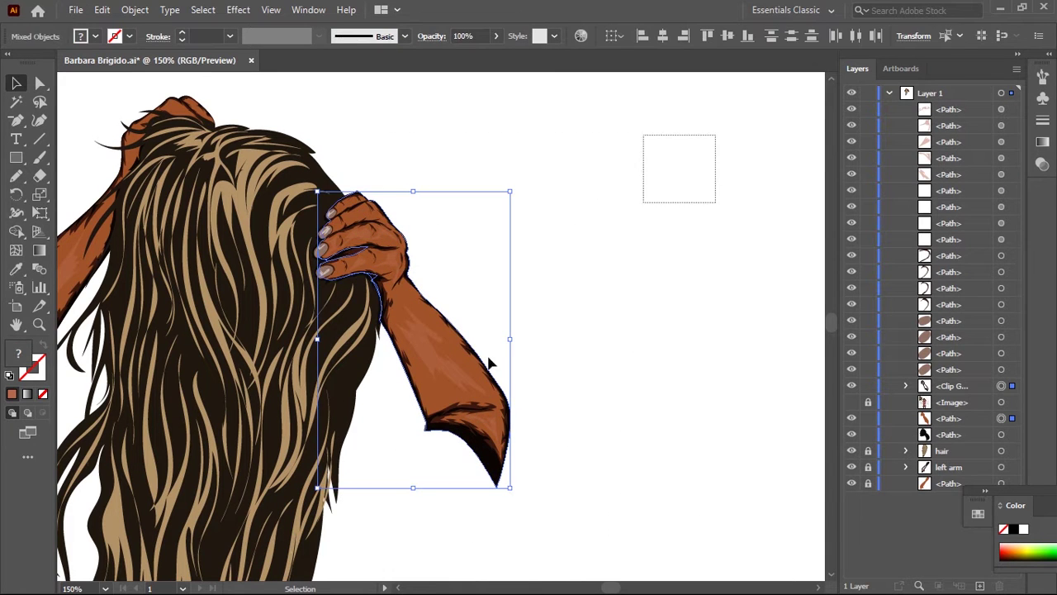
key(ctrl+g)
click(717, 168)
Rename the arm group 'right' and the left arm layer 'left hand'
double_click(948, 109)
text(right h...)
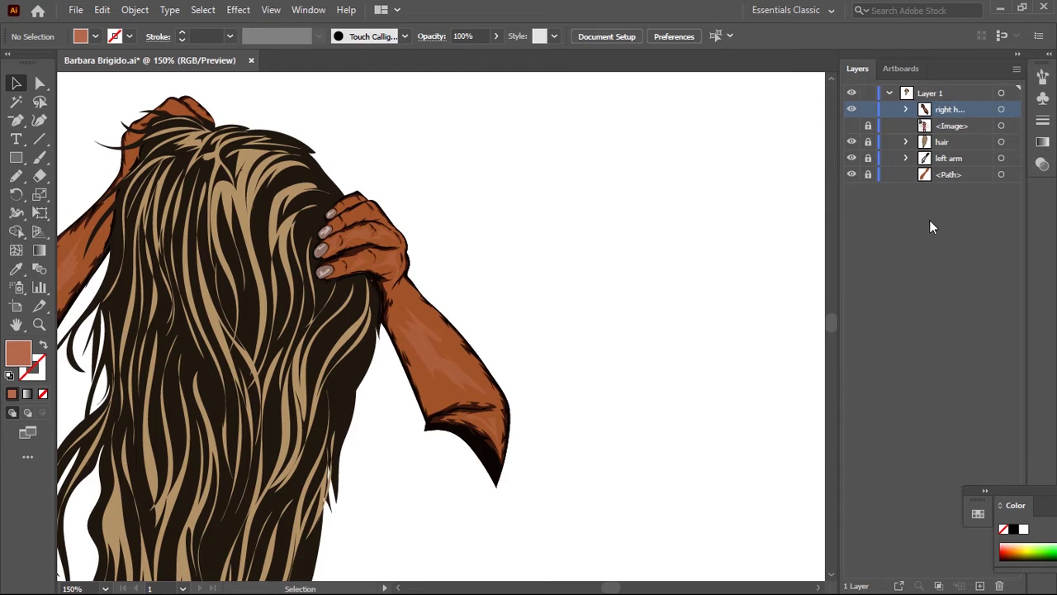
double_click(923, 158)
text(left hand)
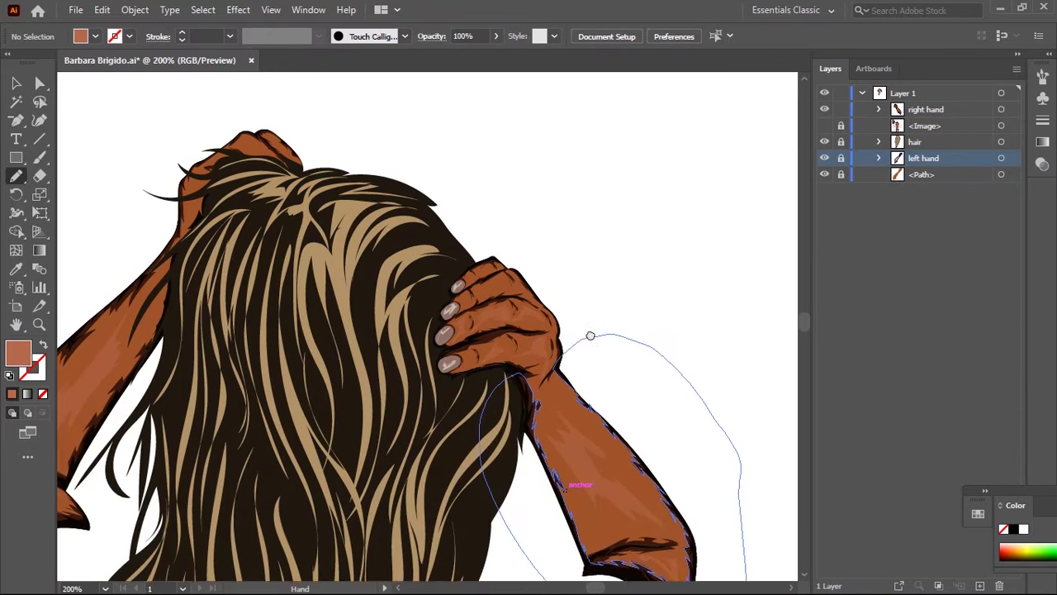
Draw a hair strand over the head, then delete it and zoom out to the whole artboard
drag(590, 336, 600, 375)
drag(374, 388, 454, 301)
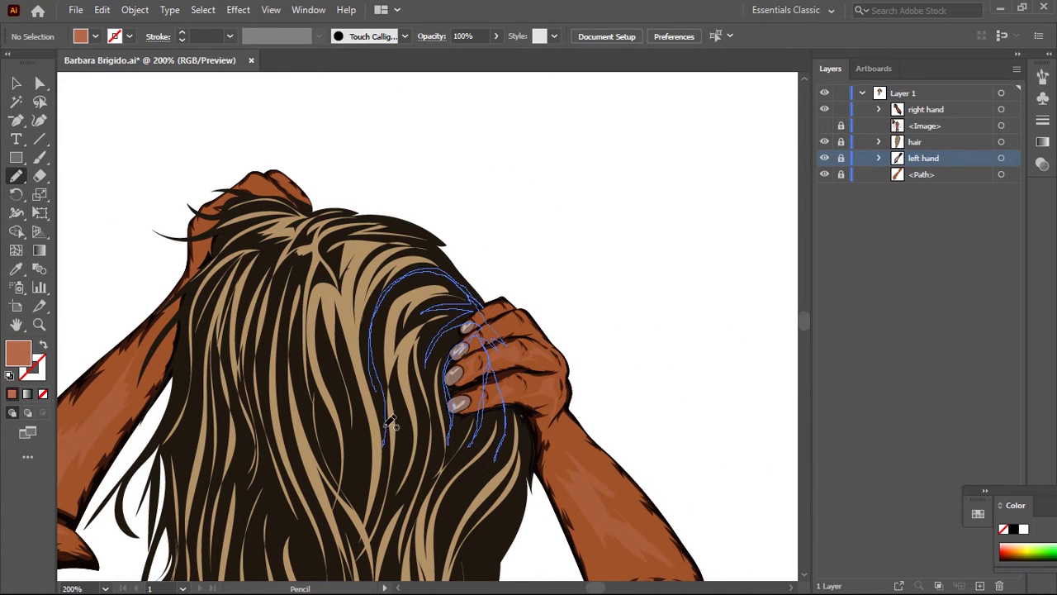
key(v)
click(878, 158)
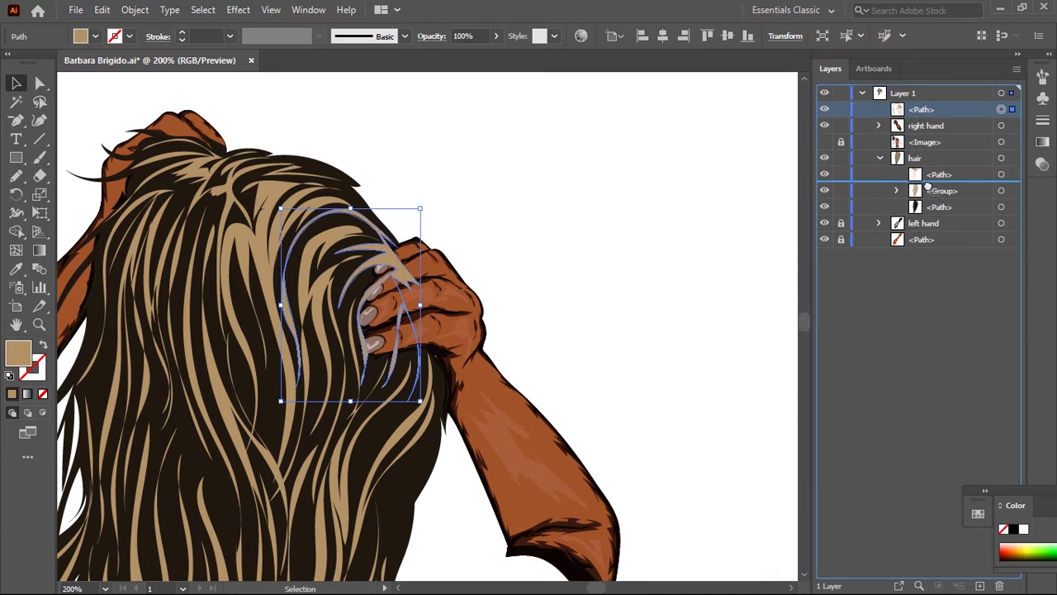
key(Delete)
key(ctrl+0)
click(880, 158)
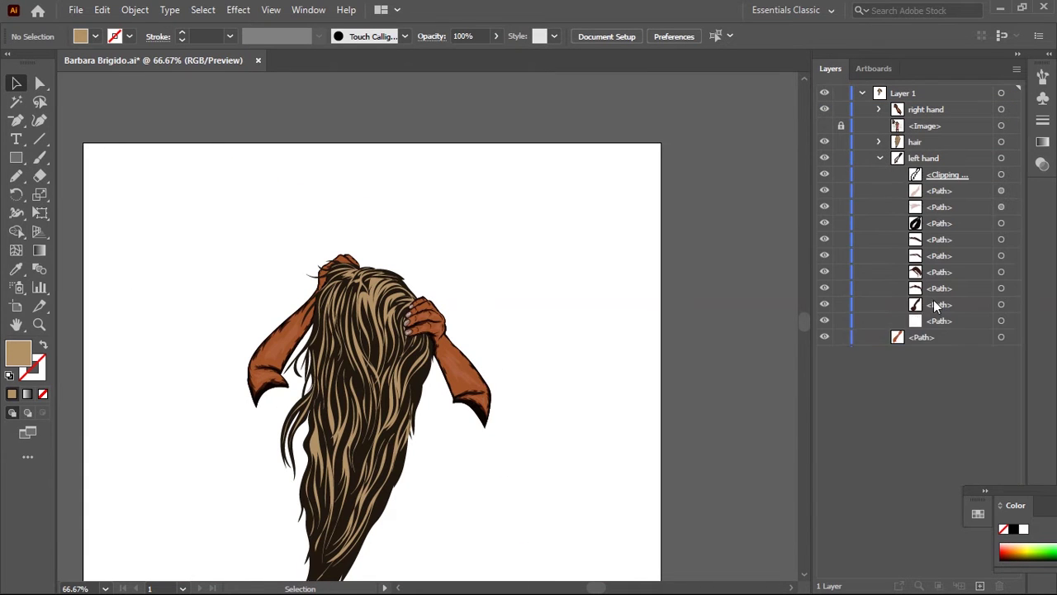
click(880, 158)
Show the reference photo again, rearrange the layers and zoom in on the shirt
drag(841, 158, 840, 109)
click(824, 125)
drag(915, 126, 915, 166)
key(ctrl+plus)
key(ctrl+plus)
key(ctrl+plus)
key(ctrl+0)
key(ctrl+plus)
key(ctrl+plus)
key(ctrl+plus)
Start the shirt outline with Pen curves along the hem to its upper right
click(16, 120)
drag(412, 330, 467, 362)
drag(262, 461, 329, 482)
drag(603, 461, 687, 397)
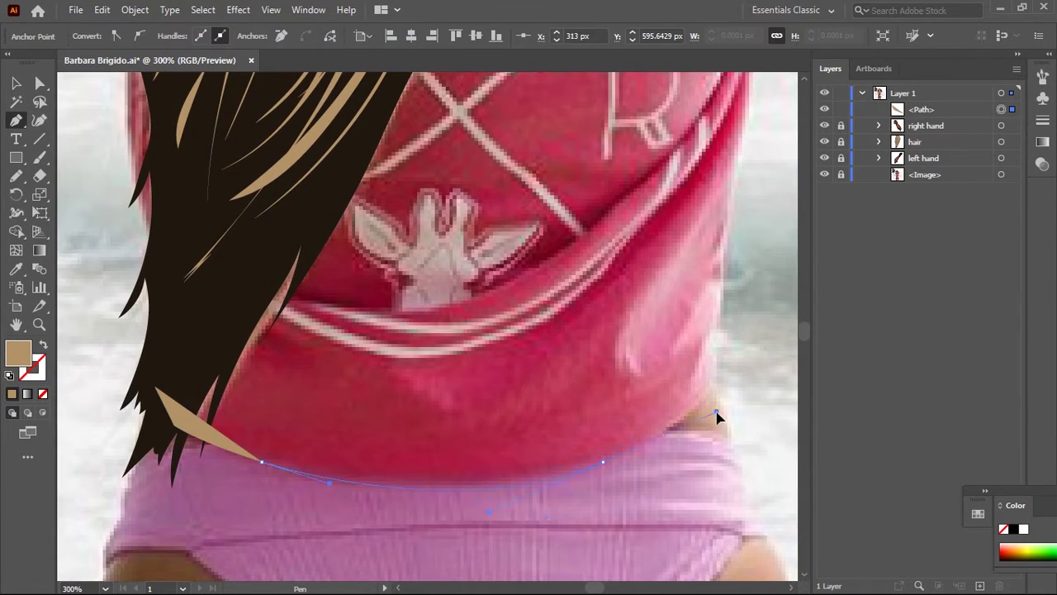
click(715, 383)
mouse_move(725, 358)
mouse_down()
mouse_move(512, 479)
mouse_move(405, 505)
mouse_up()
key(n)
Trace the shirt's right side and shoulder freehand with no fill
drag(412, 368, 476, 250)
key(/)
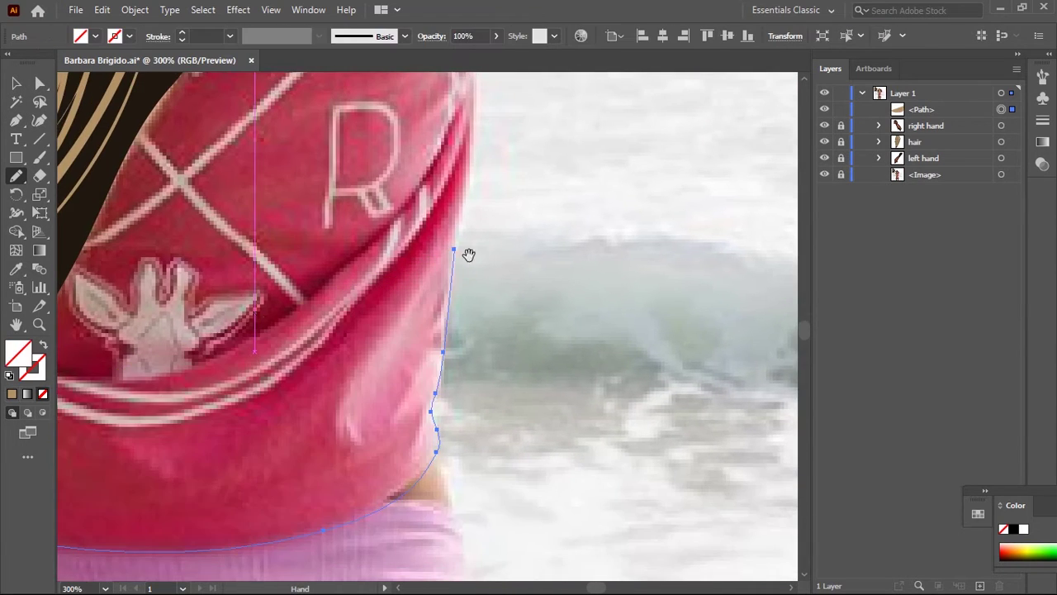
mouse_move(449, 306)
mouse_down()
mouse_move(300, 413)
mouse_move(389, 371)
mouse_up()
drag(923, 174, 923, 126)
mouse_move(394, 272)
mouse_down()
mouse_move(500, 272)
mouse_move(495, 319)
mouse_move(654, 283)
mouse_up()
drag(507, 310, 625, 255)
mouse_move(519, 287)
mouse_down()
mouse_move(545, 319)
mouse_move(515, 366)
mouse_move(559, 382)
mouse_up()
mouse_move(441, 335)
mouse_down()
mouse_move(455, 374)
mouse_move(355, 322)
mouse_up()
drag(354, 322, 512, 205)
Trace the shirt's left edge down to the hem
mouse_move(491, 243)
mouse_down()
mouse_move(408, 350)
mouse_move(335, 278)
mouse_move(394, 196)
mouse_up()
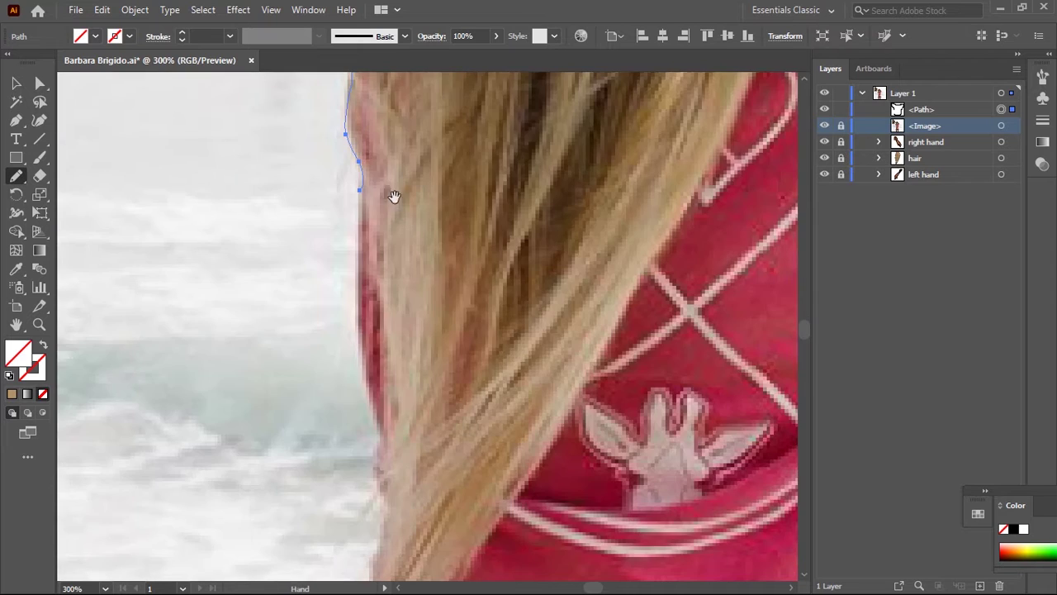
drag(422, 395, 381, 409)
drag(388, 495, 400, 295)
drag(354, 371, 381, 392)
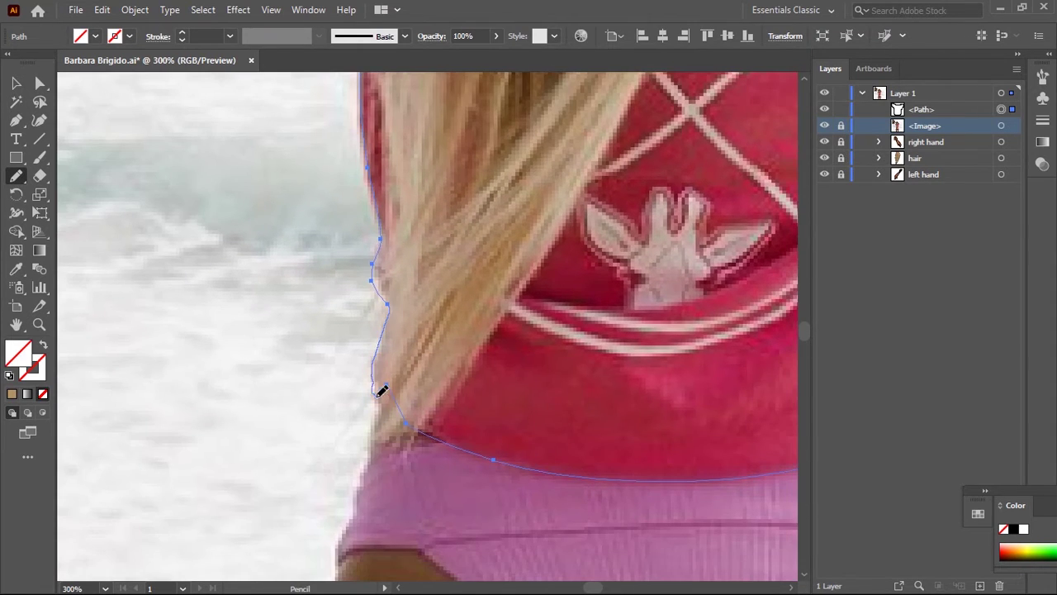
Fill the shirt with red sampled from the photo, hide the photo and move the shirt beneath the hair
key(i)
click(429, 371)
key(ctrl+0)
click(825, 125)
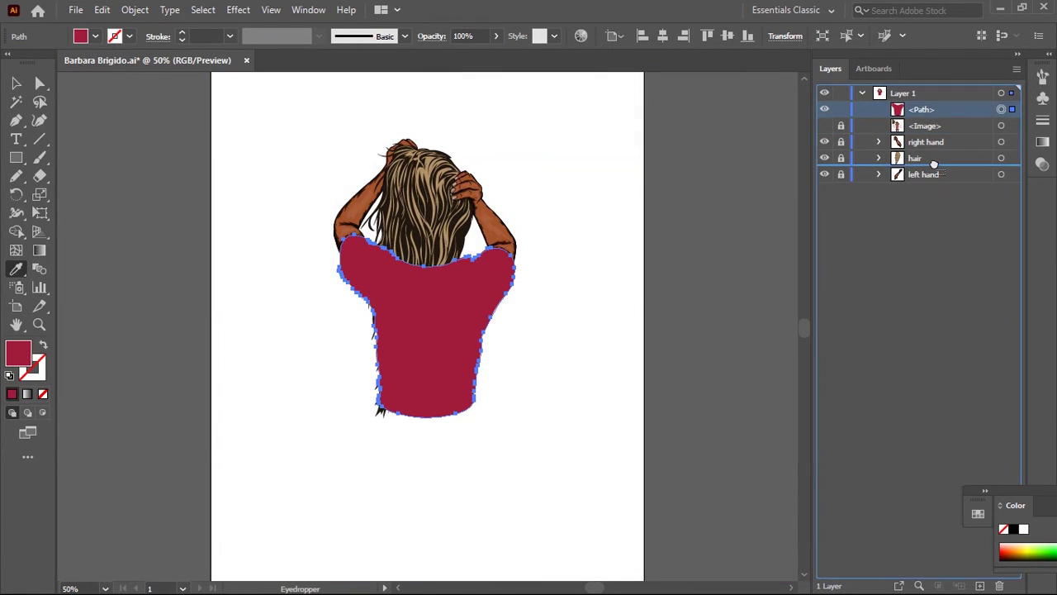
drag(921, 109, 934, 166)
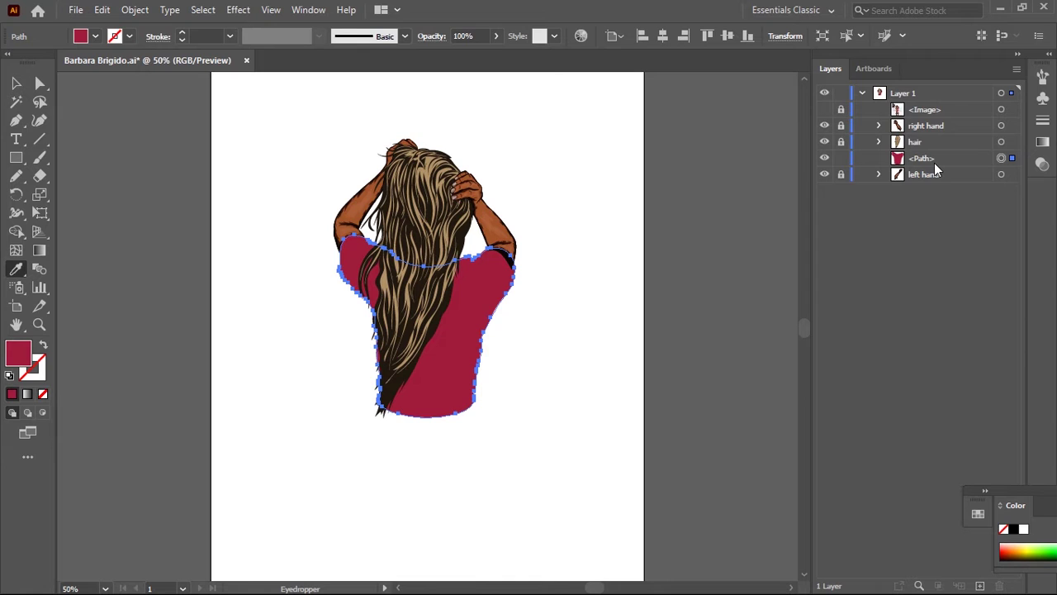
Move the hair in front of the shirt in the layer stack
key(v)
click(573, 323)
drag(573, 323, 575, 350)
drag(934, 158, 917, 124)
key(ctrl+1)
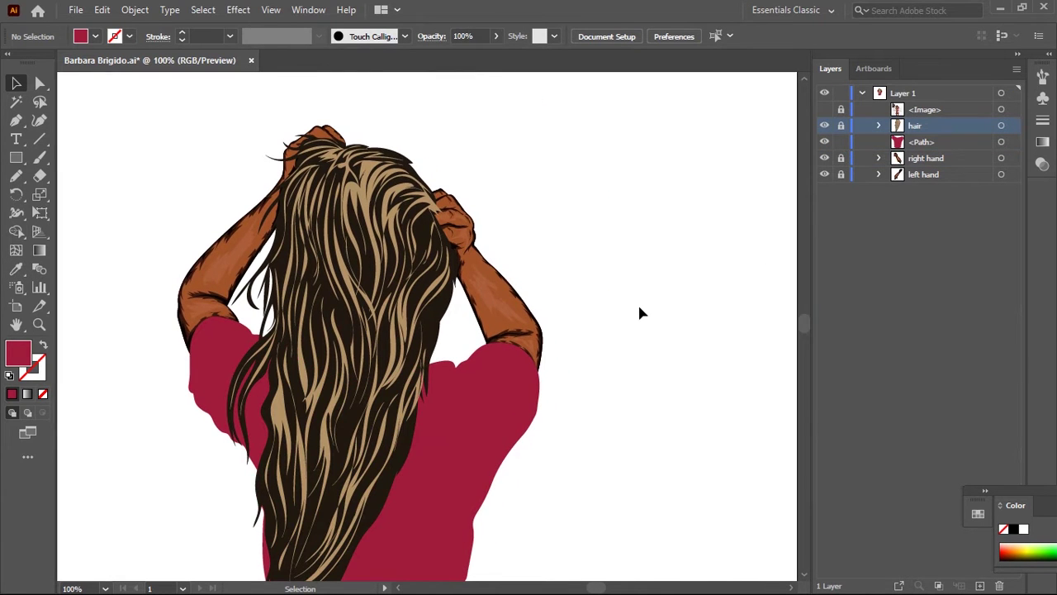
scroll(641, 313, down, 2)
click(824, 157)
click(877, 126)
Clip the hair to its outline path with a clipping mask (Ctrl+7)
click(931, 191)
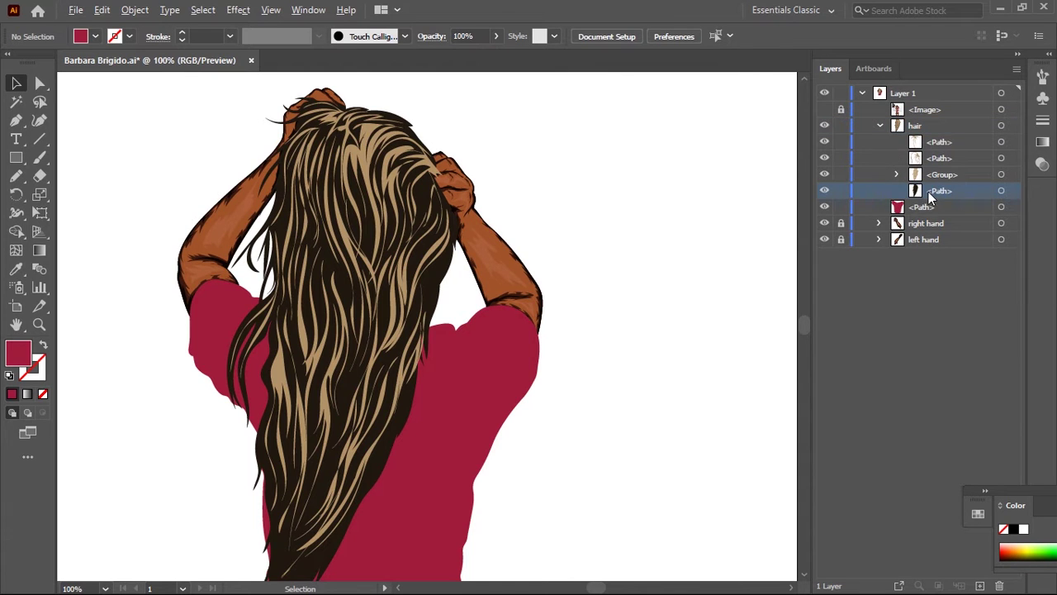
click(1001, 125)
key(ctrl+7)
key(Return)
key(n)
key(ctrl+plus)
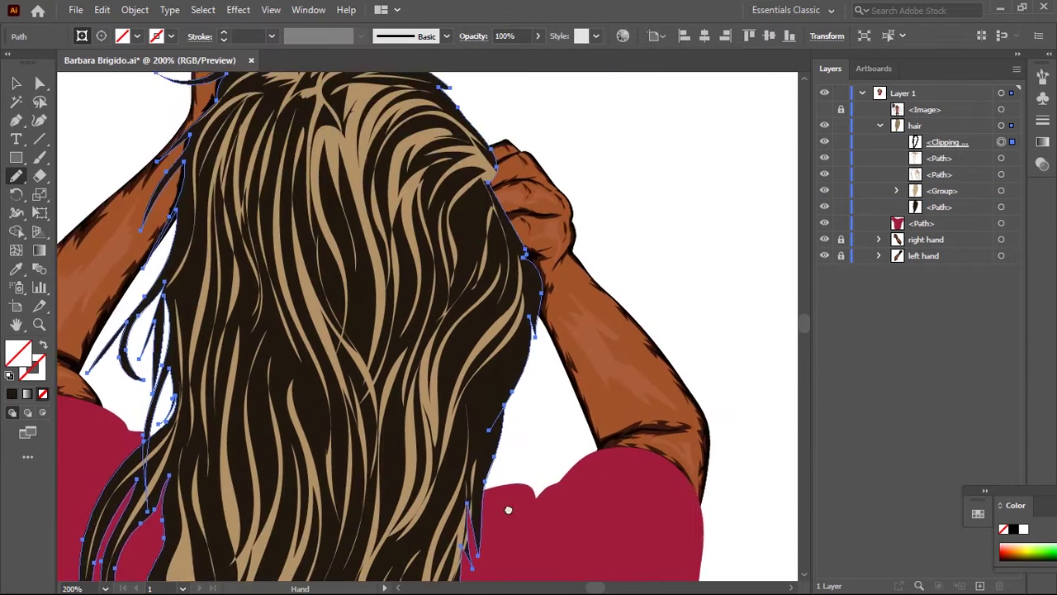
drag(567, 295, 579, 392)
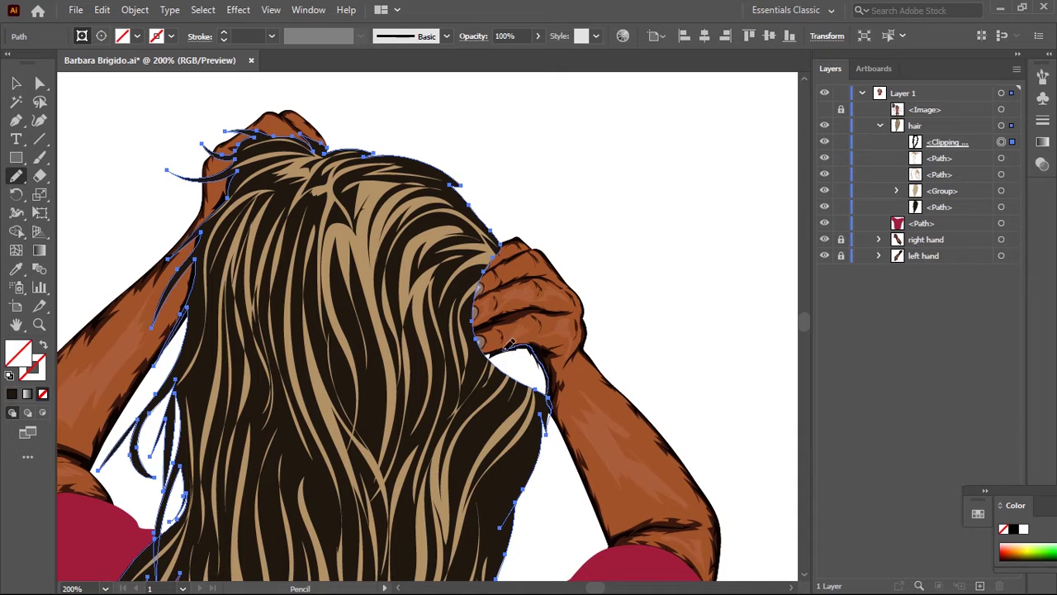
drag(516, 343, 502, 384)
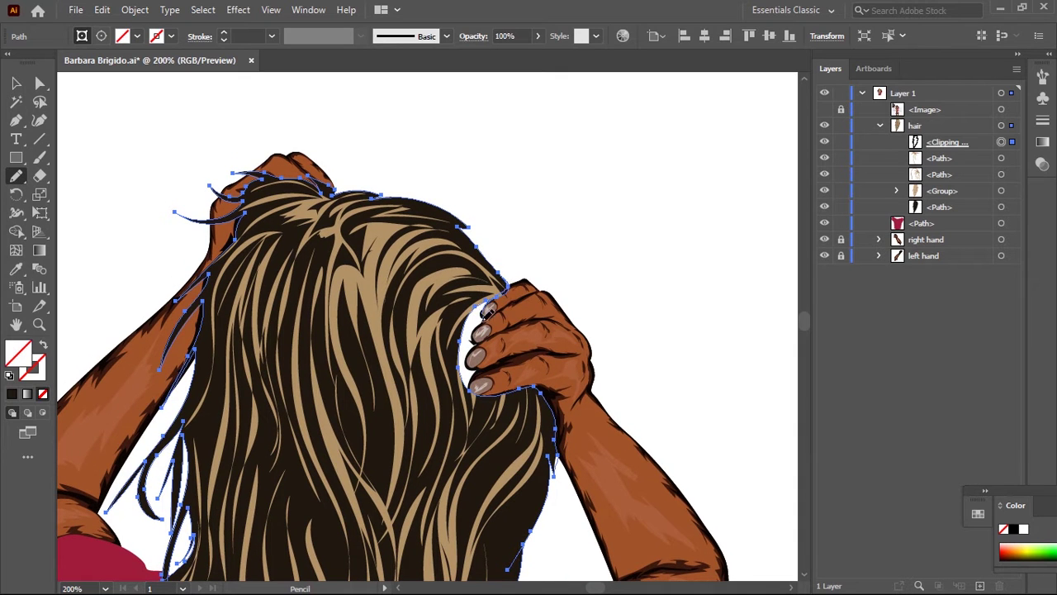
Zoom out to 66.67% and move a dark hair piece out of the hair group
key(ctrl+minus)
key(ctrl+shift+a)
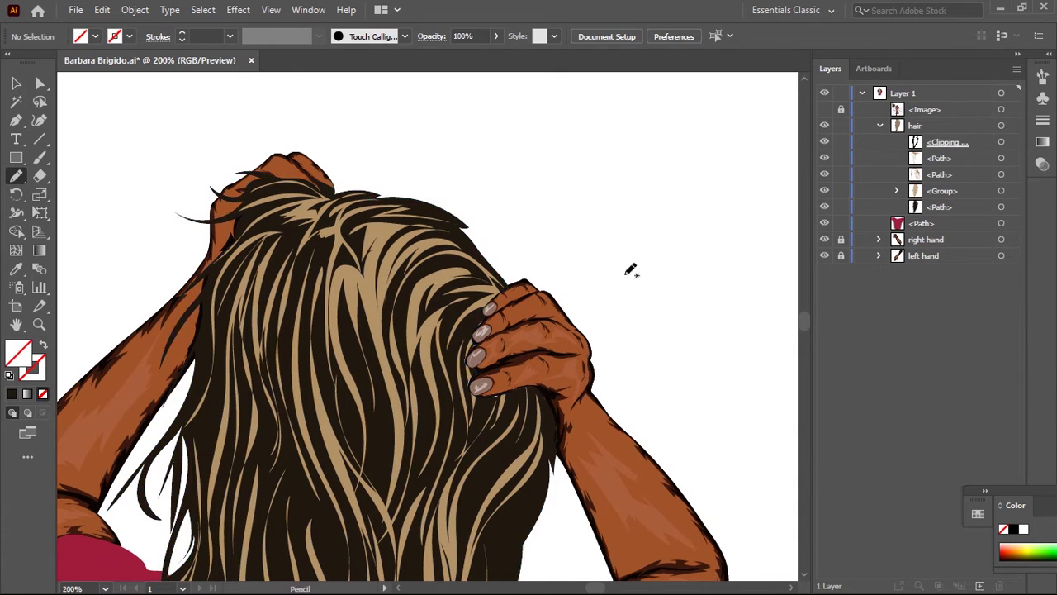
key(ctrl+minus)
key(ctrl+plus)
key(v)
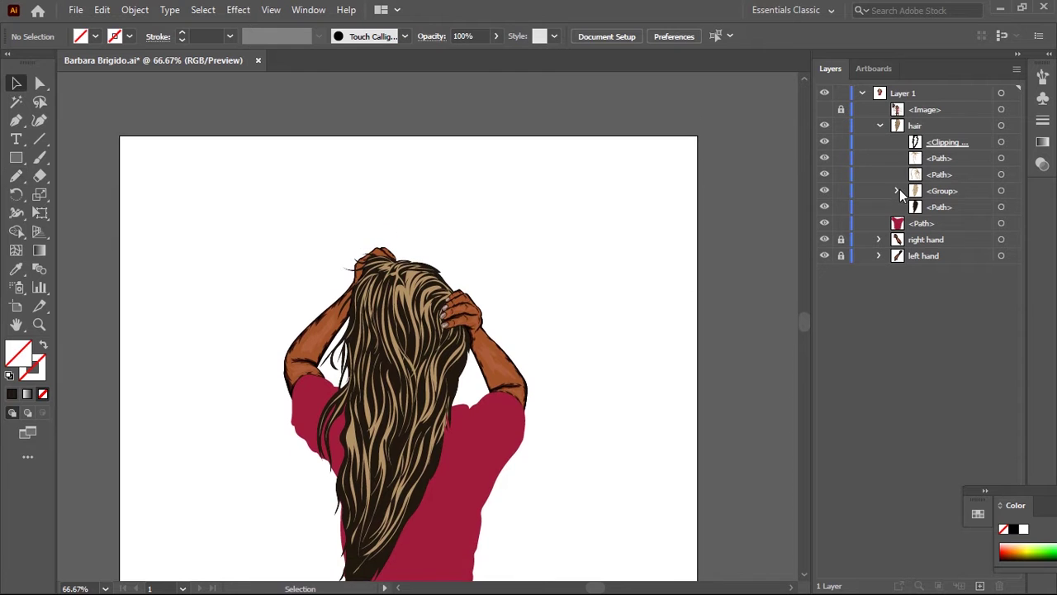
click(896, 191)
click(822, 241)
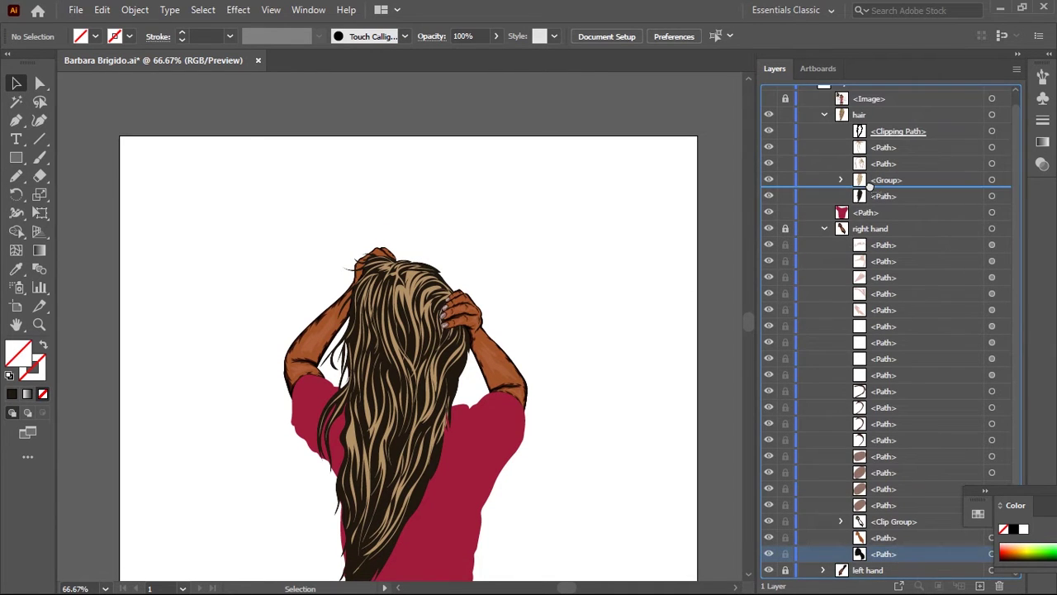
drag(881, 109, 877, 166)
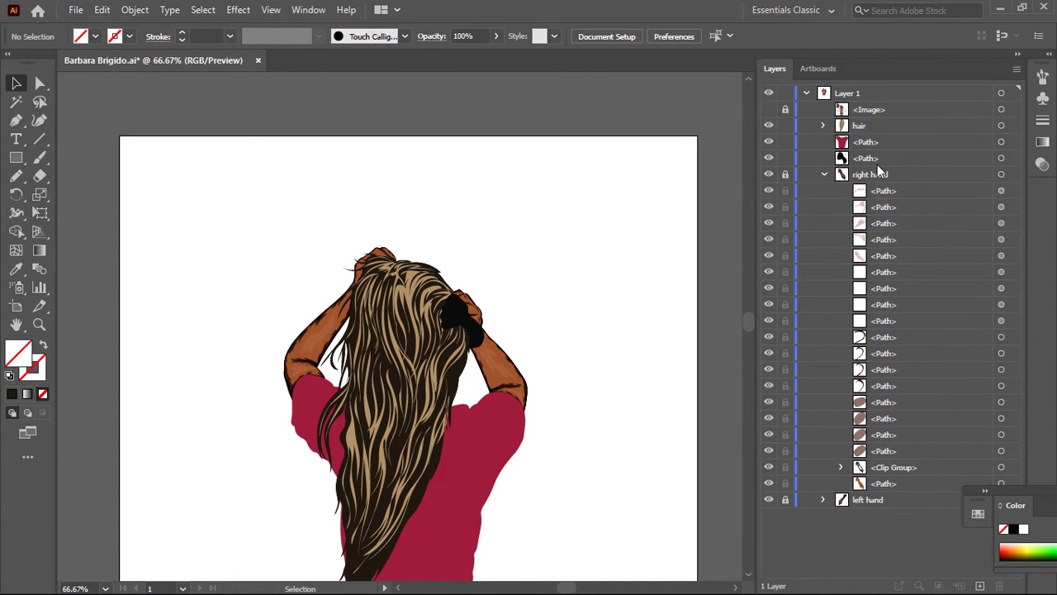
Remove the stray black shape by the hand and show the original photo underneath
key(ctrl+plus)
key(ctrl+plus)
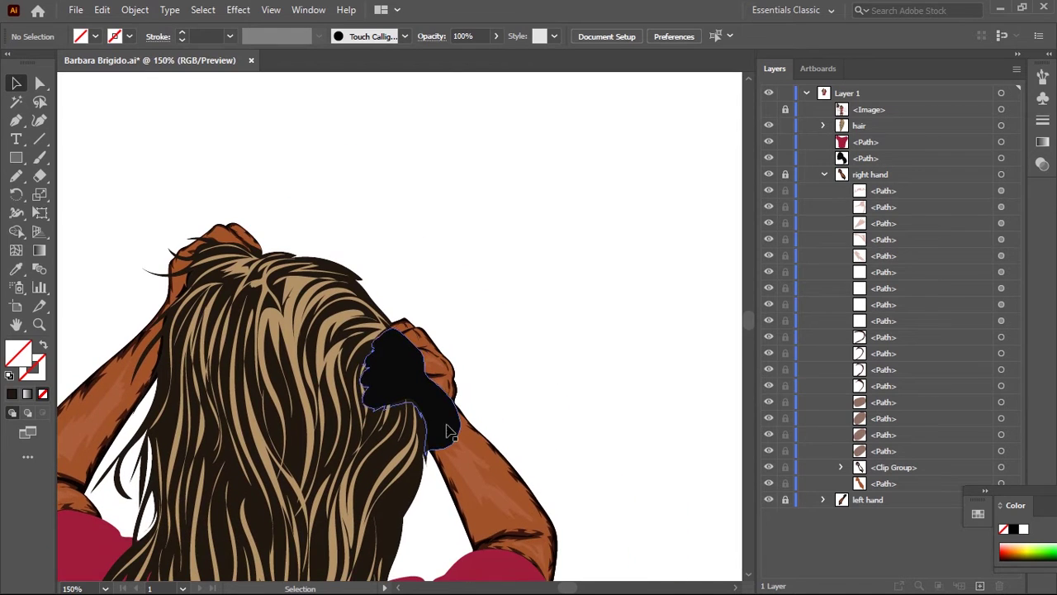
key(ctrl+z)
key(ctrl+0)
click(823, 158)
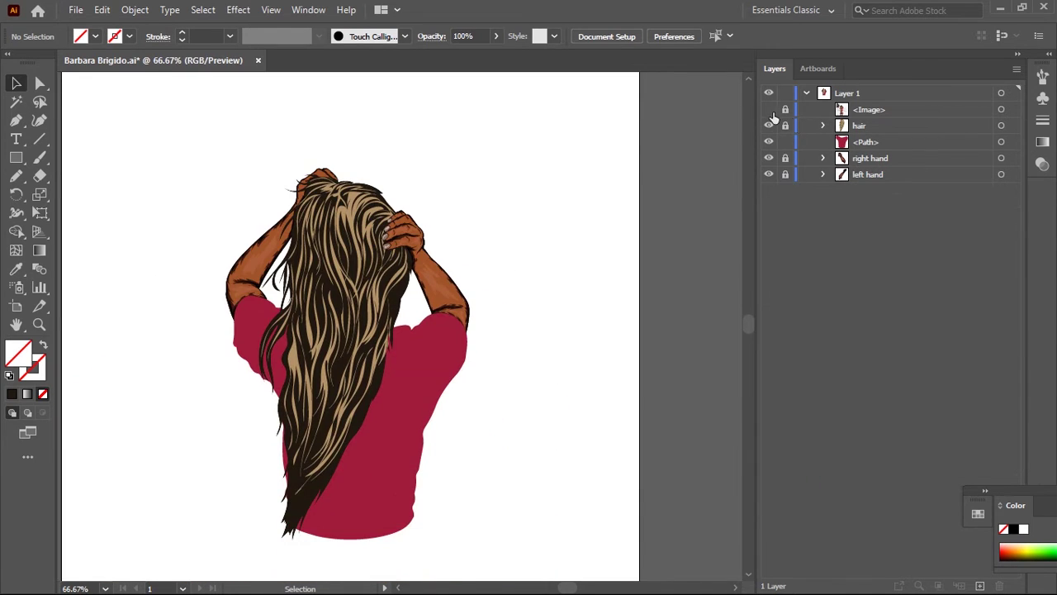
click(769, 109)
key(n)
scroll(426, 314, down, 1)
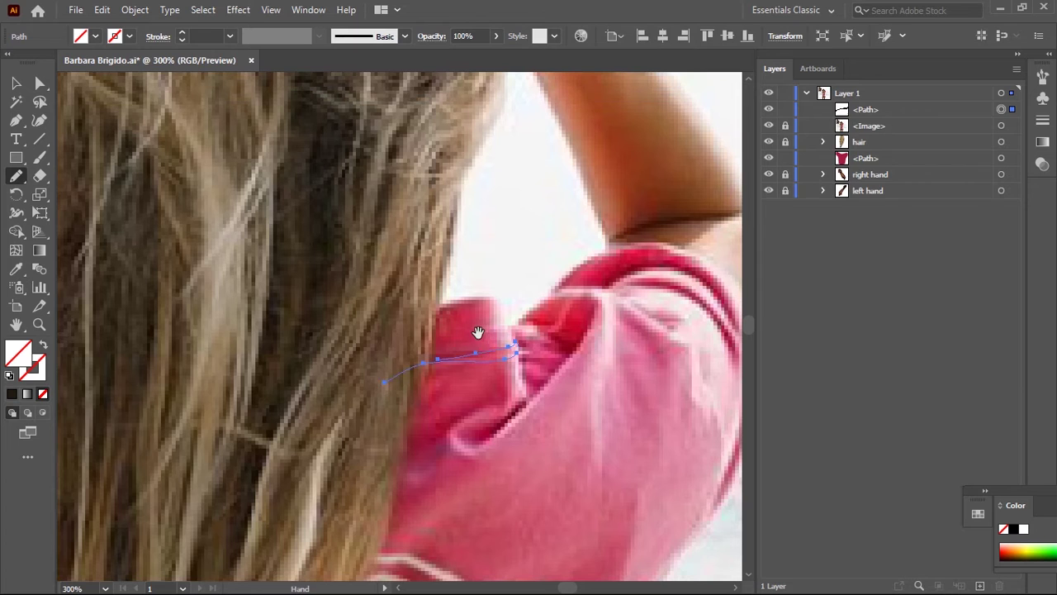
Trace dark-red fold shapes along the shirt sleeve
mouse_move(469, 325)
mouse_down()
mouse_move(477, 330)
mouse_move(341, 354)
mouse_up()
scroll(477, 284, right, 3)
drag(582, 318, 479, 287)
scroll(559, 410, down, 3)
drag(586, 216, 539, 161)
scroll(549, 287, up, 3)
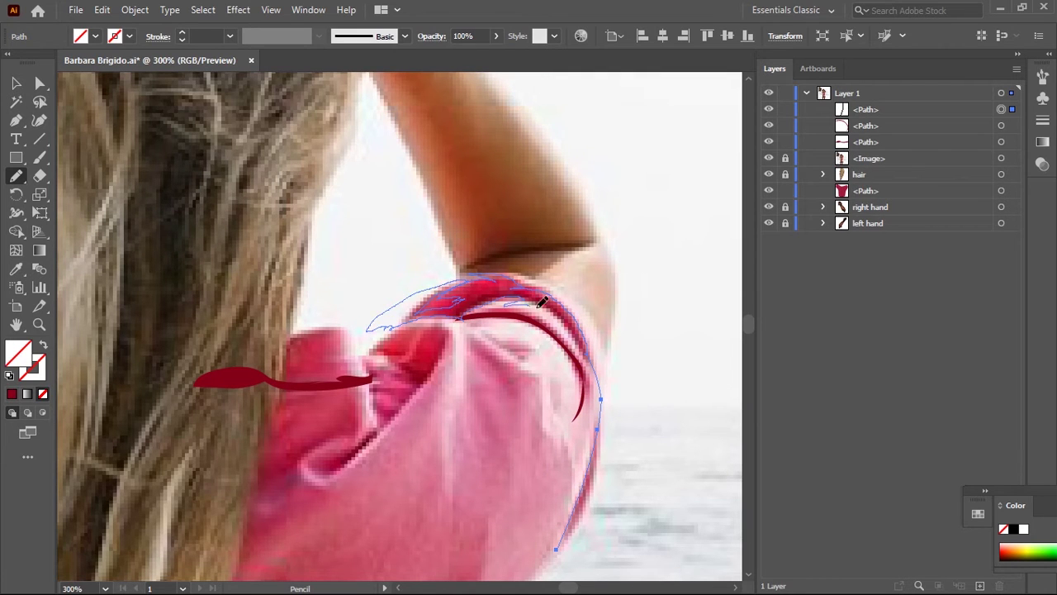
drag(560, 547, 557, 550)
scroll(545, 372, down, 5)
scroll(546, 331, up, 2)
scroll(545, 331, left, 4)
drag(444, 342, 516, 296)
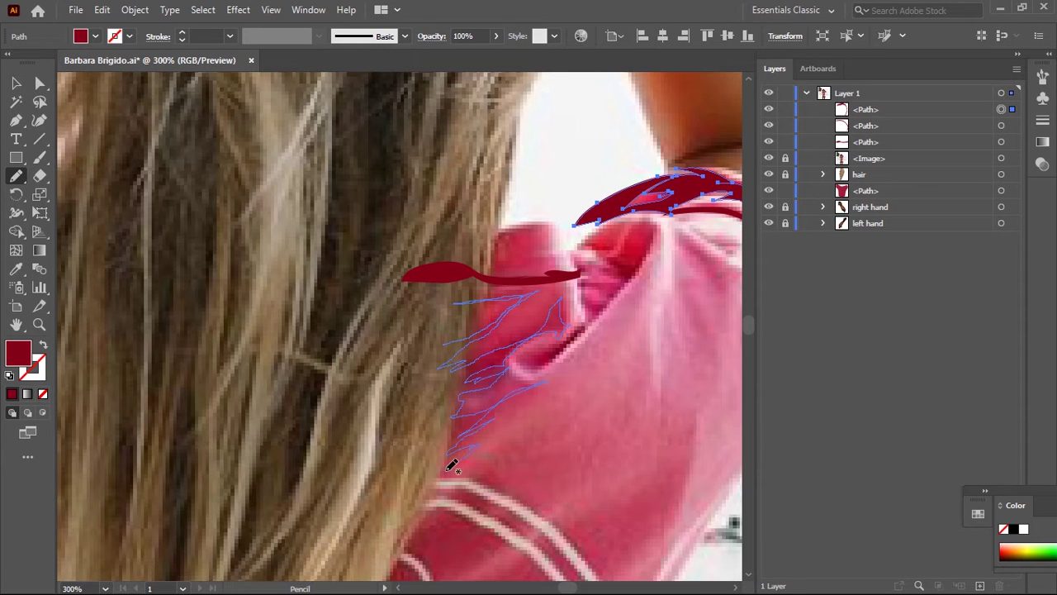
Draw dark-red folds, a zigzag fold and a lower shadow across the shirt back
drag(466, 351, 462, 356)
scroll(317, 318, down, 5)
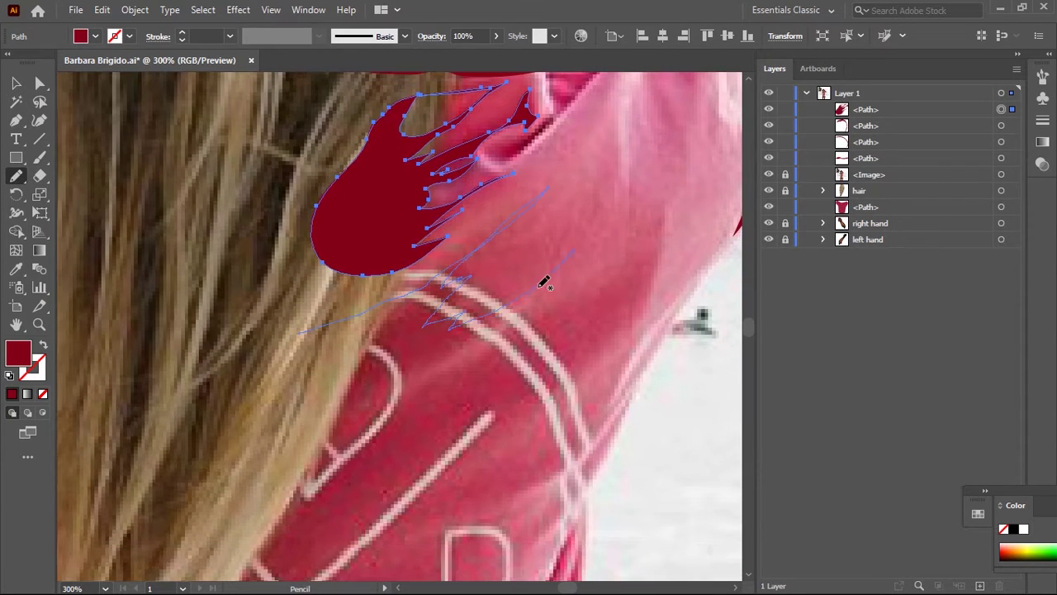
drag(545, 284, 549, 279)
scroll(496, 289, down, 3)
drag(180, 388, 561, 121)
drag(175, 494, 358, 197)
drag(332, 287, 422, 330)
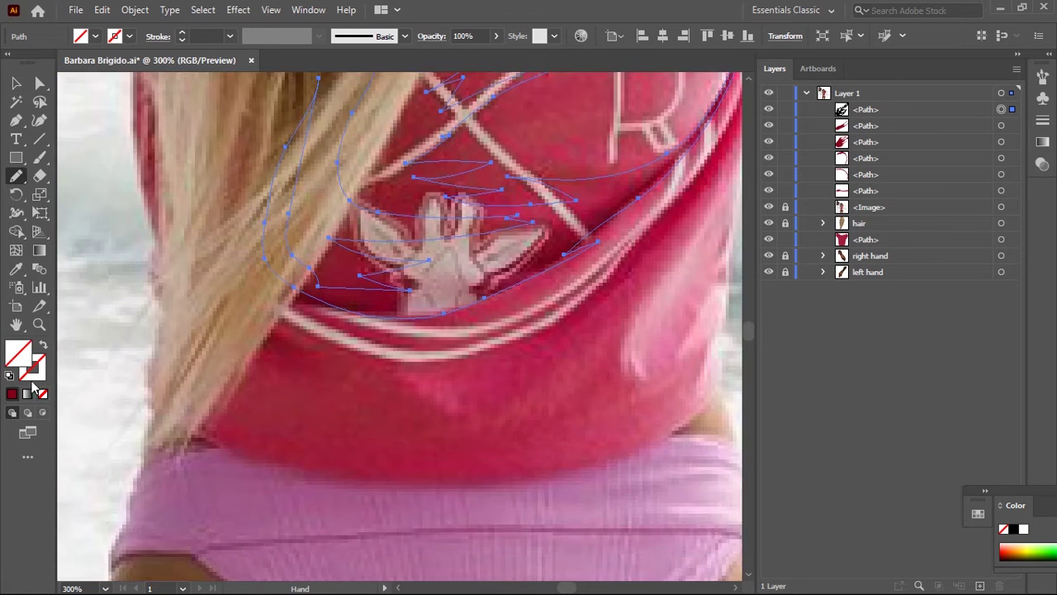
drag(206, 284, 536, 343)
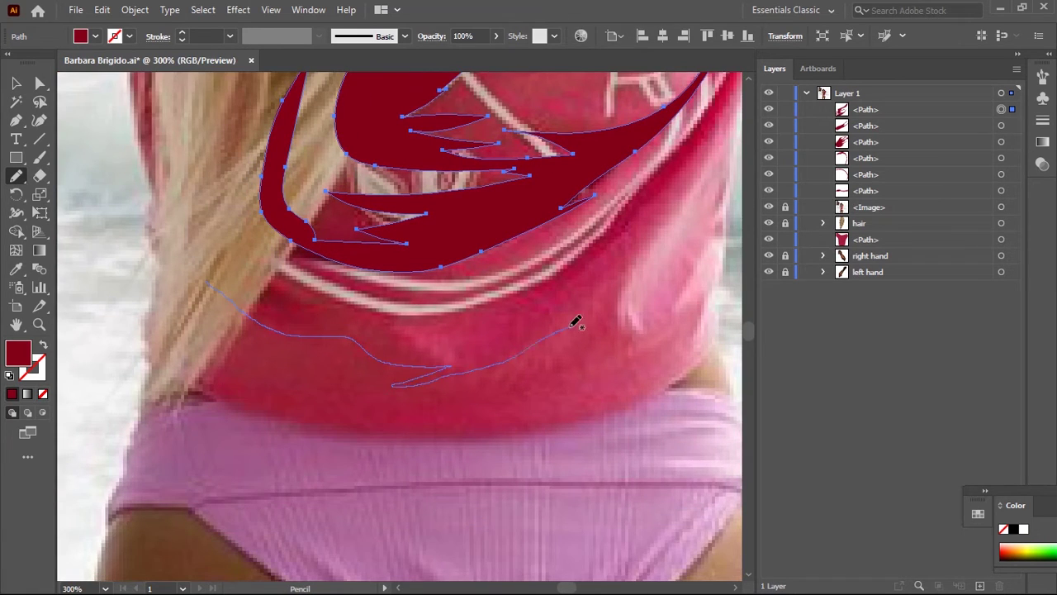
drag(507, 302, 672, 191)
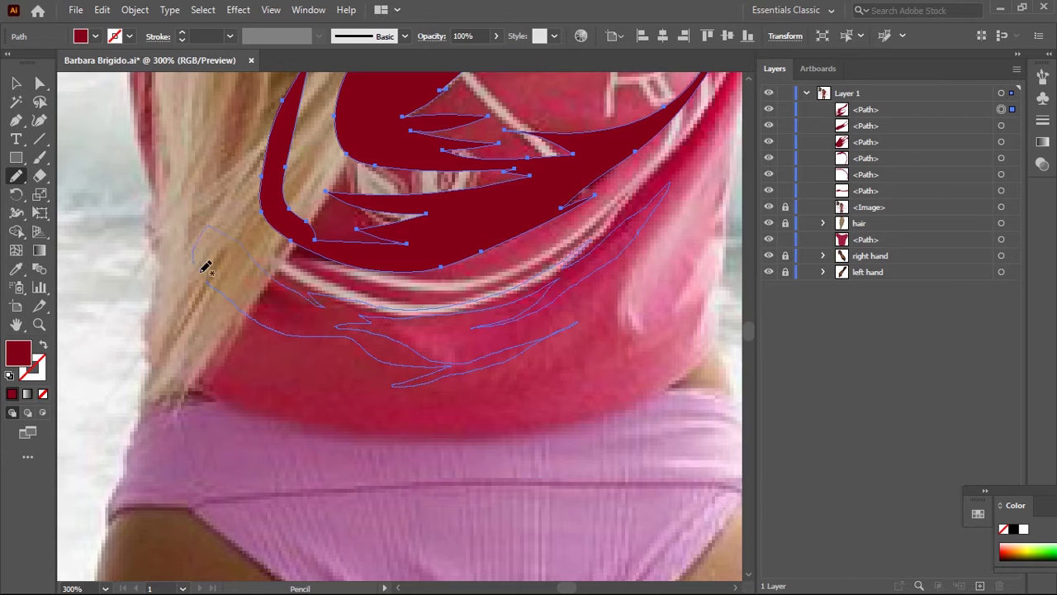
drag(199, 256, 201, 253)
Add a fold and thin dark-red spikes along the shirt's right edge
scroll(436, 299, up, 3)
scroll(436, 300, right, 5)
drag(496, 137, 496, 192)
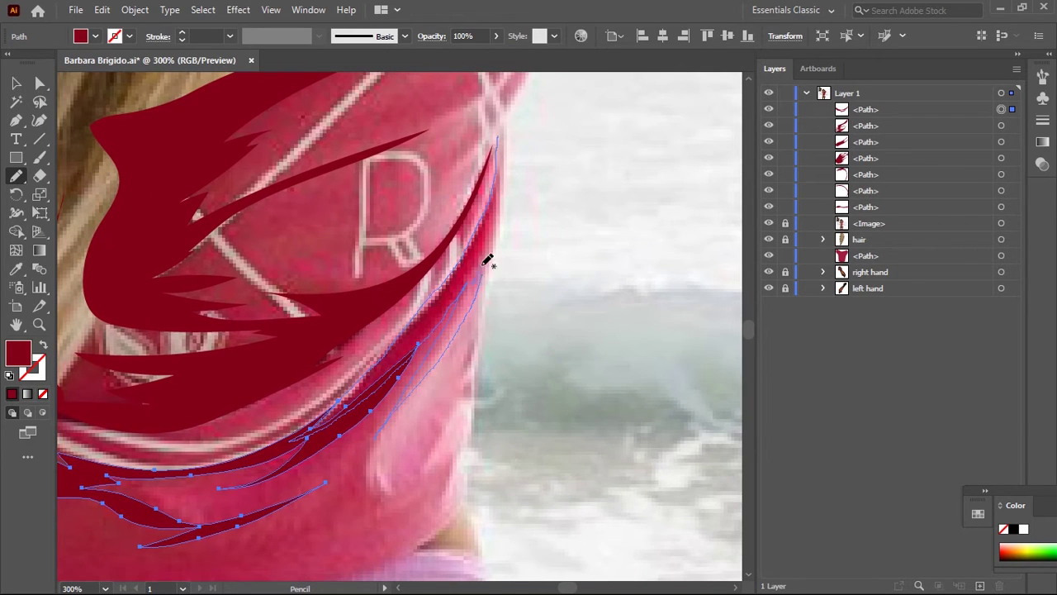
scroll(446, 280, up, 5)
scroll(446, 281, right, 4)
drag(409, 205, 363, 296)
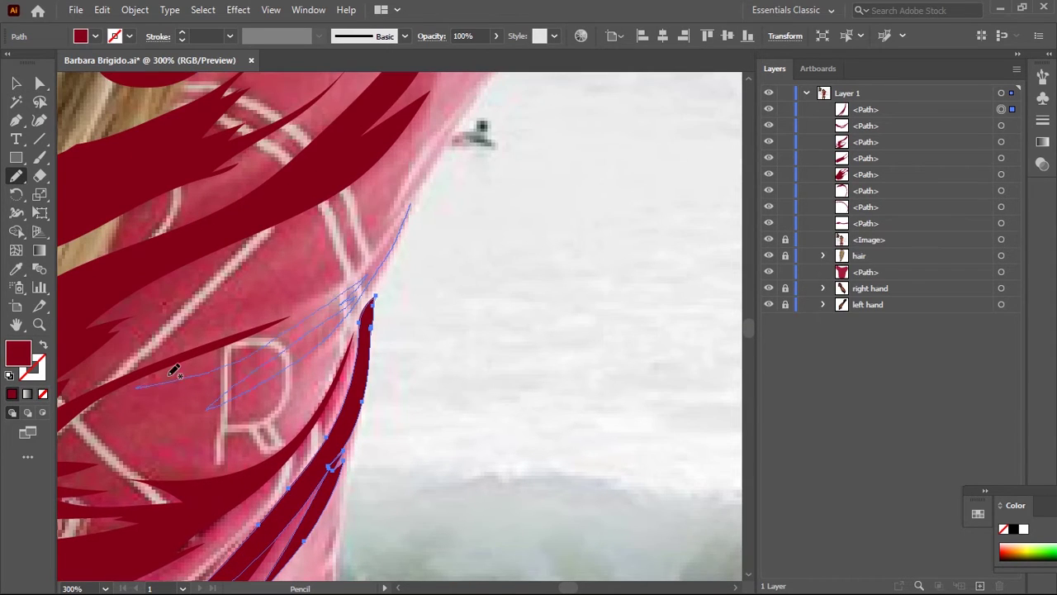
drag(419, 198, 410, 206)
scroll(372, 314, up, 4)
scroll(248, 322, right, 3)
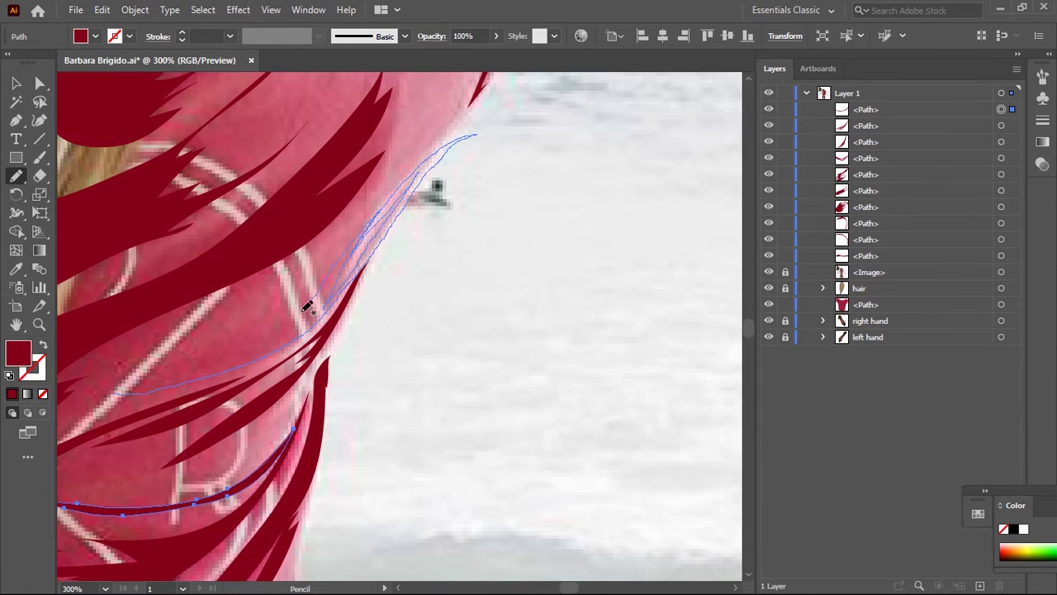
drag(337, 266, 330, 277)
scroll(338, 330, down, 5)
scroll(427, 285, left, 3)
Trace dark-red hem shadows, including a band wrapping around the right side
drag(417, 291, 506, 330)
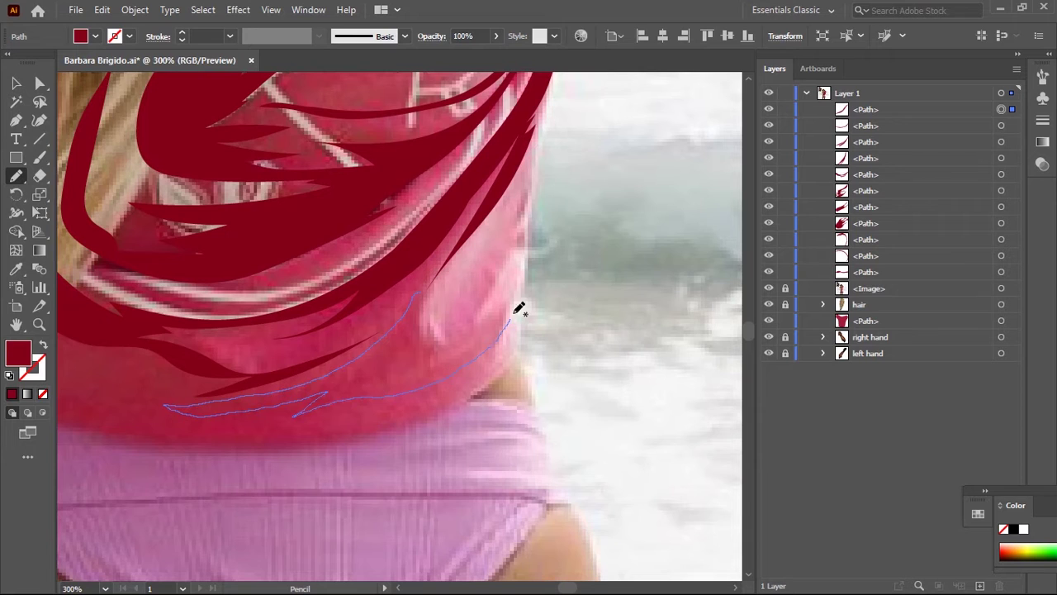
drag(457, 261, 491, 218)
scroll(446, 272, up, 4)
scroll(446, 273, right, 5)
drag(397, 216, 360, 326)
drag(405, 190, 402, 220)
scroll(400, 297, down, 4)
scroll(400, 297, left, 1)
scroll(402, 248, down, 4)
scroll(402, 247, left, 4)
drag(191, 273, 205, 347)
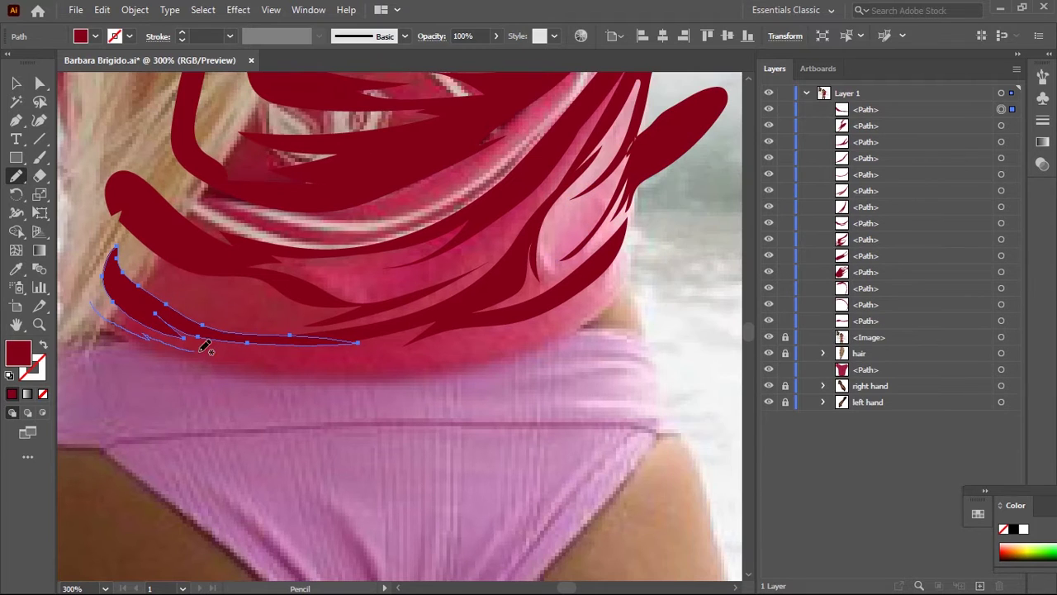
drag(510, 341, 338, 432)
scroll(209, 408, up, 3)
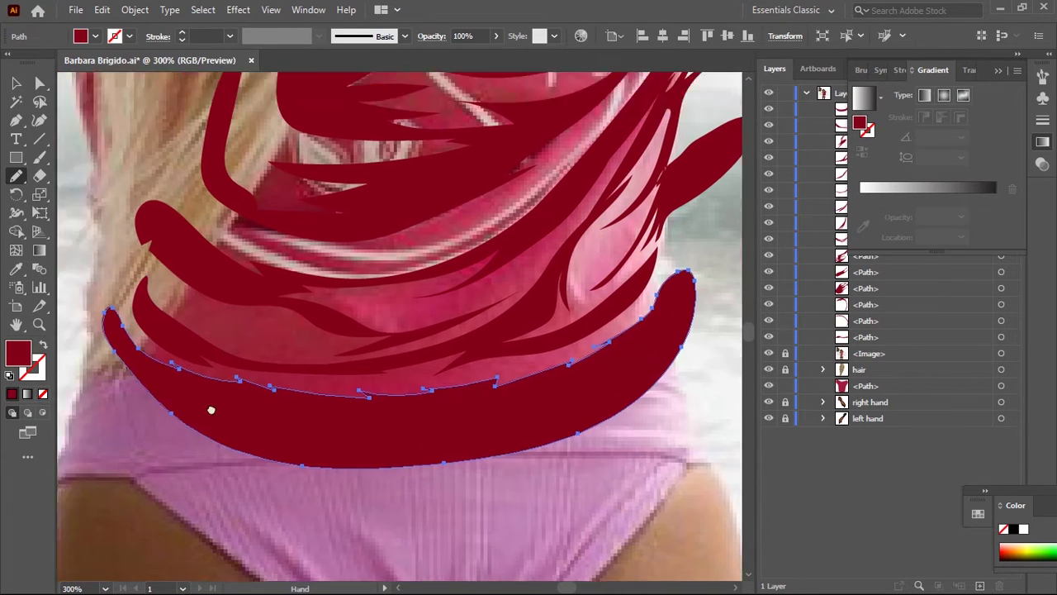
scroll(312, 256, up, 3)
scroll(312, 256, up, 4)
key(n)
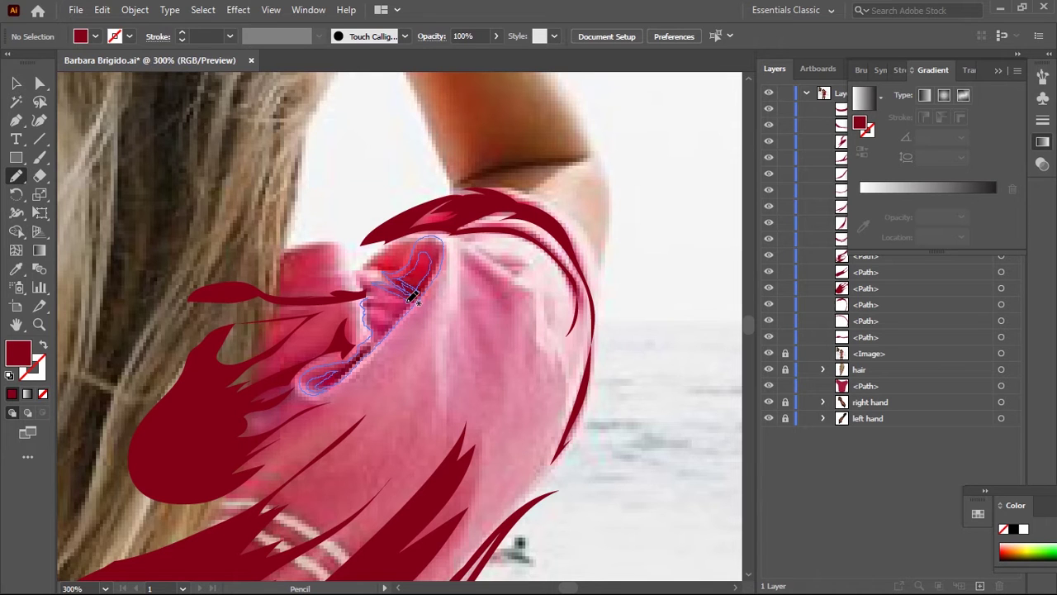
Draw dark-red folds inside the sleeve opening, including a leaf-shaped fold
drag(376, 309, 337, 328)
scroll(413, 278, up, 2)
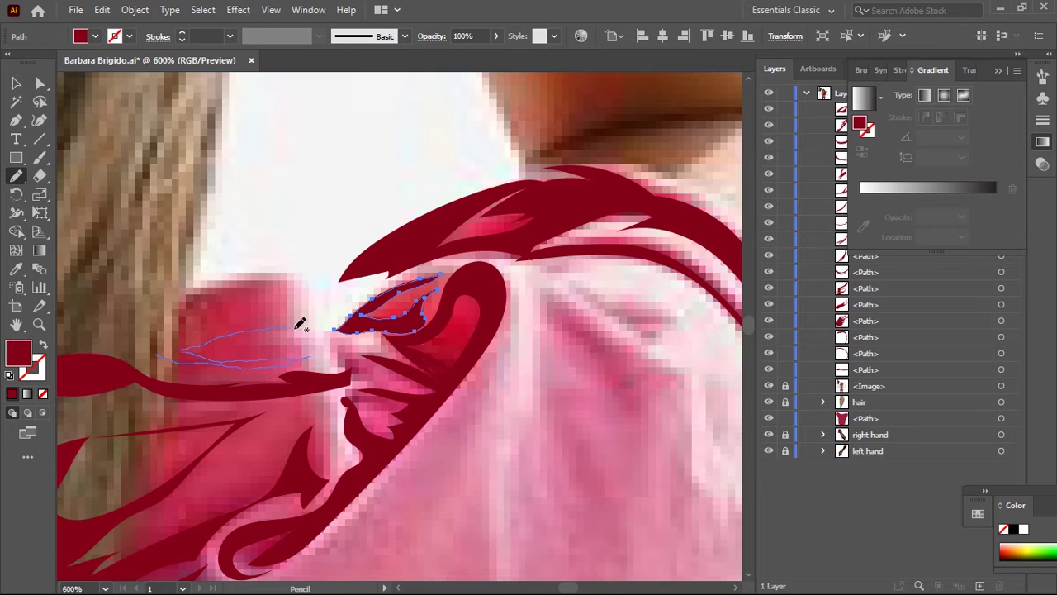
key(space)
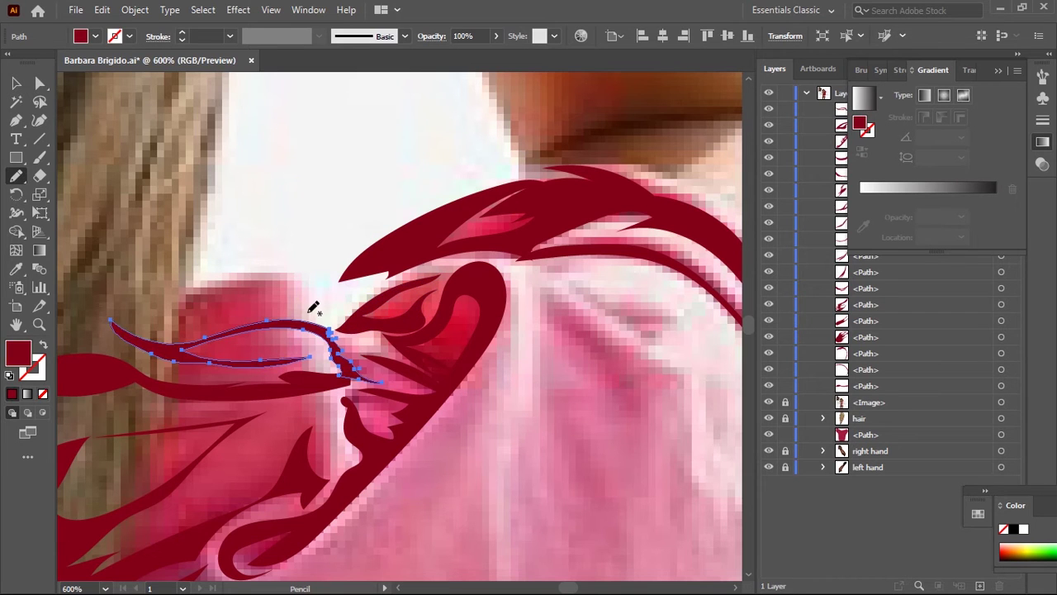
mouse_move(554, 296)
mouse_down()
mouse_move(335, 272)
mouse_move(324, 355)
mouse_up()
mouse_move(394, 328)
mouse_down()
mouse_move(311, 247)
mouse_move(332, 217)
mouse_up()
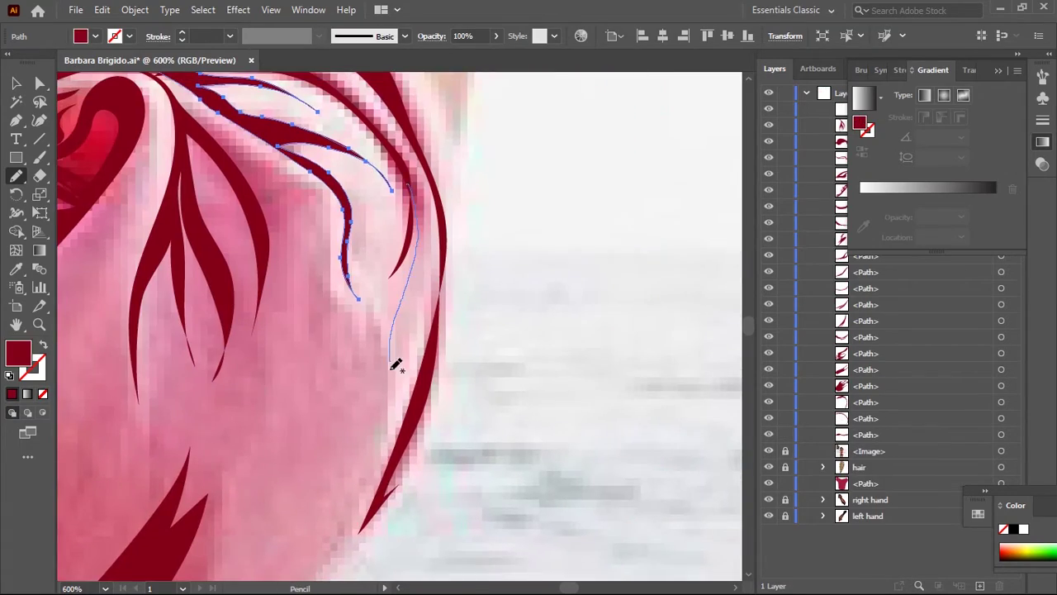
key(ctrl+1)
scroll(460, 256, up, 3)
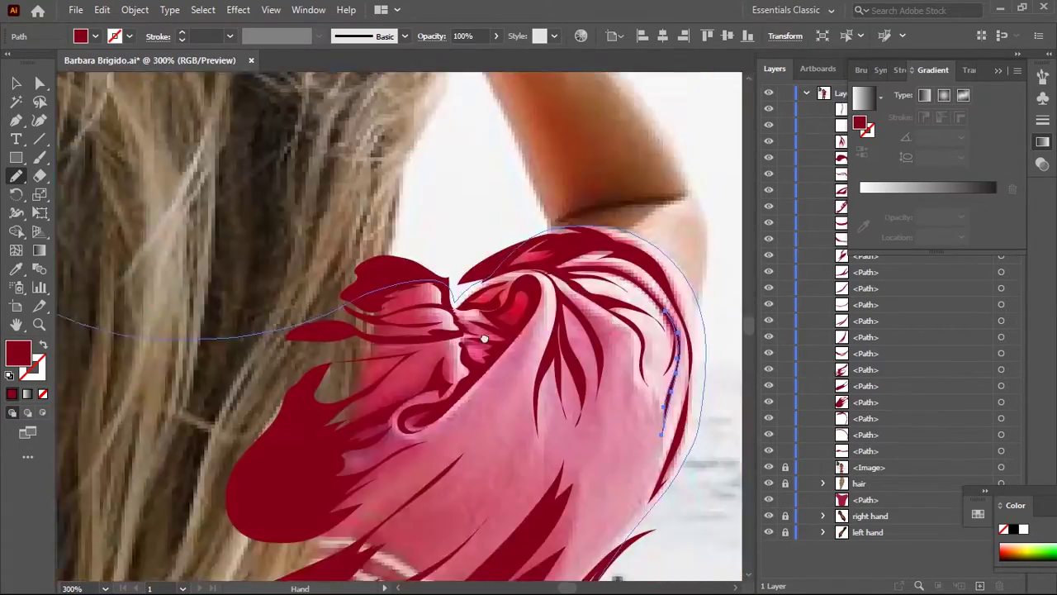
Outline the shoulder and add dark-red fold strokes along its edge and sleeve
drag(489, 366, 536, 304)
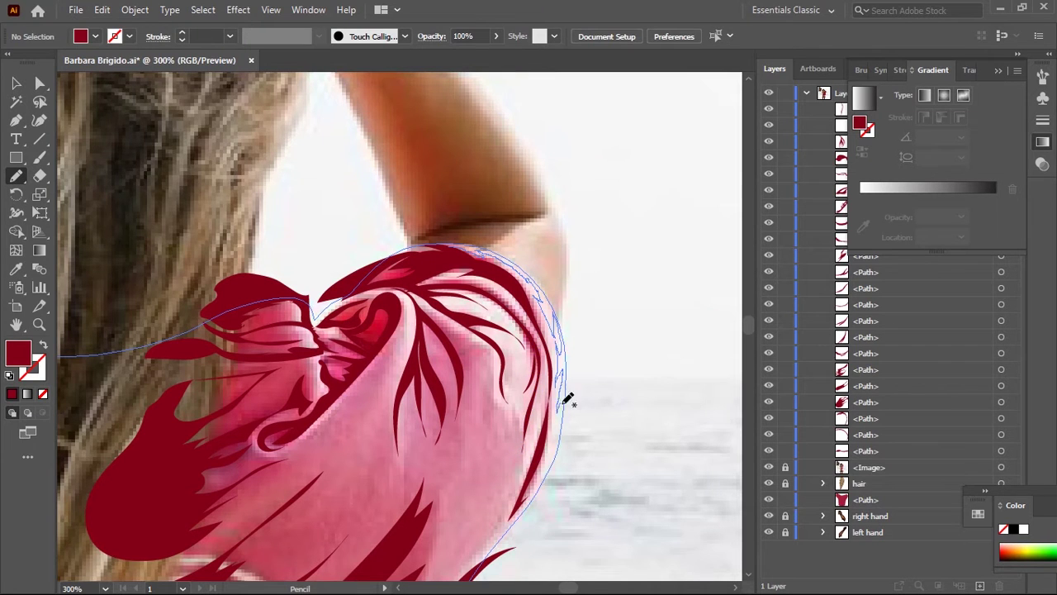
drag(562, 406, 555, 474)
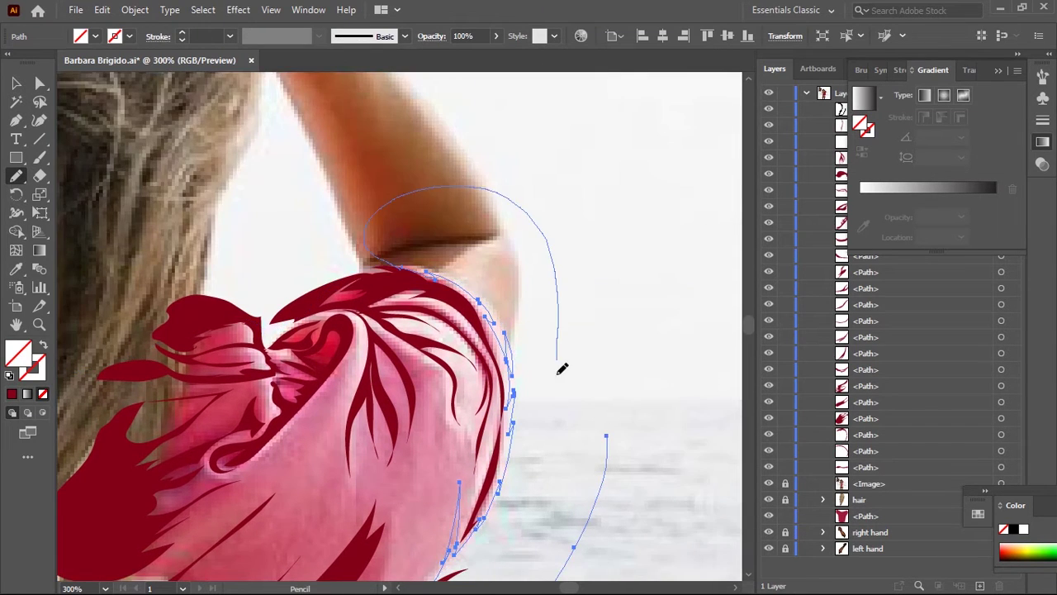
mouse_move(126, 198)
mouse_down()
mouse_move(472, 281)
mouse_move(735, 397)
mouse_up()
drag(199, 307, 207, 275)
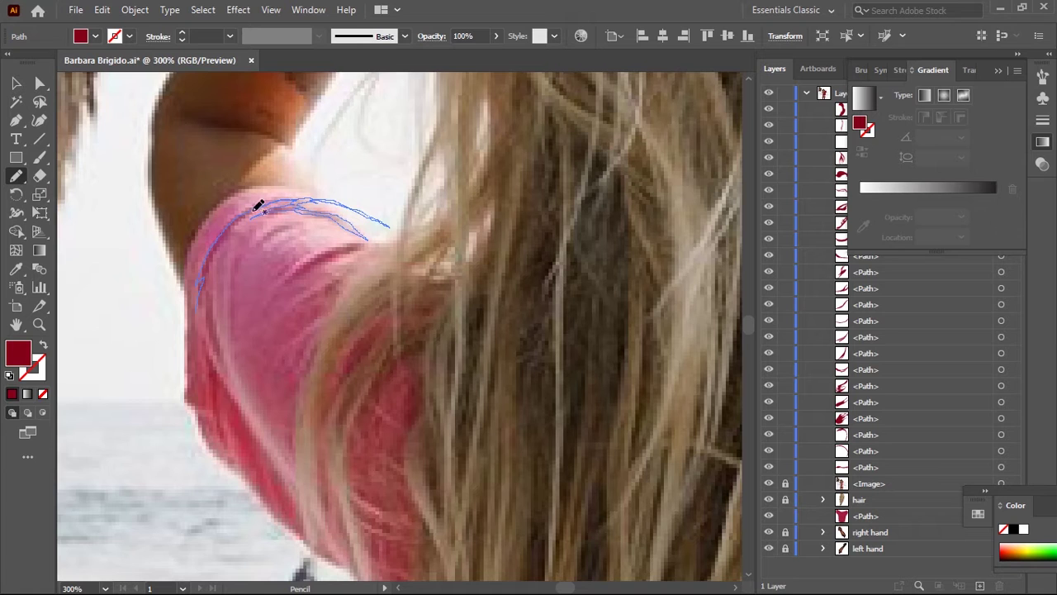
drag(208, 332, 191, 292)
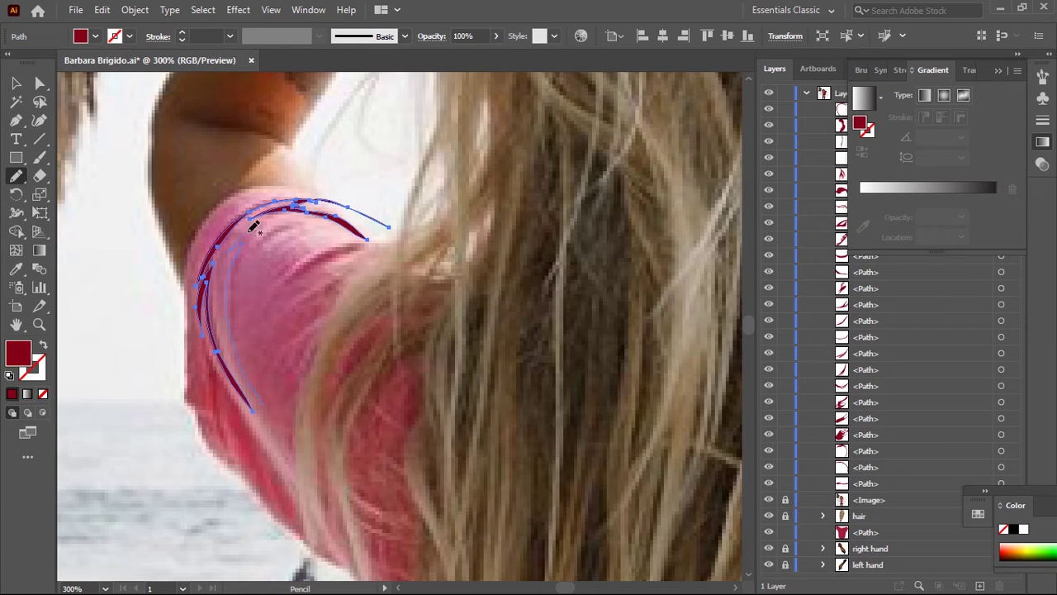
drag(258, 398, 283, 222)
drag(284, 291, 266, 321)
mouse_move(227, 417)
mouse_down()
mouse_move(318, 375)
mouse_move(312, 366)
mouse_up()
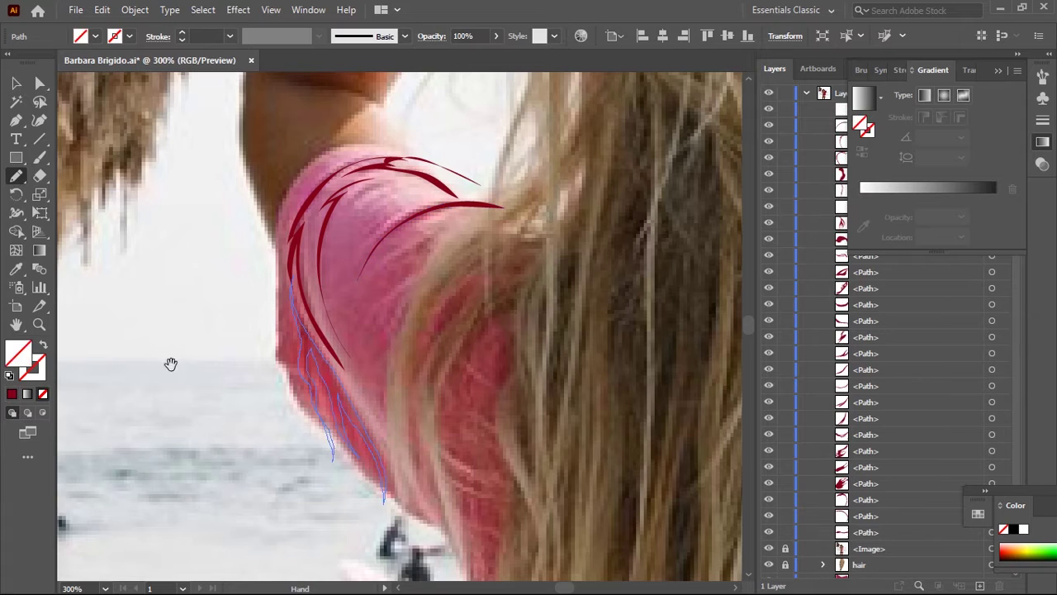
drag(170, 364, 129, 408)
drag(303, 261, 303, 264)
drag(305, 318, 312, 295)
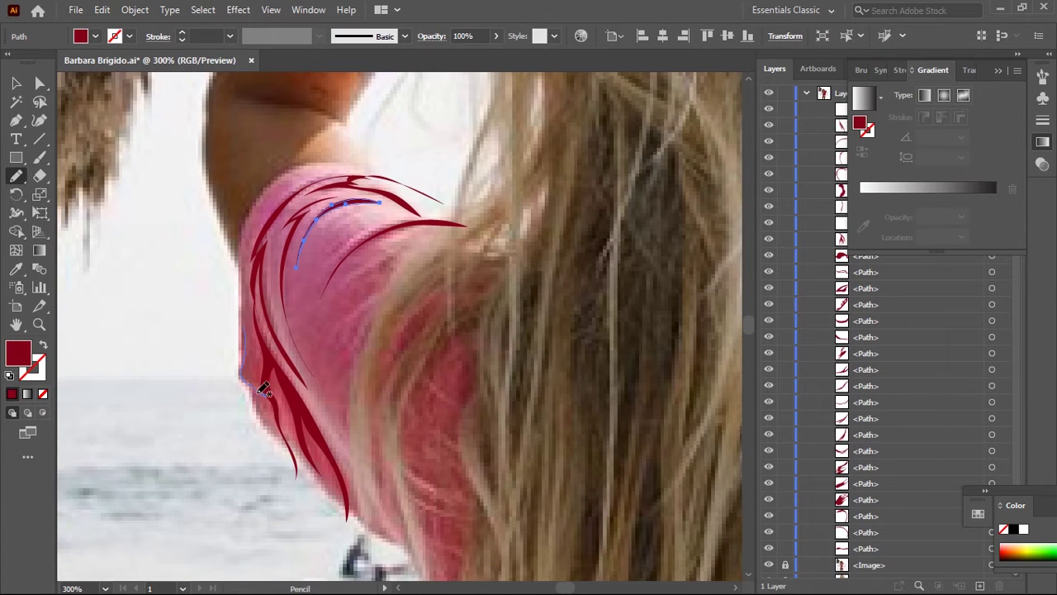
Add folds along the sleeve hem, beside the hair, and down the back's left edge
drag(407, 519, 417, 557)
drag(428, 565, 356, 413)
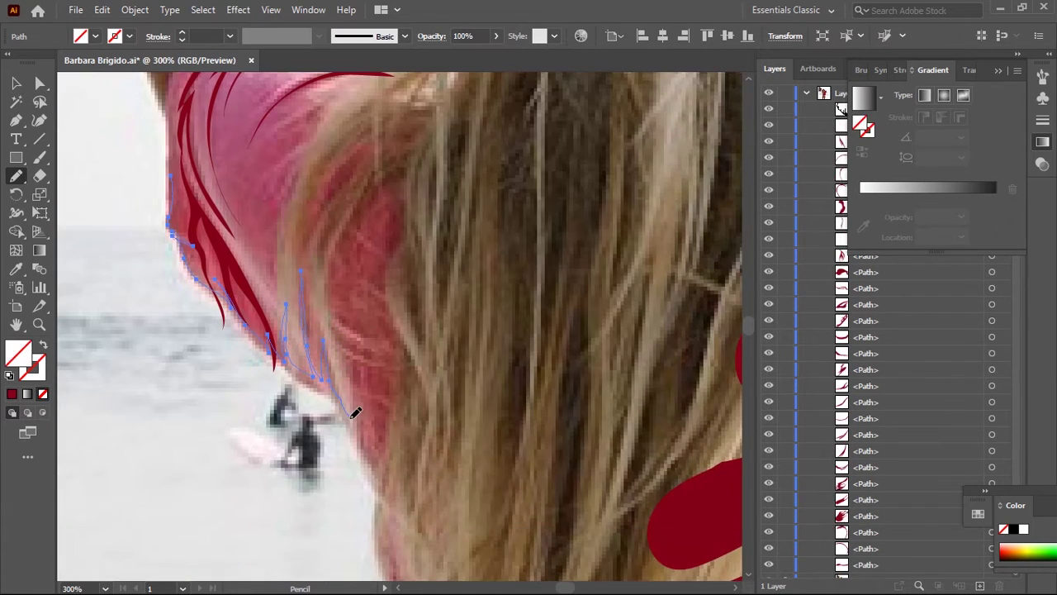
mouse_move(352, 194)
mouse_down()
mouse_move(284, 318)
mouse_move(453, 372)
mouse_move(218, 248)
mouse_move(203, 321)
mouse_up()
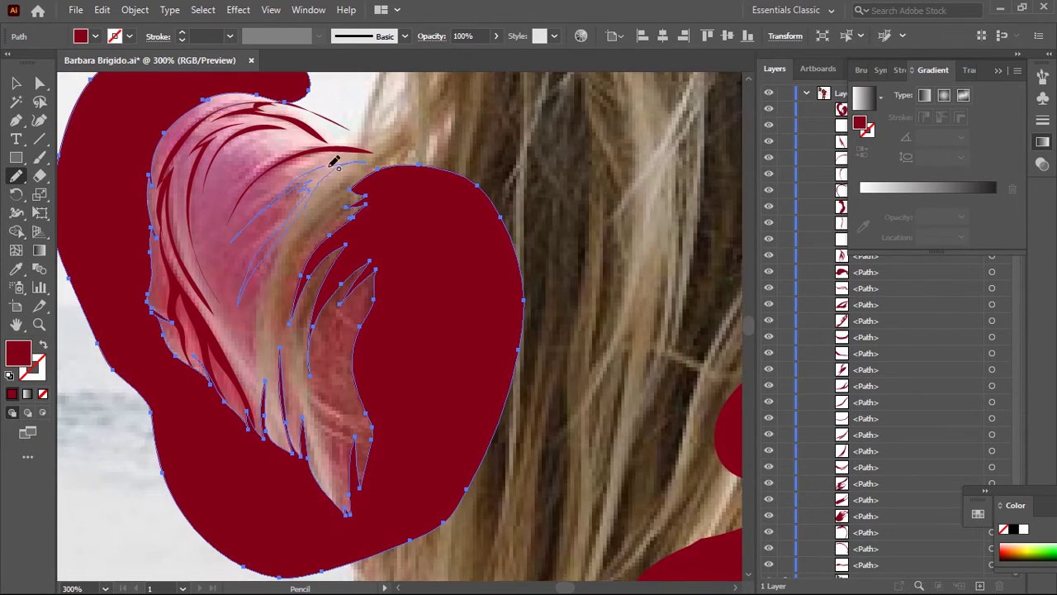
mouse_move(335, 162)
mouse_down()
mouse_move(224, 471)
mouse_move(330, 311)
mouse_up()
drag(295, 177, 342, 402)
drag(235, 149, 271, 219)
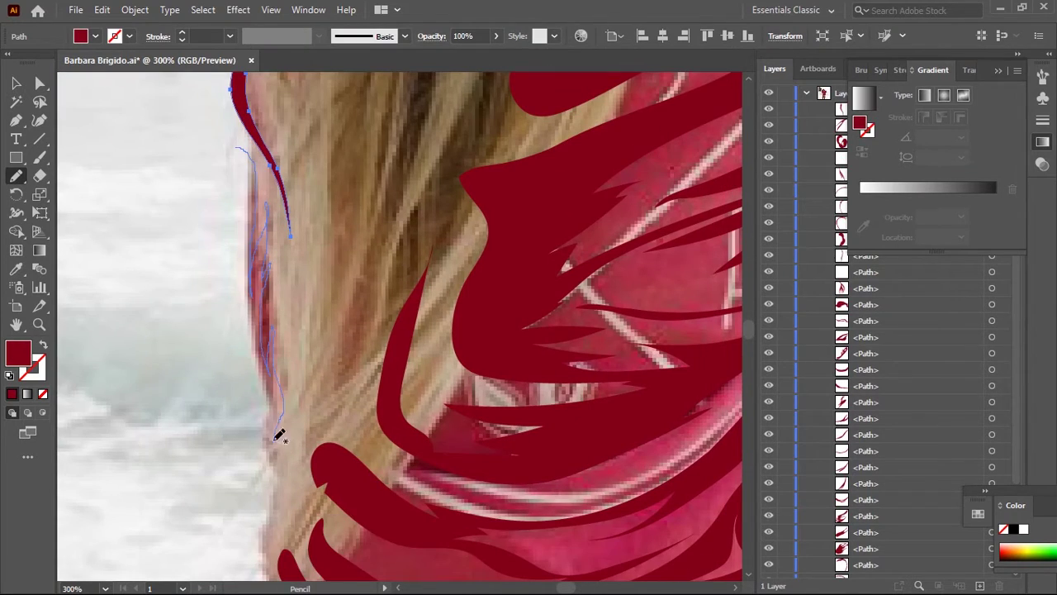
drag(279, 435, 288, 272)
key(ctrl+minus)
key(ctrl+minus)
key(ctrl+minus)
key(ctrl+minus)
Group the dark fold shapes, clip them inside the shirt outline, and hide the photo
click(16, 83)
key(ctrl+a)
key(ctrl+g)
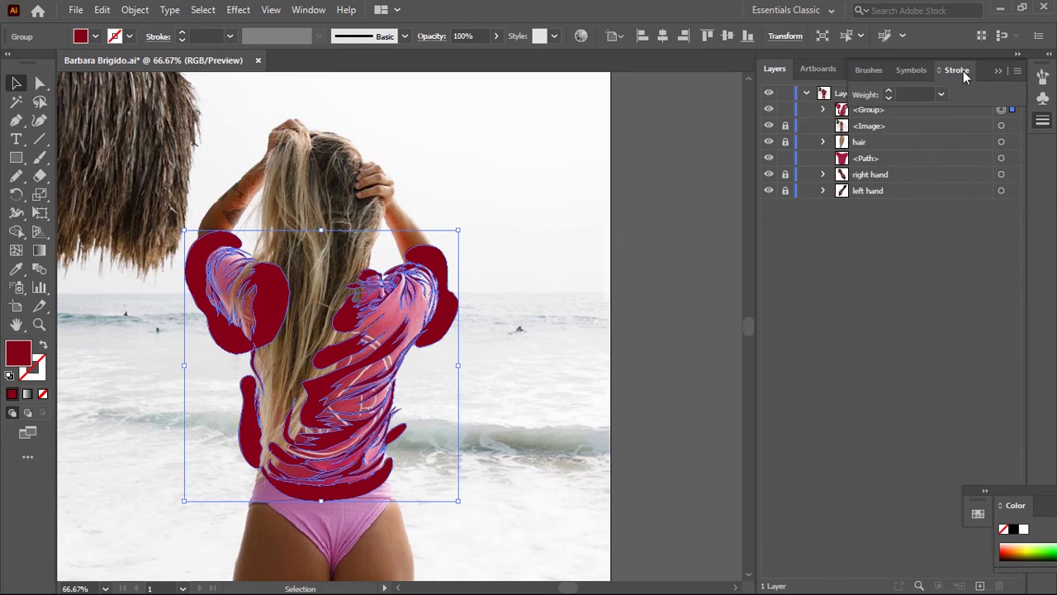
drag(868, 109, 875, 165)
key(ctrl+7)
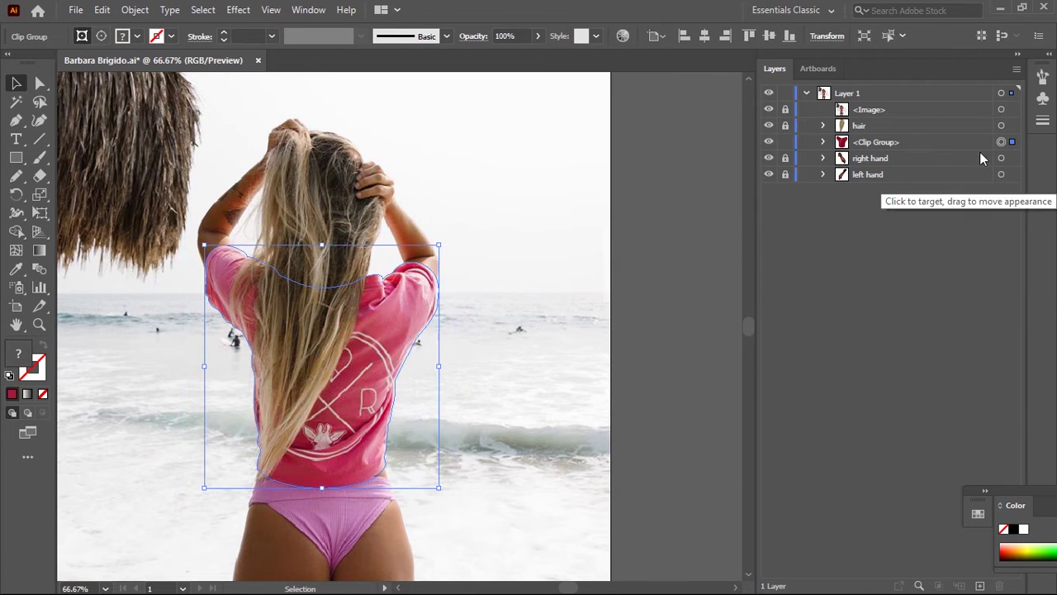
click(768, 109)
key(ctrl+plus)
key(ctrl+plus)
Select the fold group and pick a lighter crimson fill colour
key(a)
click(497, 206)
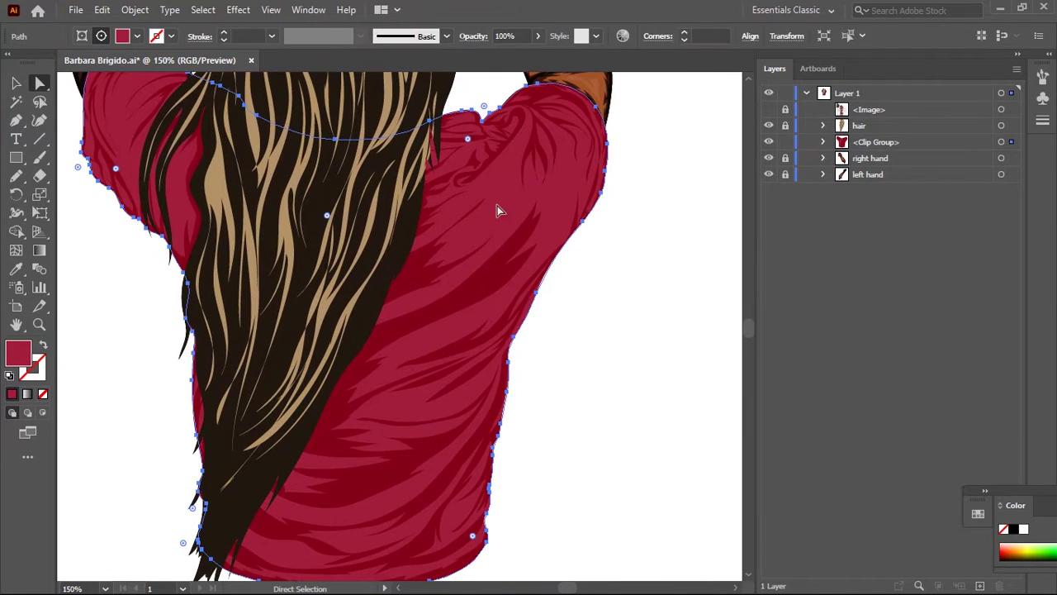
key(ctrl+1)
key(v)
click(1001, 175)
double_click(19, 353)
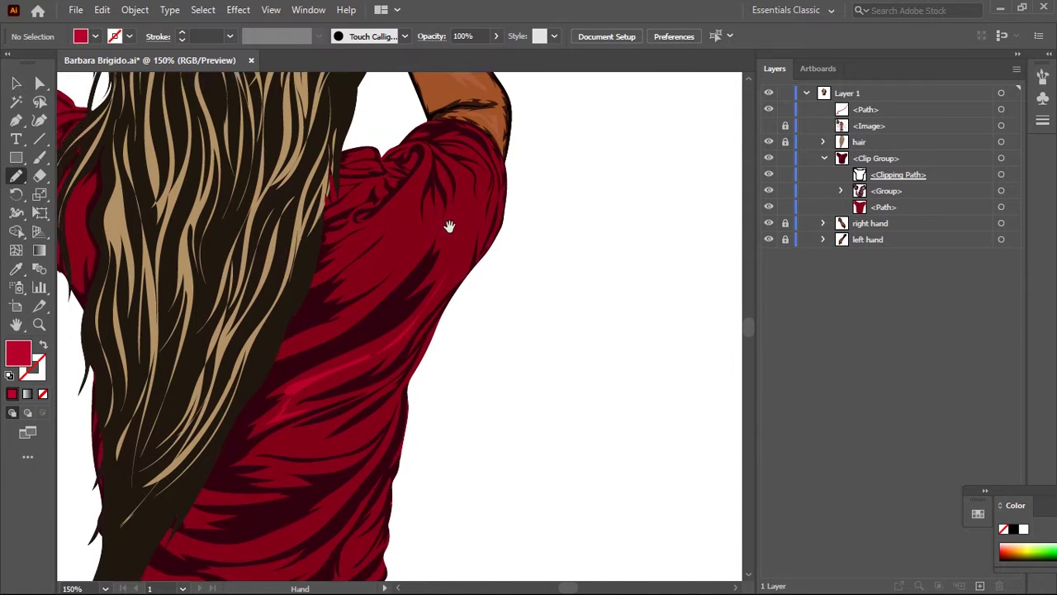
Draw lighter crimson highlight strokes across the back and near the shoulder
drag(448, 225, 429, 254)
drag(271, 366, 394, 238)
drag(307, 353, 368, 190)
drag(445, 272, 319, 337)
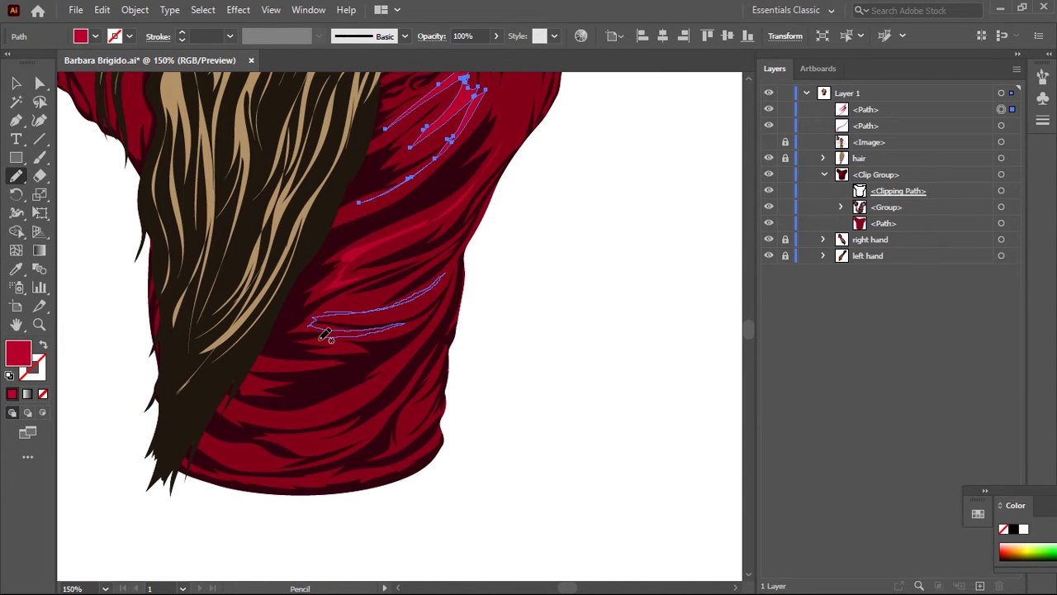
drag(424, 332, 258, 413)
scroll(305, 347, up, 2)
scroll(372, 289, up, 4)
Add crimson highlights on both sleeves and a long one across the back
drag(485, 241, 468, 355)
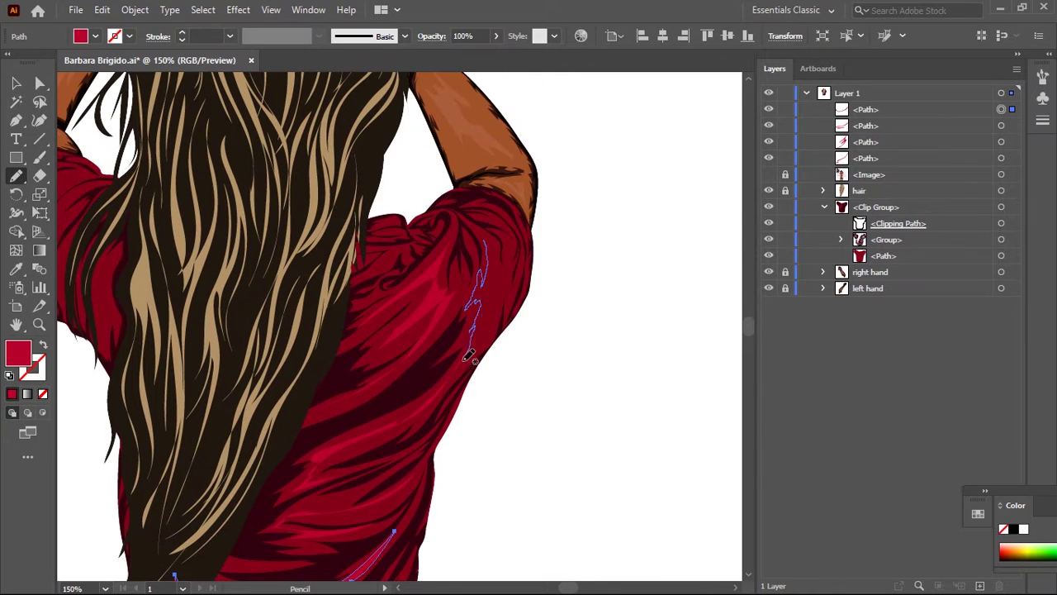
scroll(240, 237, up, 1)
scroll(240, 237, left, 4)
mouse_move(234, 269)
mouse_down()
mouse_move(240, 248)
mouse_move(263, 347)
mouse_up()
scroll(248, 272, down, 1)
drag(492, 504, 338, 374)
key(ctrl+minus)
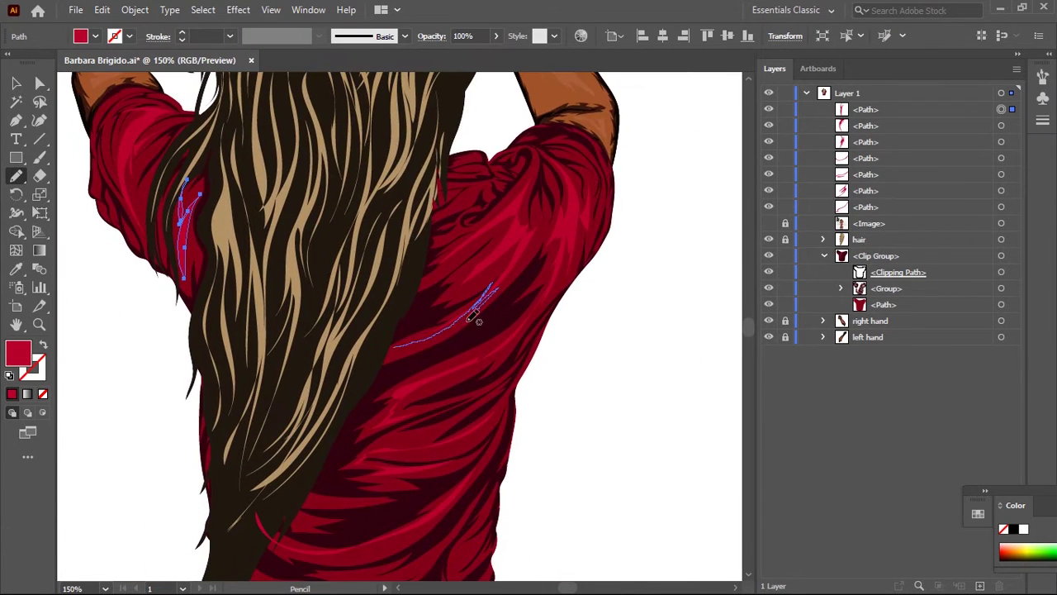
drag(495, 295, 389, 350)
Group all the new highlight strokes and clear the selection
key(ctrl+0)
key(ctrl+1)
key(ctrl+a)
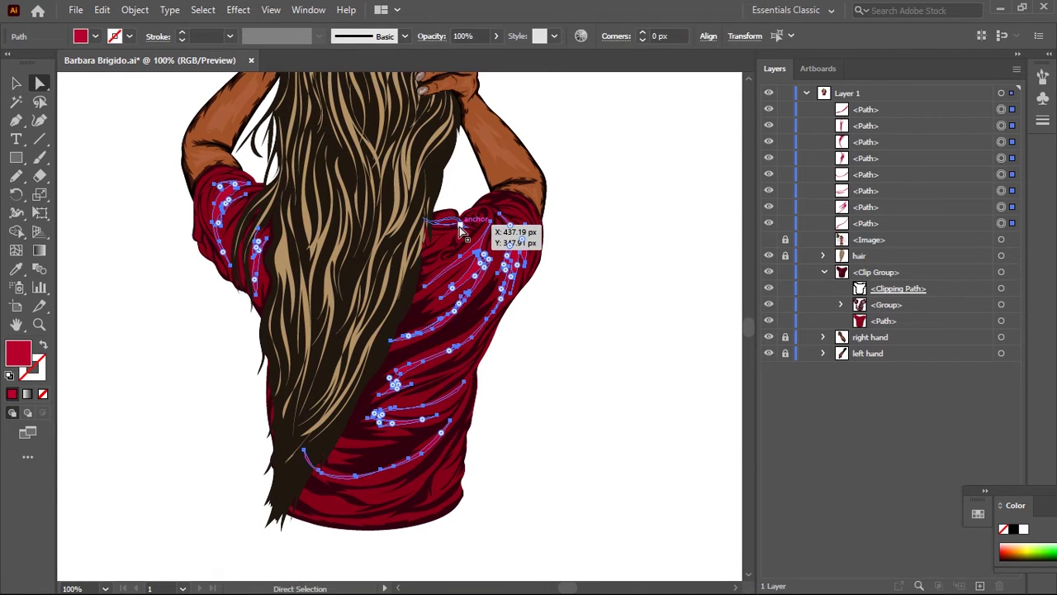
key(v)
key(ctrl+g)
click(647, 206)
key(n)
drag(413, 235, 466, 289)
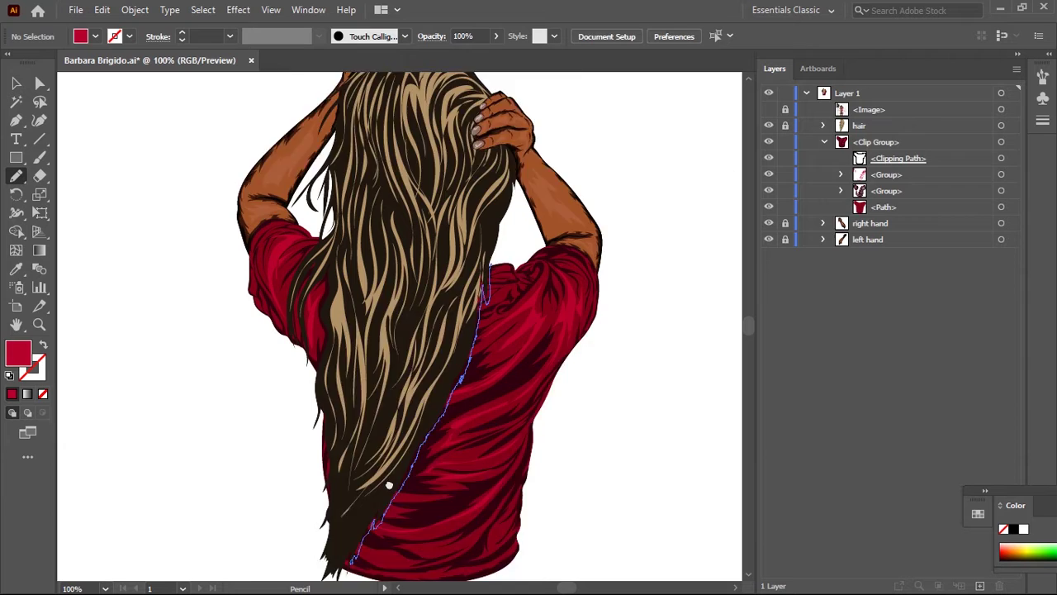
Draw a shadow shape along the hair's edge and fill it black
drag(389, 485, 353, 361)
scroll(353, 360, down, 3)
drag(331, 240, 382, 397)
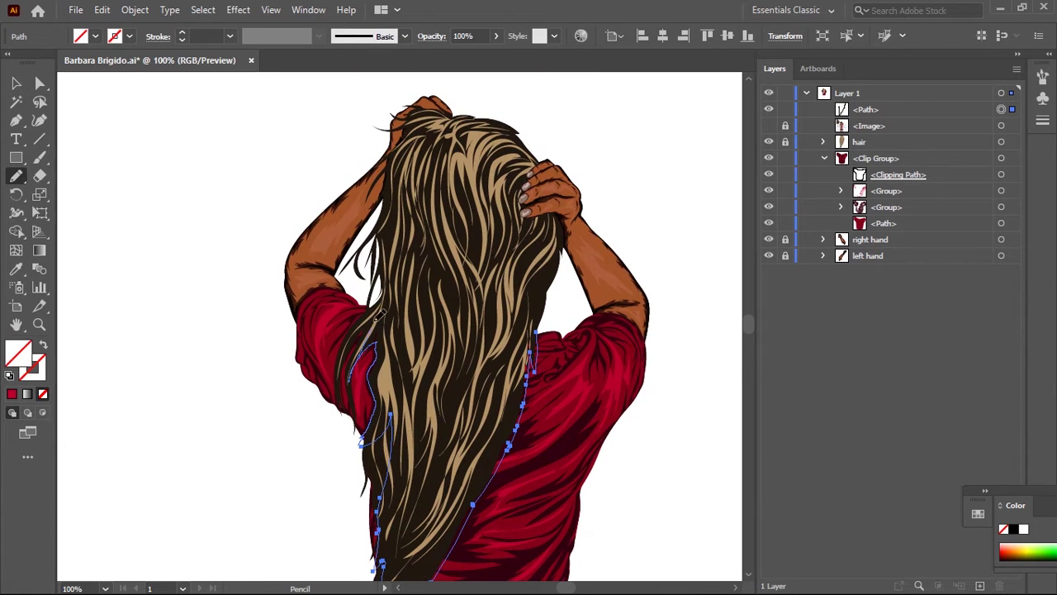
key(i)
click(546, 496)
double_click(18, 352)
click(831, 160)
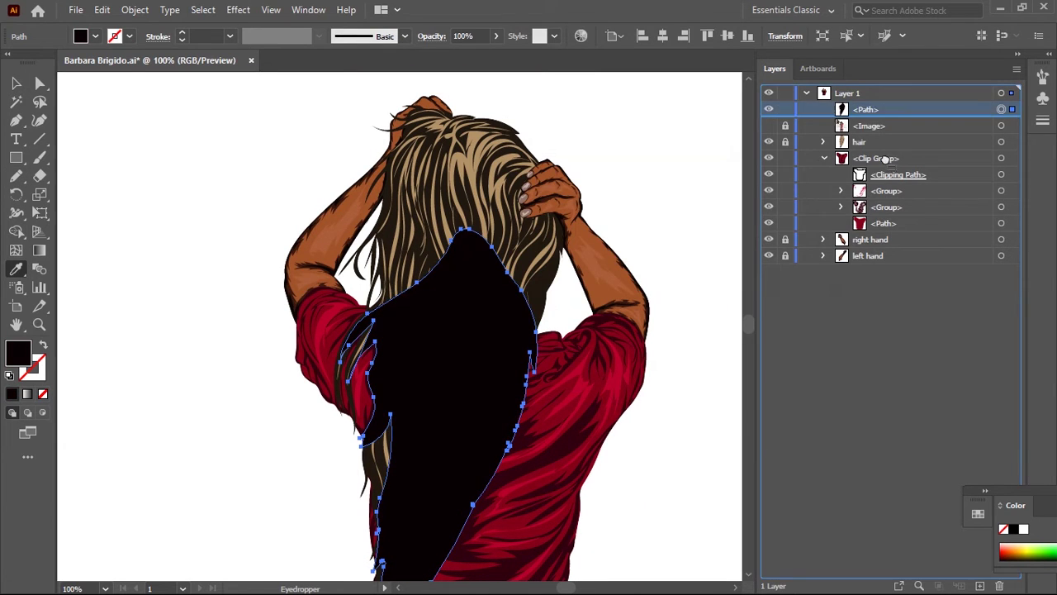
Move the black shadow shape below the hair in the Layers panel
mouse_move(866, 109)
mouse_down()
mouse_move(897, 213)
mouse_move(826, 136)
mouse_up()
click(822, 157)
key(v)
click(645, 158)
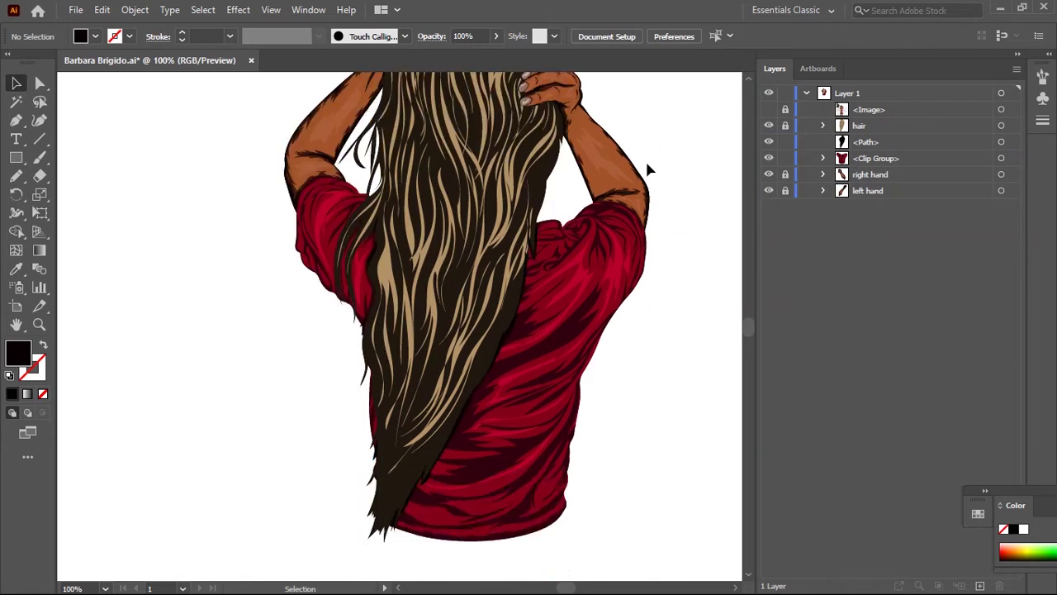
click(822, 125)
click(823, 125)
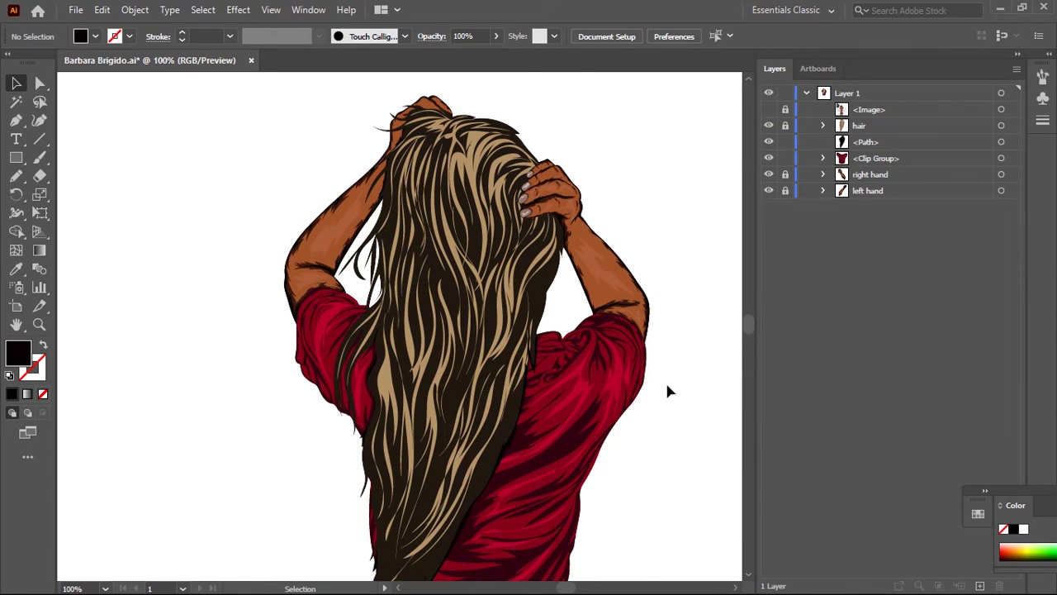
scroll(665, 380, down, 2)
key(ctrl+minus)
Rename the shirt's clip group to 'tshirt'
double_click(876, 158)
text(tshirt)
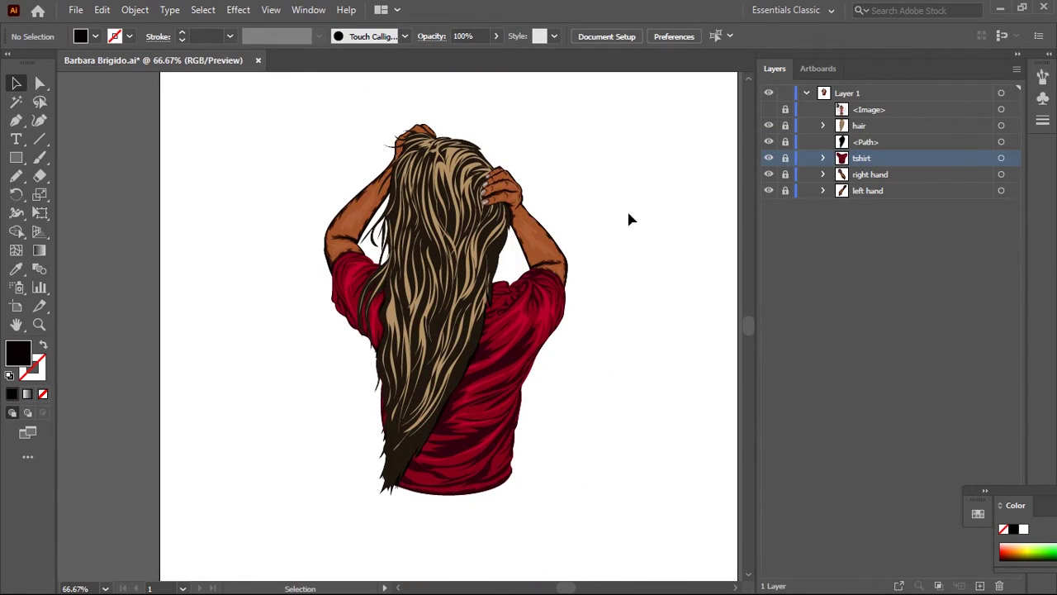
key(Return)
key(ctrl+plus)
key(ctrl+plus)
key(ctrl+plus)
scroll(410, 297, up, 2)
Trace the bikini bottom's outline as a closed freehand Pencil shape
key(n)
mouse_move(242, 202)
mouse_down()
mouse_move(298, 266)
mouse_move(369, 134)
mouse_move(155, 351)
mouse_move(335, 314)
mouse_move(477, 317)
mouse_up()
scroll(298, 266, down, 3)
scroll(302, 273, down, 3)
scroll(237, 118, down, 3)
scroll(302, 147, down, 3)
scroll(413, 248, up, 3)
scroll(401, 247, up, 3)
scroll(217, 366, up, 3)
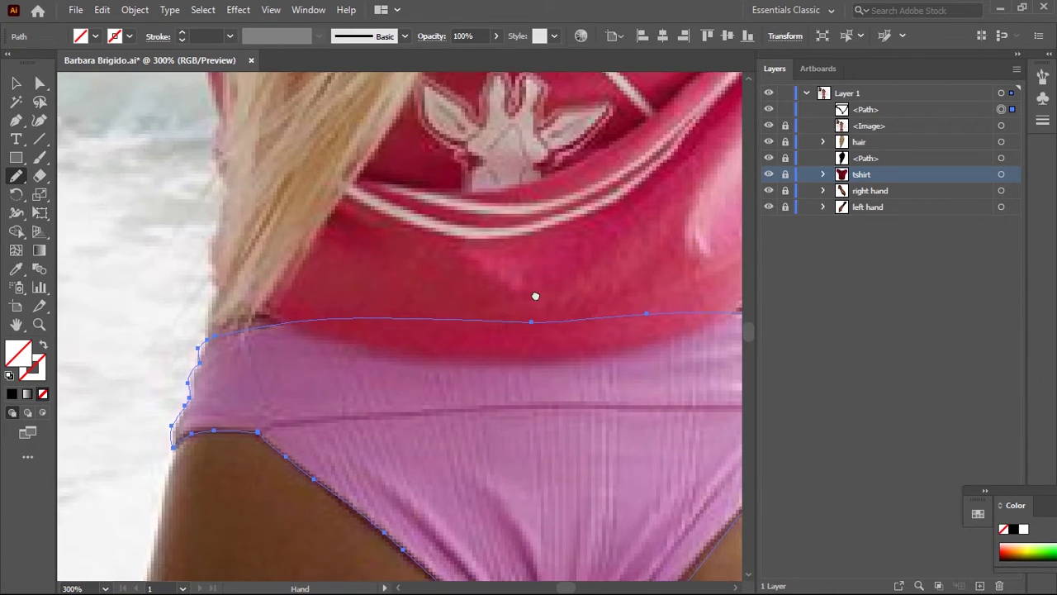
Fill the briefs shape with pink sampled from the photo, toggling the photo to check
key(i)
click(378, 309)
scroll(377, 309, down, 3)
click(769, 126)
scroll(413, 289, up, 2)
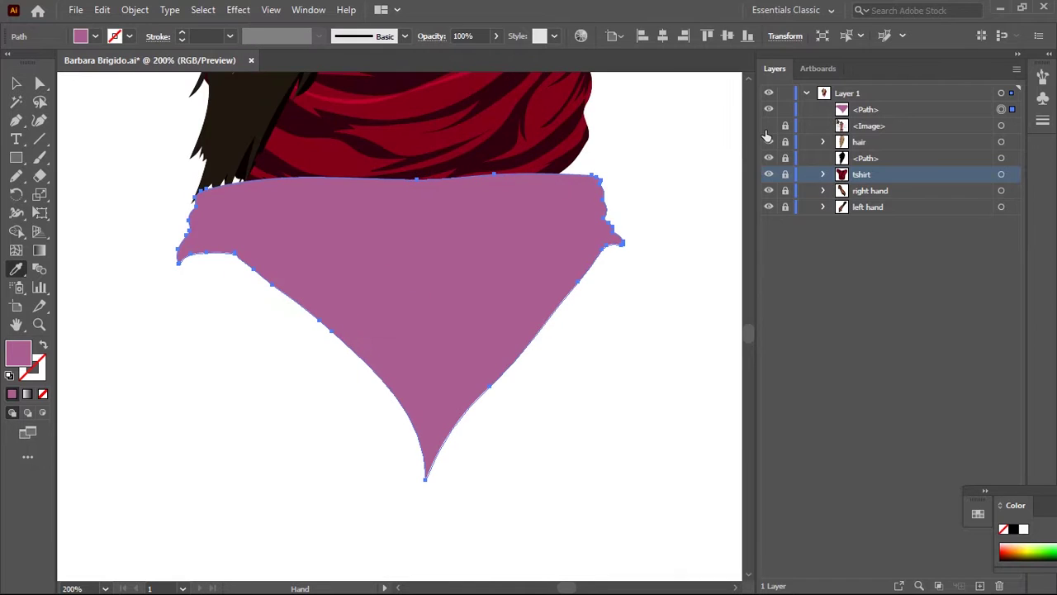
key(n)
click(769, 109)
scroll(450, 283, up, 2)
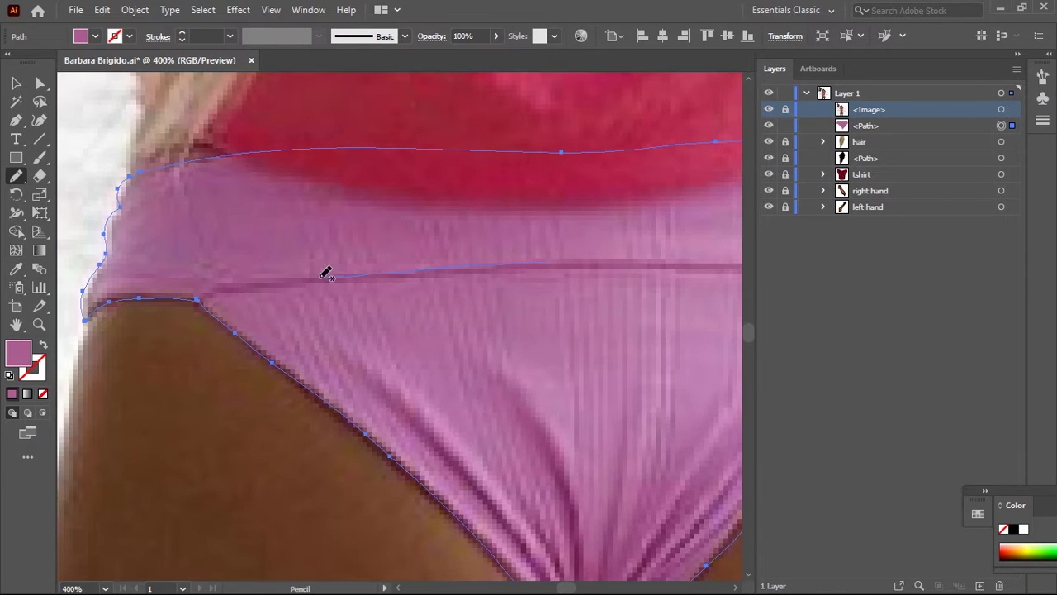
Trace the waistband seam lines across the top of the bikini bottom
drag(325, 273, 342, 250)
drag(549, 246, 526, 259)
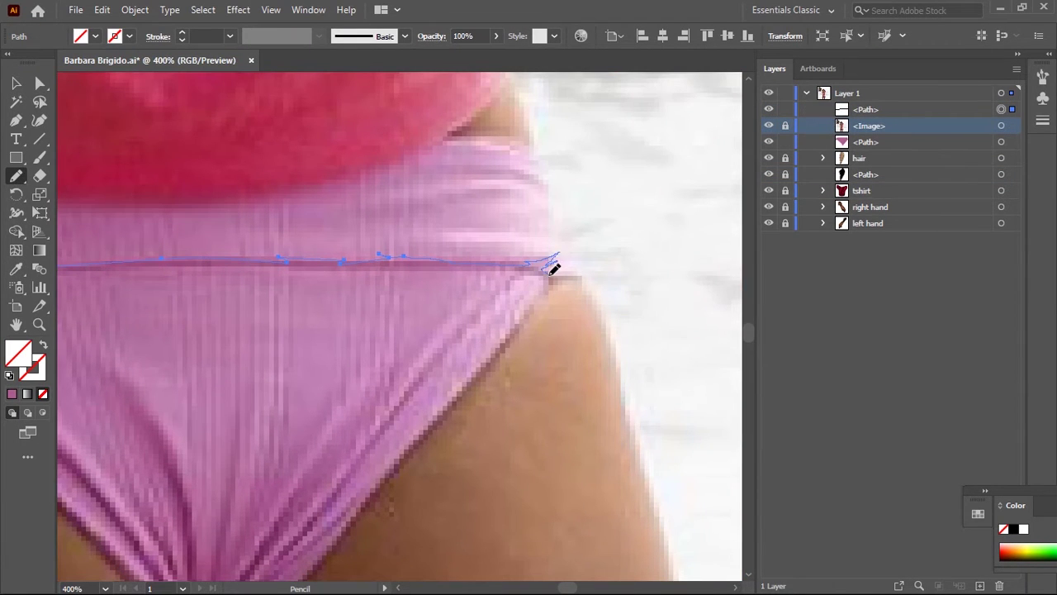
scroll(603, 253, left, 5)
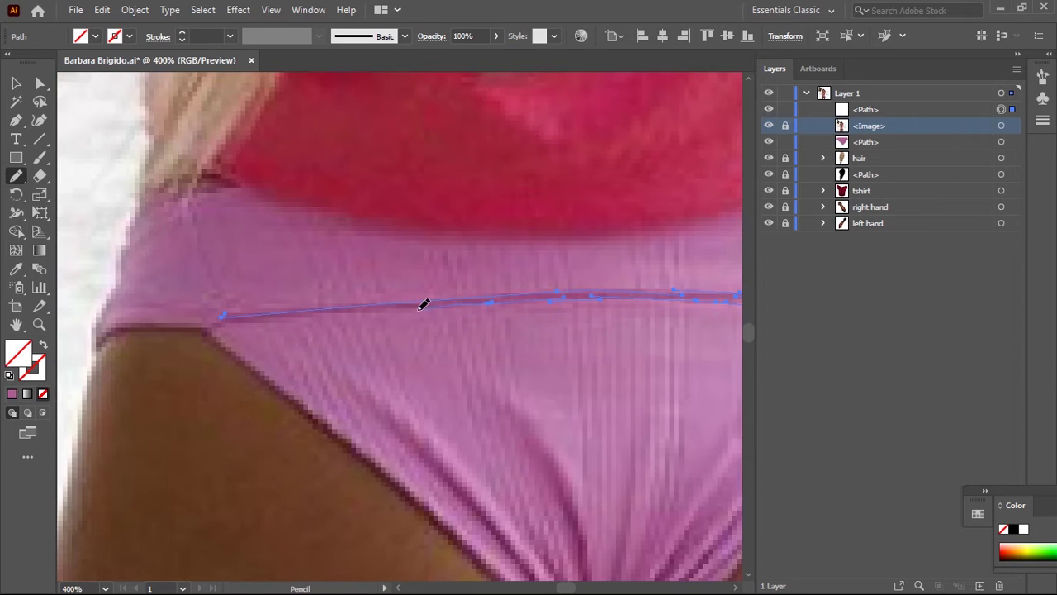
scroll(263, 284, down, 5)
scroll(262, 284, up, 5)
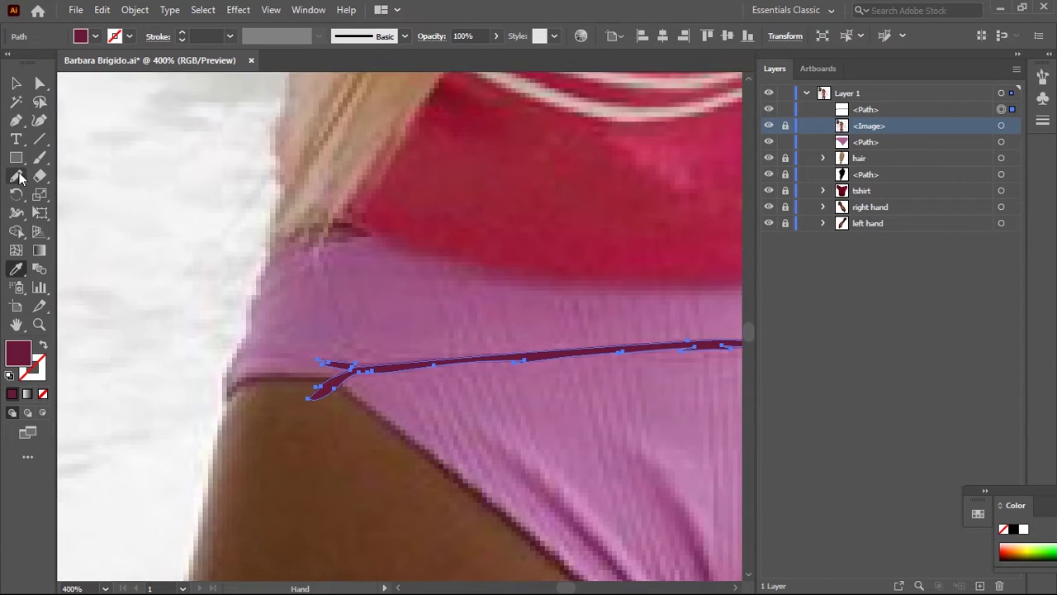
Draw dark maroon fold shapes at the left side, hip, top edge and right top
drag(258, 284, 380, 228)
drag(299, 238, 193, 358)
drag(258, 289, 364, 304)
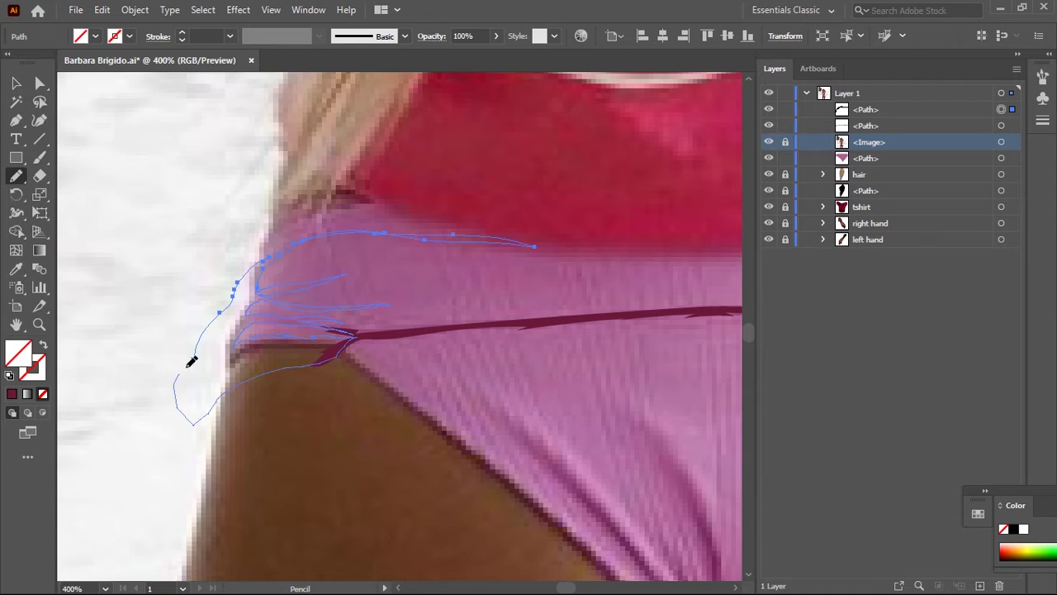
drag(192, 361, 219, 330)
scroll(366, 241, up, 1)
drag(172, 301, 166, 309)
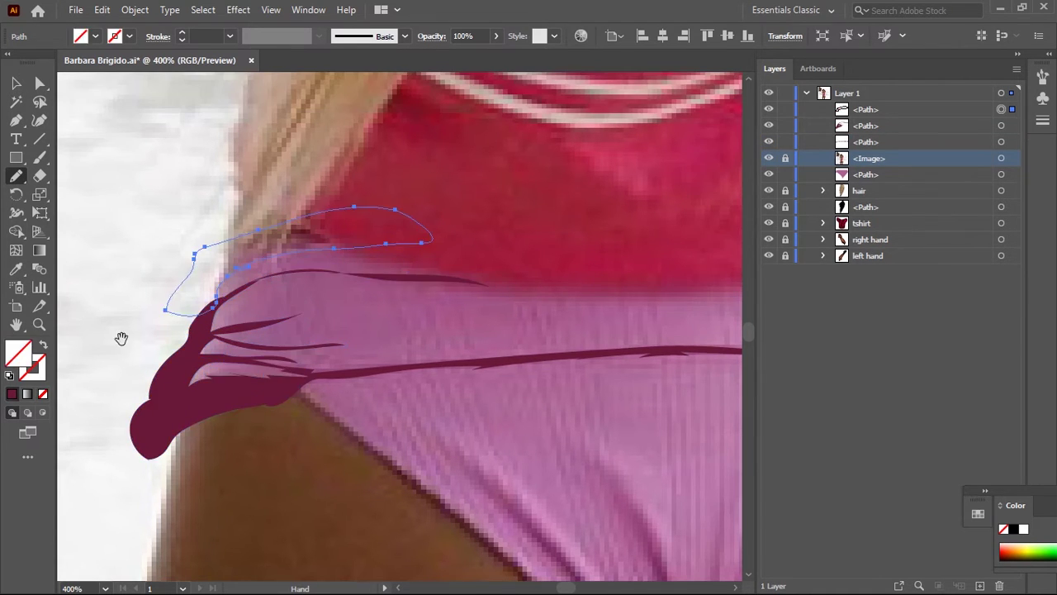
scroll(361, 220, down, 3)
drag(559, 289, 111, 288)
scroll(246, 277, right, 5)
drag(512, 295, 463, 276)
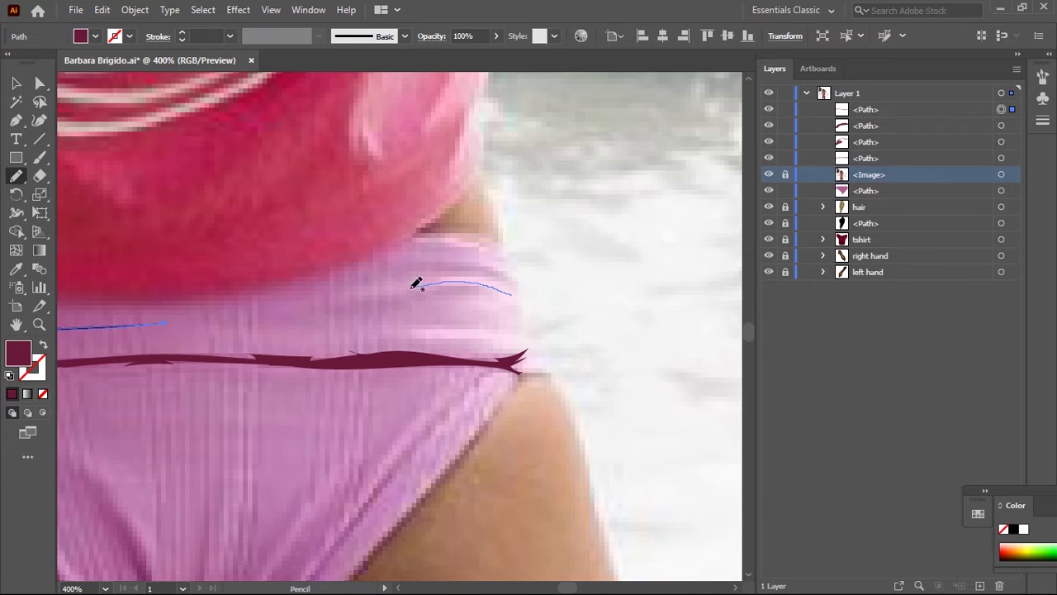
drag(404, 297, 397, 305)
scroll(83, 354, up, 1)
drag(62, 293, 430, 286)
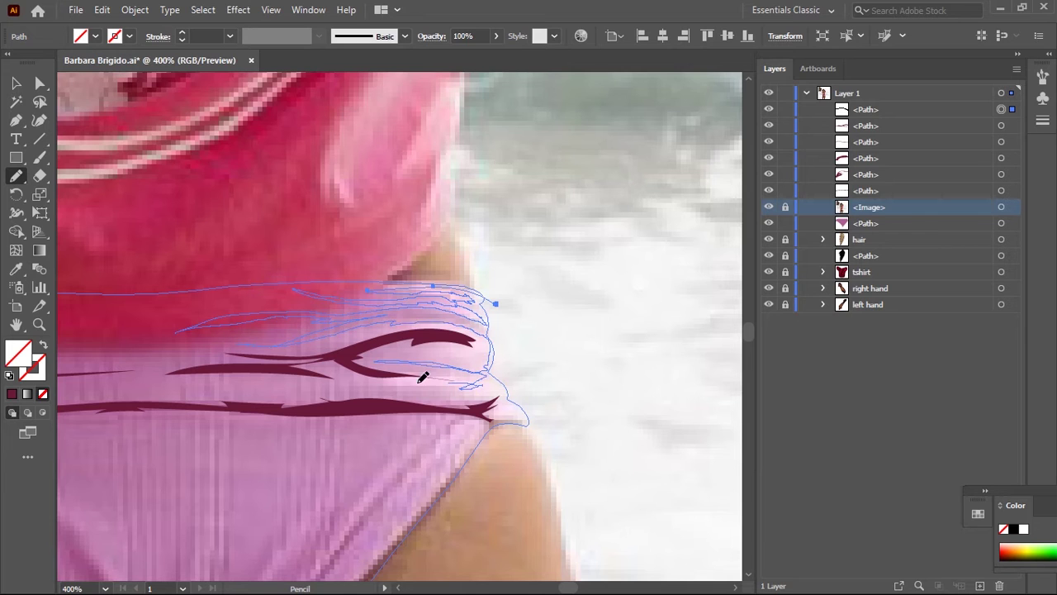
Trace dark shapes along the bikini's lower edge, bottom point and left edge
mouse_move(467, 453)
mouse_down()
mouse_move(523, 259)
mouse_move(221, 483)
mouse_up()
scroll(502, 286, down, 10)
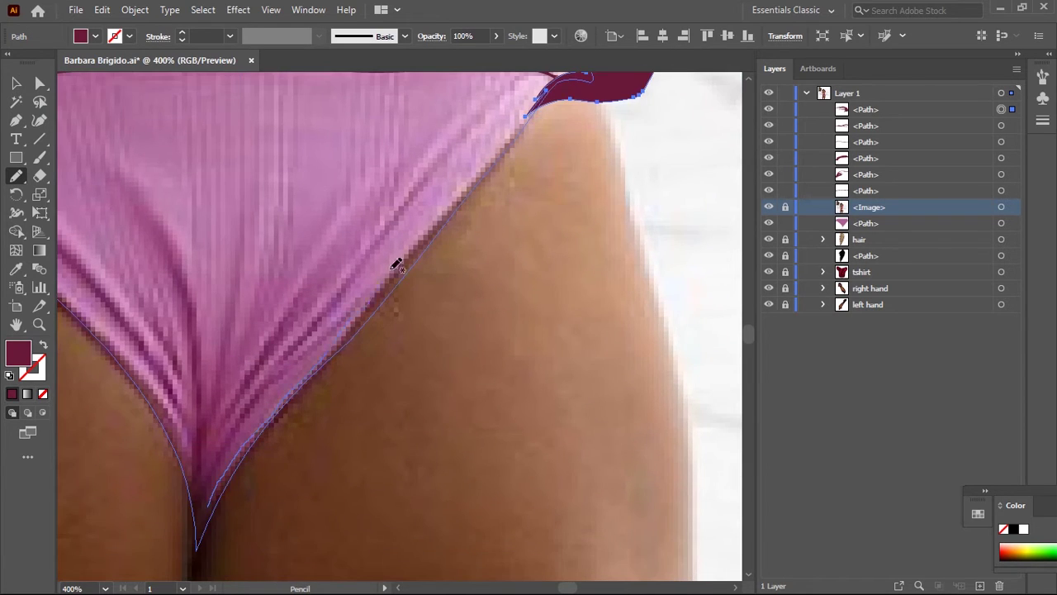
drag(387, 281, 231, 398)
mouse_move(325, 295)
mouse_down()
mouse_move(201, 396)
mouse_move(206, 363)
mouse_up()
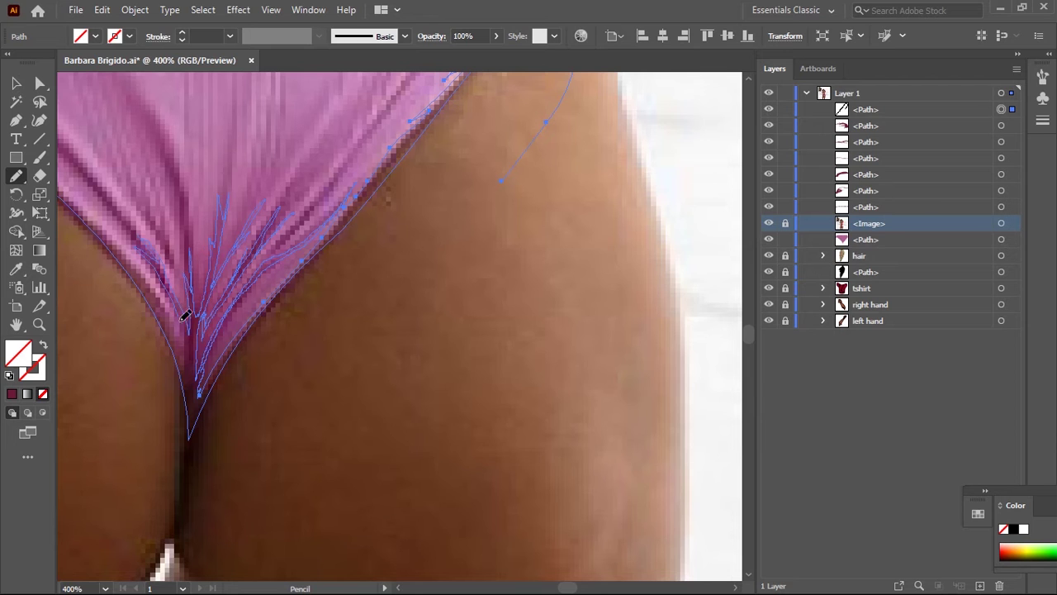
drag(116, 252, 504, 178)
scroll(437, 272, up, 5)
mouse_move(495, 488)
mouse_down()
mouse_move(217, 218)
mouse_move(500, 491)
mouse_up()
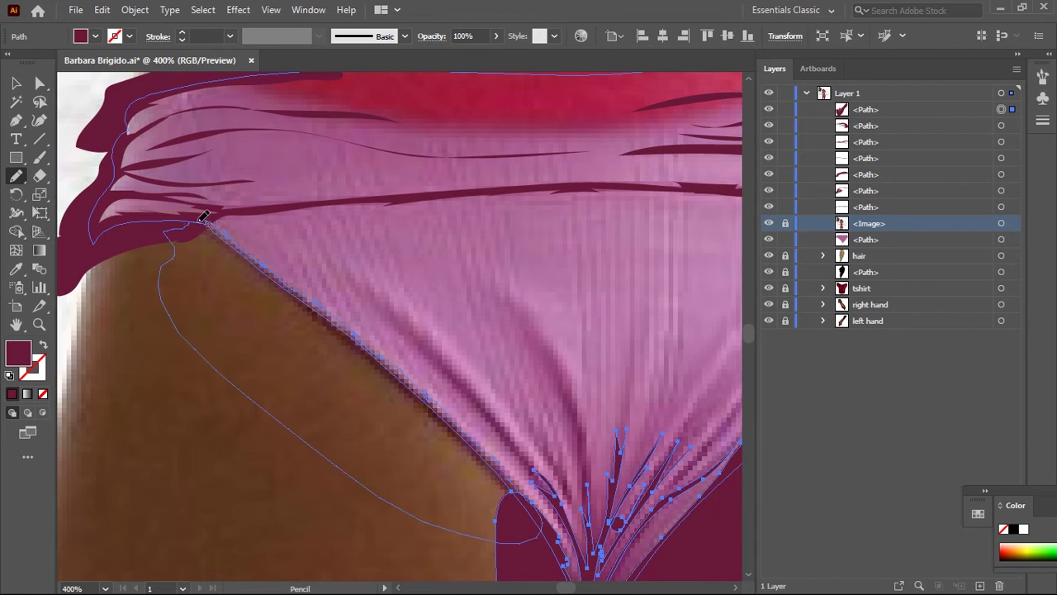
drag(473, 355, 337, 256)
Draw dark leaf-shaped folds and thin crease strokes inside the bikini
drag(450, 339, 330, 161)
mouse_move(499, 178)
mouse_down()
mouse_move(504, 365)
mouse_move(648, 156)
mouse_up()
scroll(250, 163, left, 1)
drag(182, 147, 333, 234)
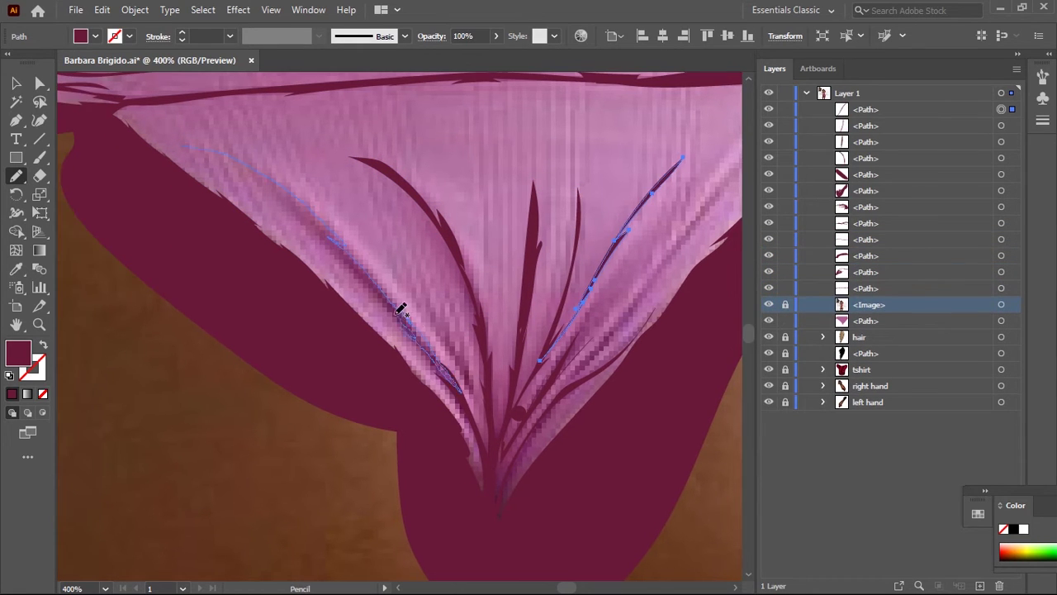
scroll(230, 154, right, 2)
drag(256, 205, 363, 320)
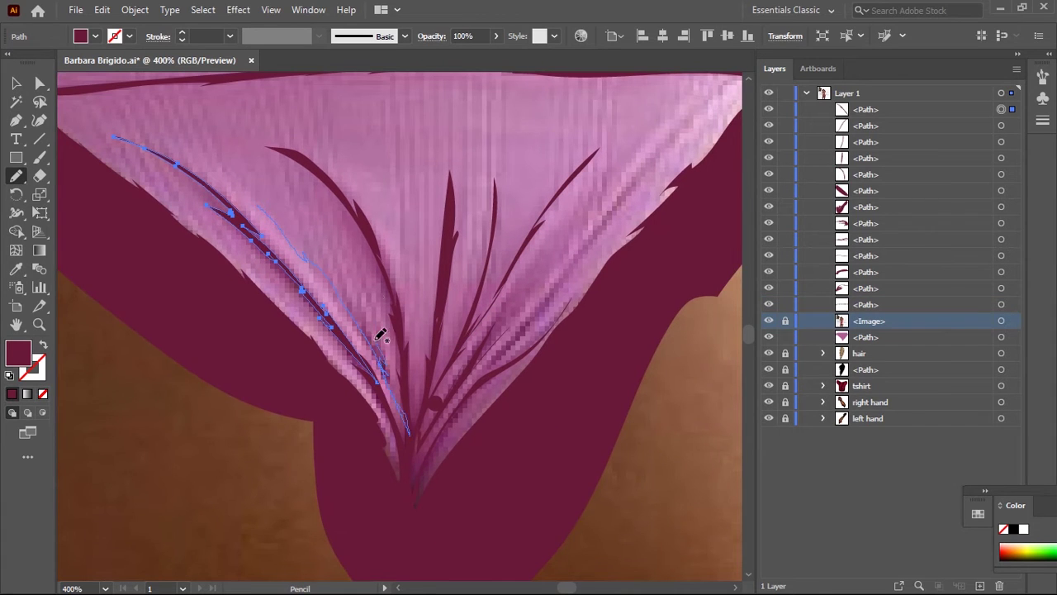
drag(298, 239, 301, 247)
scroll(129, 361, up, 1)
scroll(130, 361, right, 2)
Add long crease strokes on the left and right sides, then hide the reference photo
drag(611, 141, 434, 361)
drag(569, 176, 533, 156)
scroll(392, 299, up, 1)
scroll(392, 299, right, 2)
scroll(533, 156, up, 1)
scroll(533, 156, right, 2)
mouse_move(308, 308)
mouse_down()
mouse_move(446, 188)
mouse_move(455, 201)
mouse_up()
scroll(455, 200, up, 3)
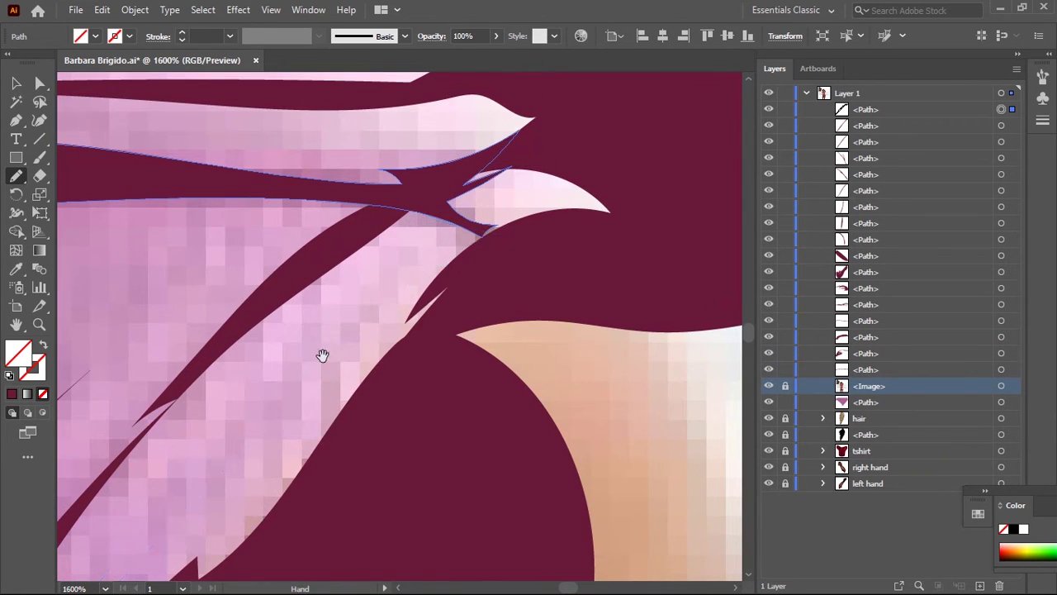
scroll(351, 329, down, 5)
scroll(389, 228, up, 3)
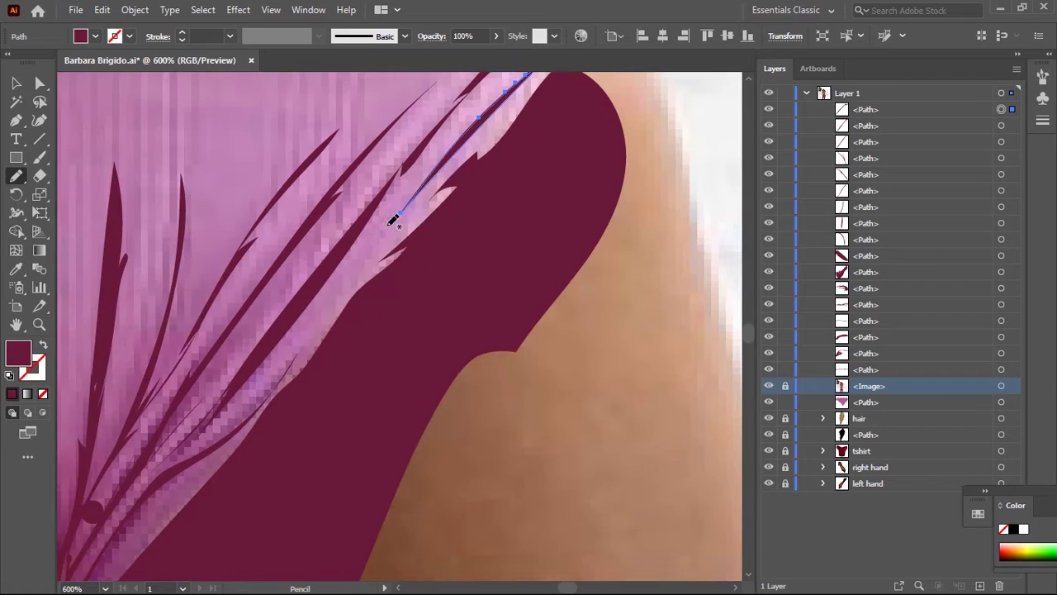
drag(421, 185, 423, 183)
scroll(288, 405, down, 2)
scroll(479, 298, up, 1)
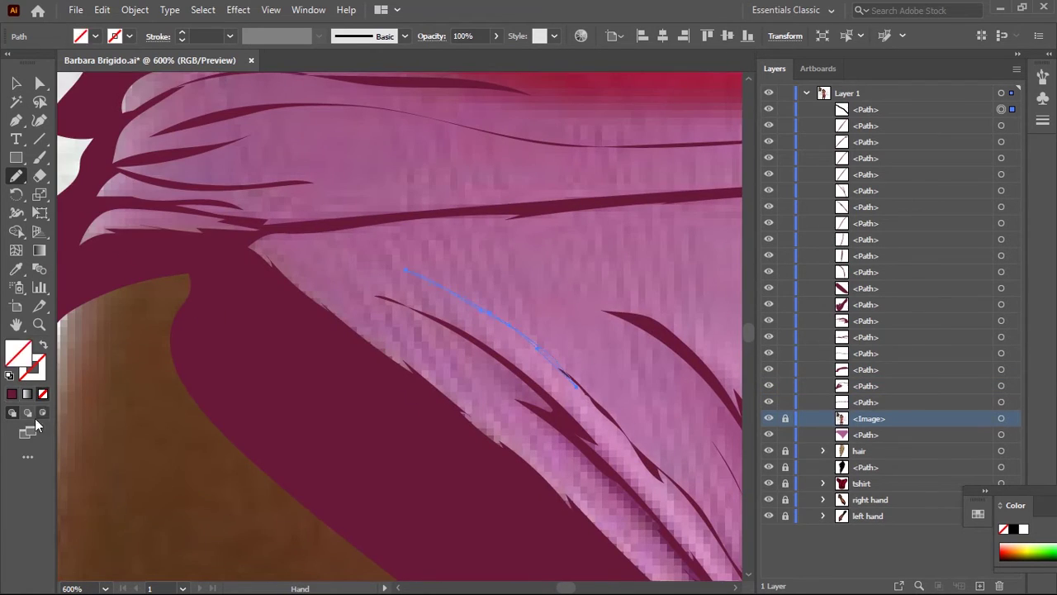
scroll(337, 344, down, 3)
click(768, 418)
key(ctrl+equal)
Group all matching dark fold shapes and clip them inside the pink bikini shape
key(v)
click(659, 439)
click(202, 9)
click(478, 209)
key(ctrl+g)
mouse_move(866, 158)
mouse_down()
mouse_move(880, 134)
mouse_move(876, 166)
mouse_up()
key(ctrl+7)
Deselect and position the clipped bikini group behind the shirt
key(ctrl+shift+a)
key(ctrl+minus)
key(p)
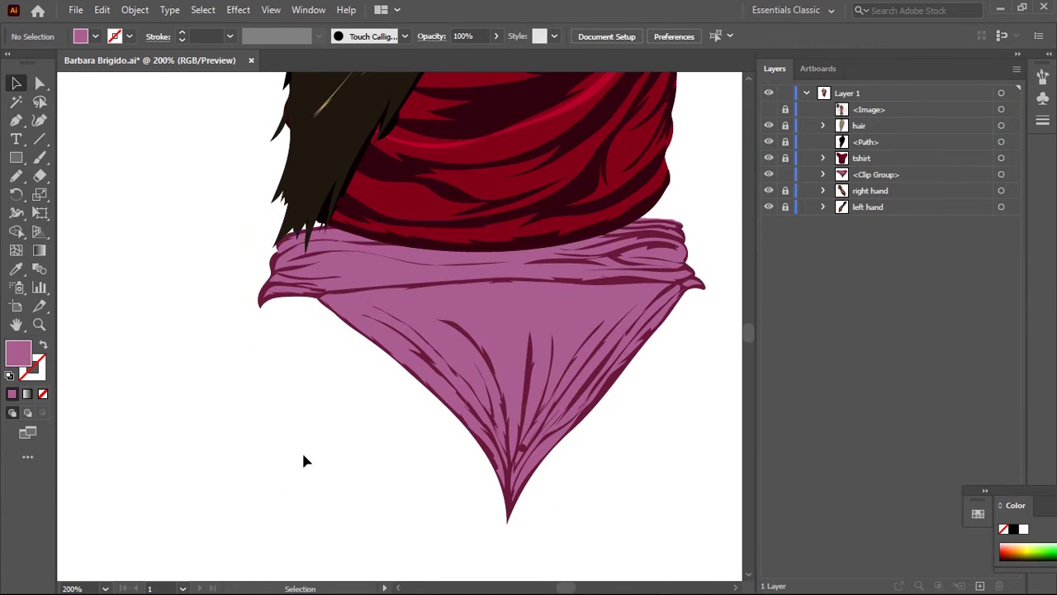
key(ctrl+equal)
key(ctrl+equal)
key(v)
Recolour the bikini base to the darker maroon fill
click(445, 406)
key(i)
click(265, 331)
key(ctrl+shift+a)
click(822, 174)
double_click(18, 352)
click(833, 161)
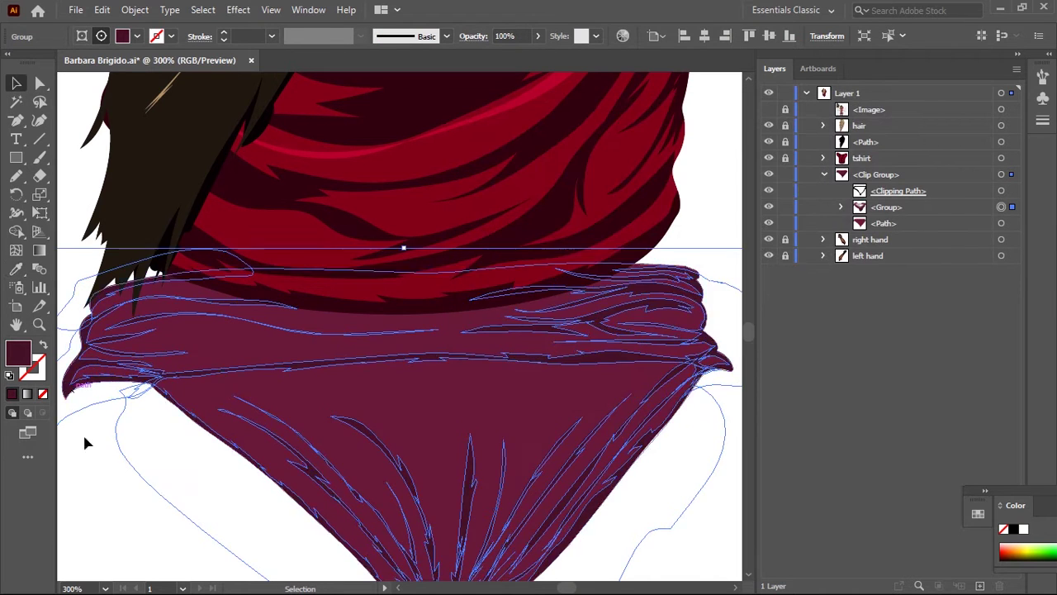
key(ctrl+shift+a)
key(ctrl+0)
Draw lighter pink highlight strokes along the waistband and the bikini's left side
key(ctrl+equal)
key(ctrl+equal)
key(ctrl+equal)
key(n)
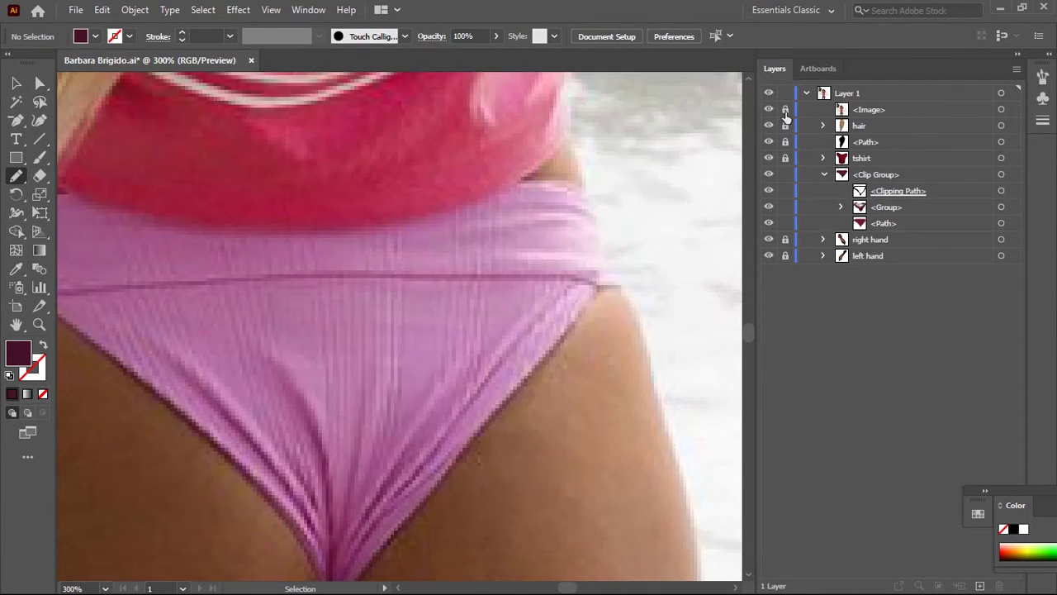
drag(394, 238, 458, 239)
double_click(18, 353)
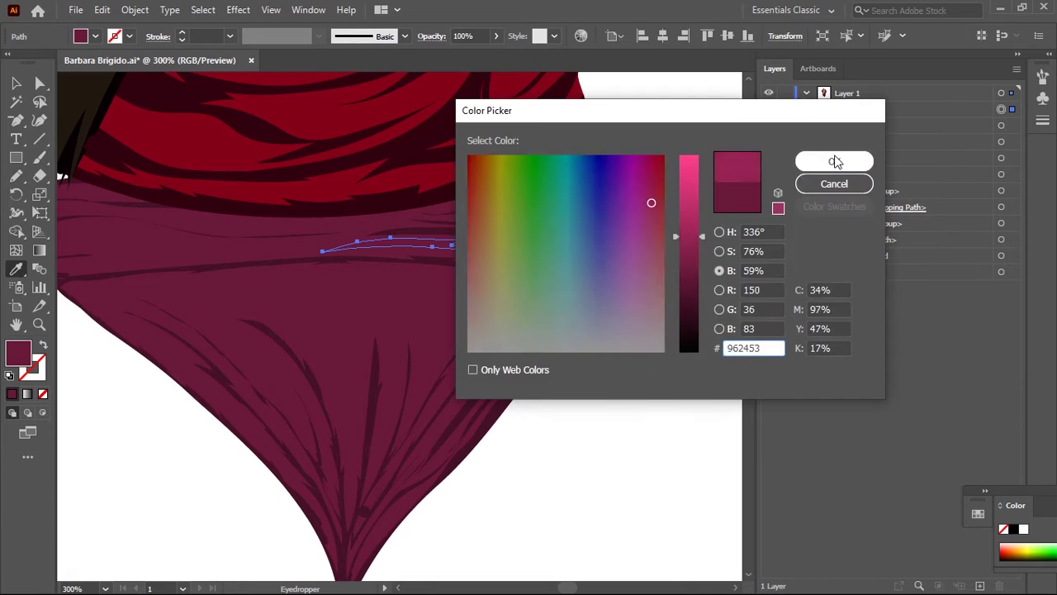
click(806, 160)
drag(137, 171, 295, 251)
mouse_move(240, 303)
mouse_down()
mouse_move(378, 306)
mouse_move(289, 270)
mouse_up()
drag(140, 322, 476, 312)
drag(436, 354, 370, 217)
mouse_move(144, 235)
mouse_down()
mouse_move(356, 401)
mouse_move(372, 436)
mouse_up()
drag(194, 234, 350, 327)
drag(212, 229, 76, 222)
Add pink highlights along the right edge and across the waistband
mouse_move(368, 357)
mouse_down()
mouse_move(450, 254)
mouse_move(460, 212)
mouse_up()
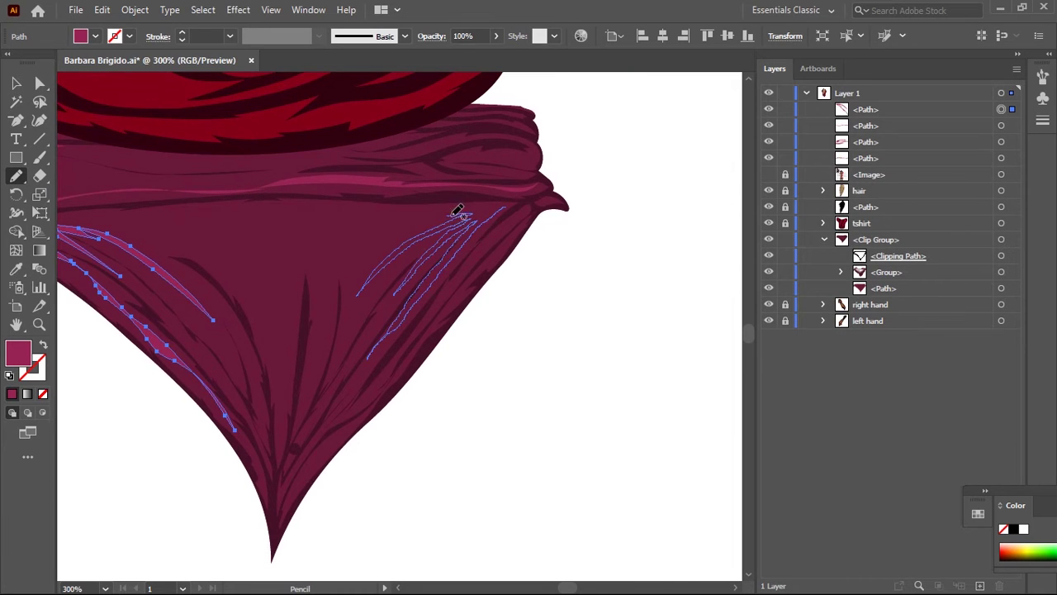
scroll(432, 224, left, 5)
scroll(432, 224, up, 2)
drag(334, 269, 578, 262)
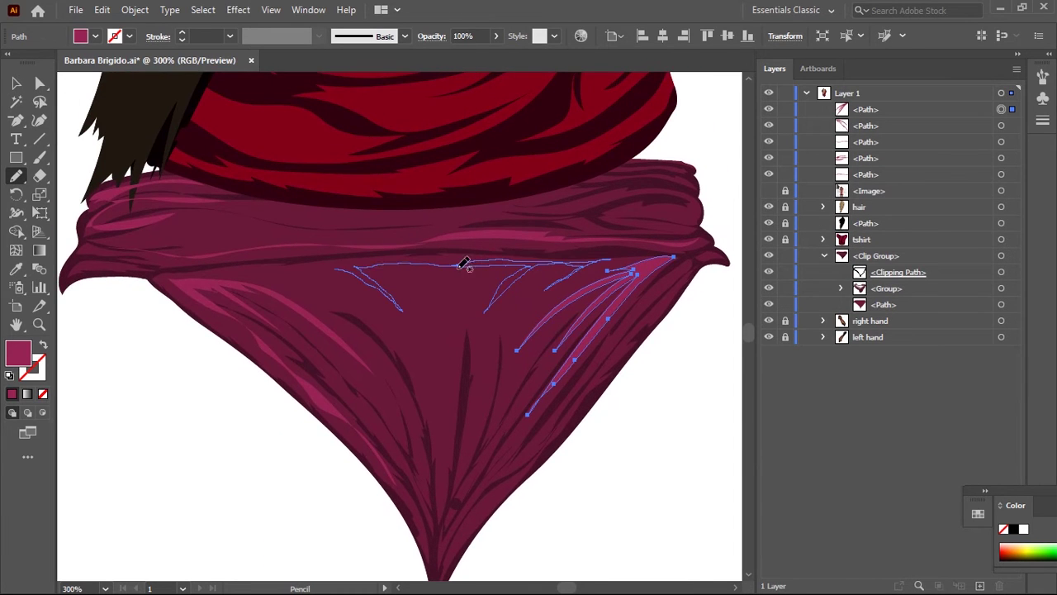
drag(272, 270, 248, 273)
scroll(129, 433, down, 4)
scroll(168, 307, up, 4)
mouse_move(166, 311)
mouse_down()
mouse_move(269, 281)
mouse_move(250, 287)
mouse_up()
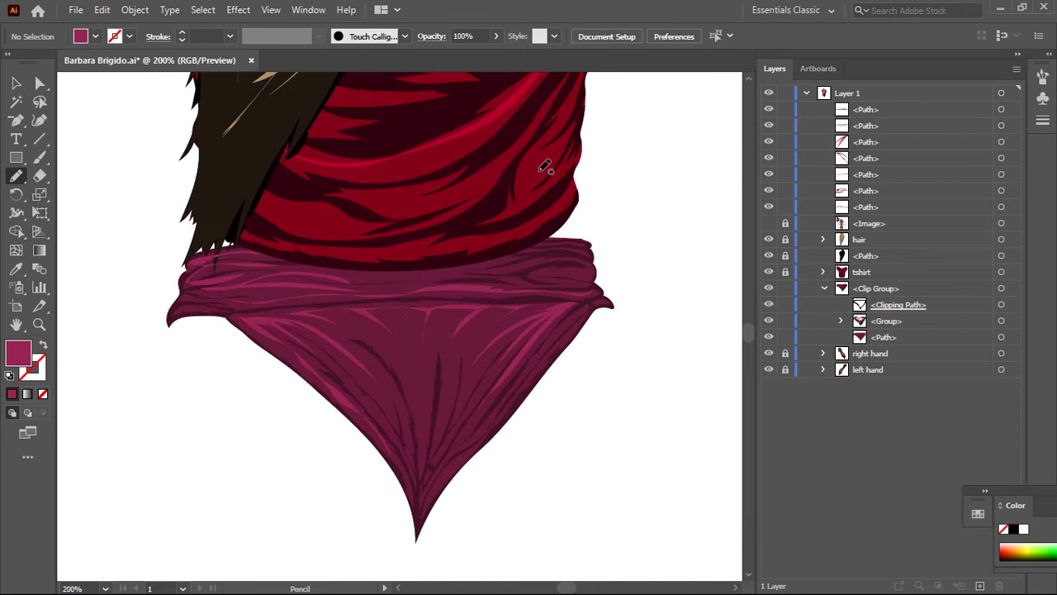
Group the pink highlight strokes and move them into the clipped bikini group
key(v)
click(488, 311)
key(ctrl+g)
drag(867, 109, 888, 209)
key(b)
key(ctrl+shift+a)
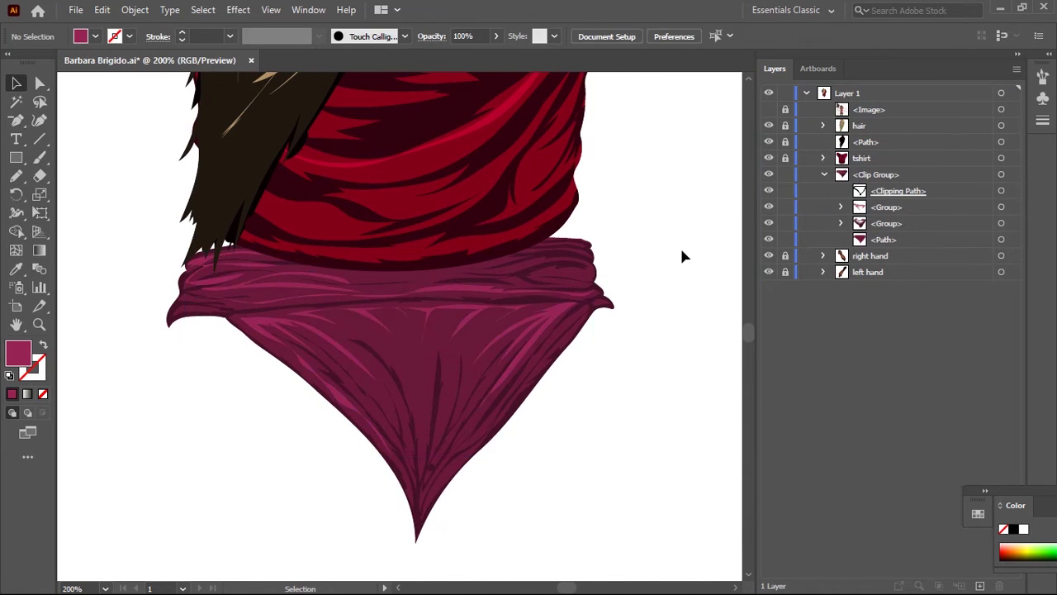
At 800% zoom, outline the bikini from its left edge around the tip and up the right edge
key(ctrl+plus)
key(ctrl+plus)
scroll(446, 198, up, 2)
drag(159, 203, 208, 225)
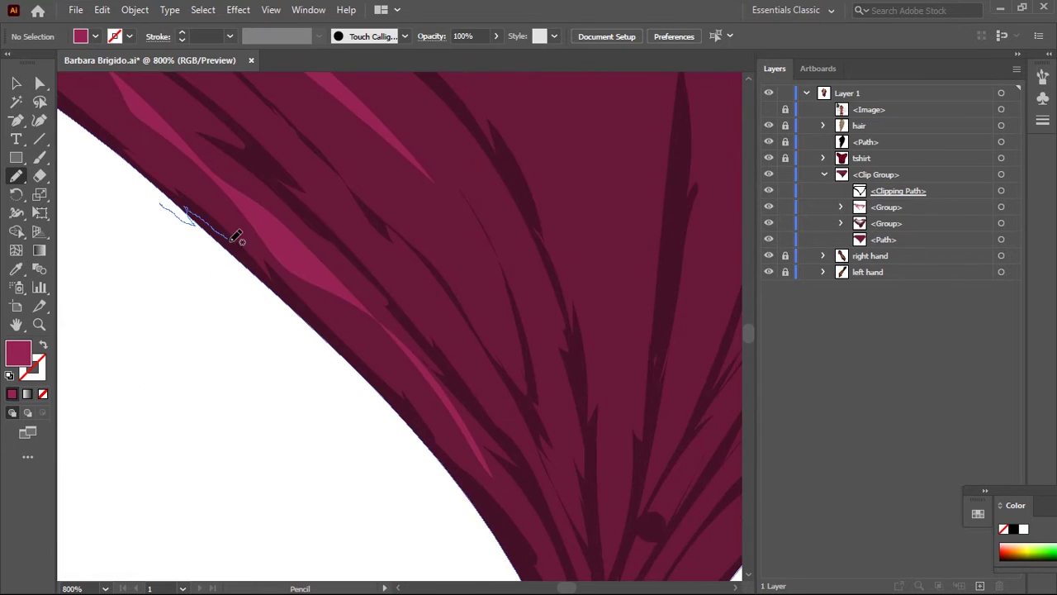
drag(468, 447, 385, 320)
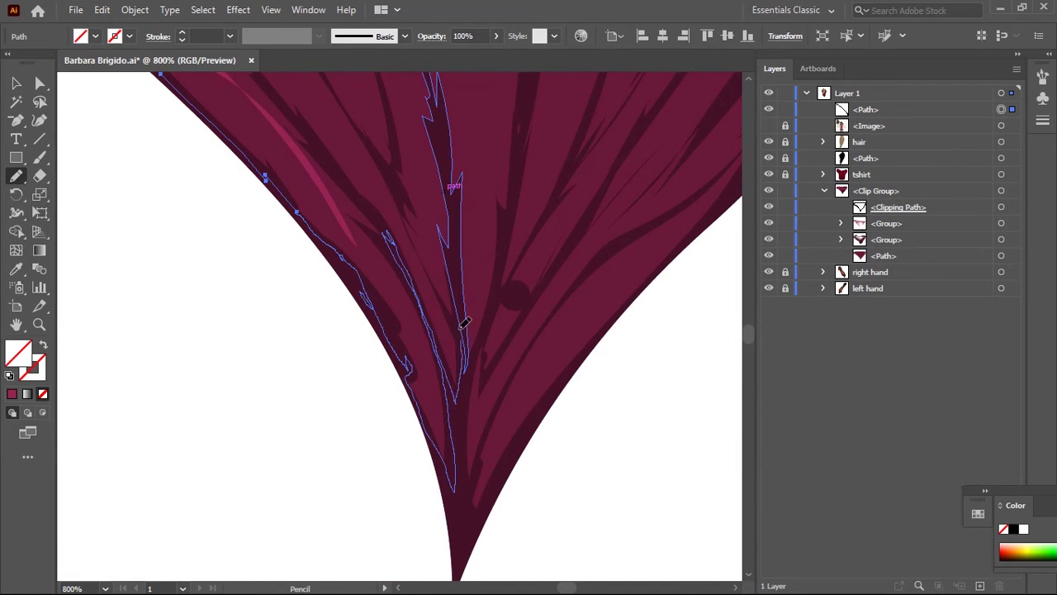
drag(465, 351, 375, 413)
drag(388, 554, 333, 332)
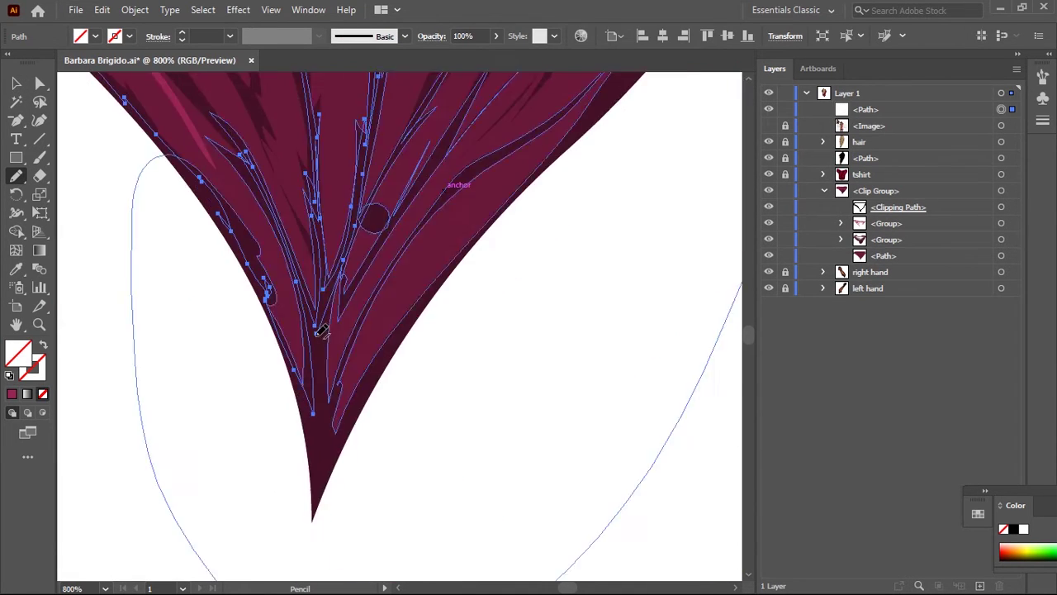
drag(440, 282, 230, 386)
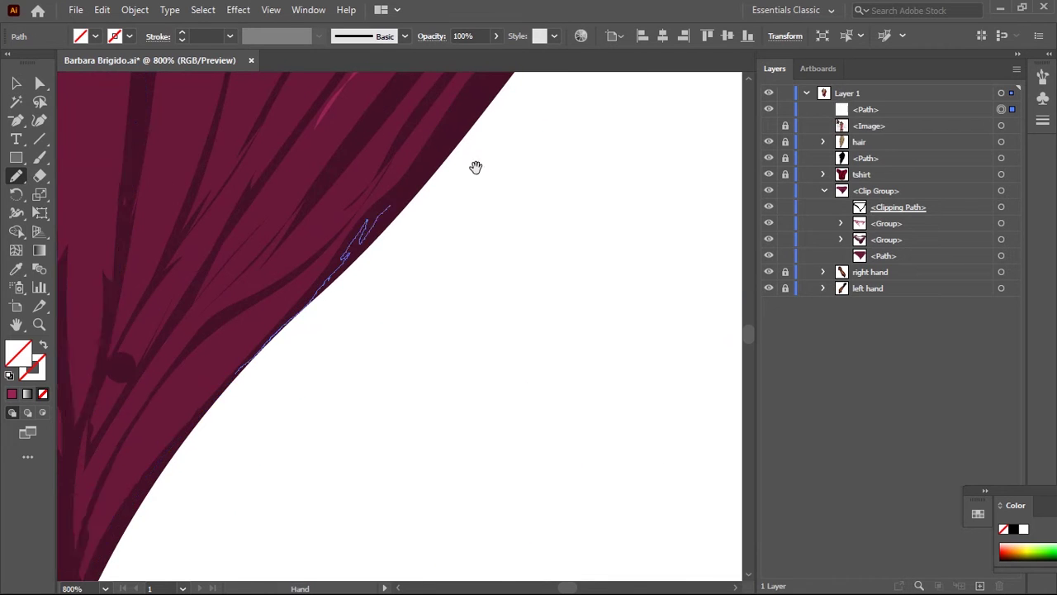
mouse_move(415, 199)
mouse_down()
mouse_move(266, 371)
mouse_move(315, 291)
mouse_up()
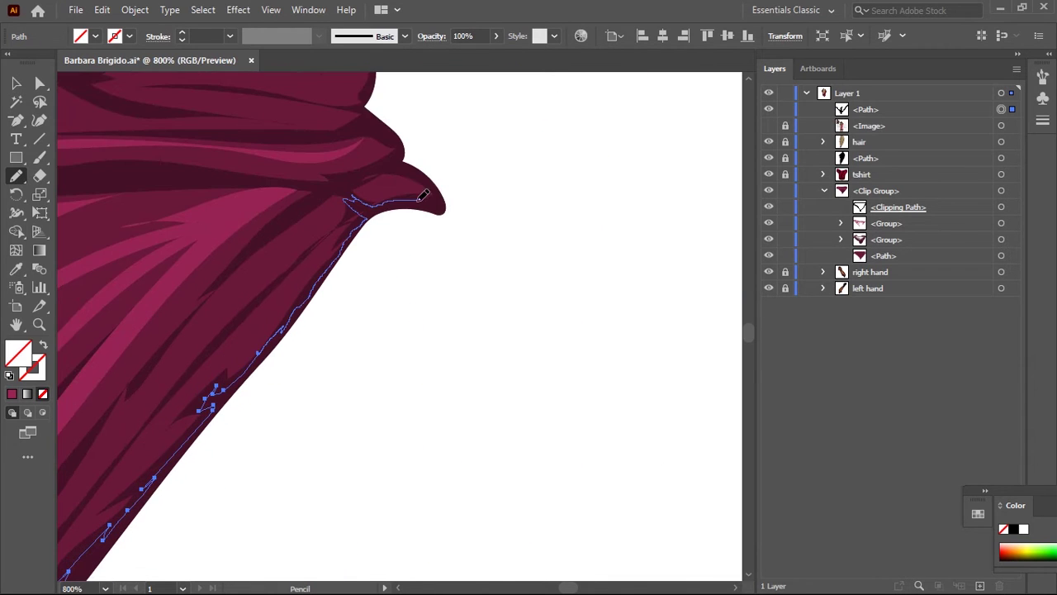
Continue the outline around the right hip and waistband, then close the shape
mouse_move(491, 418)
mouse_down()
mouse_move(632, 156)
mouse_move(507, 272)
mouse_move(486, 446)
mouse_move(304, 299)
mouse_move(477, 330)
mouse_up()
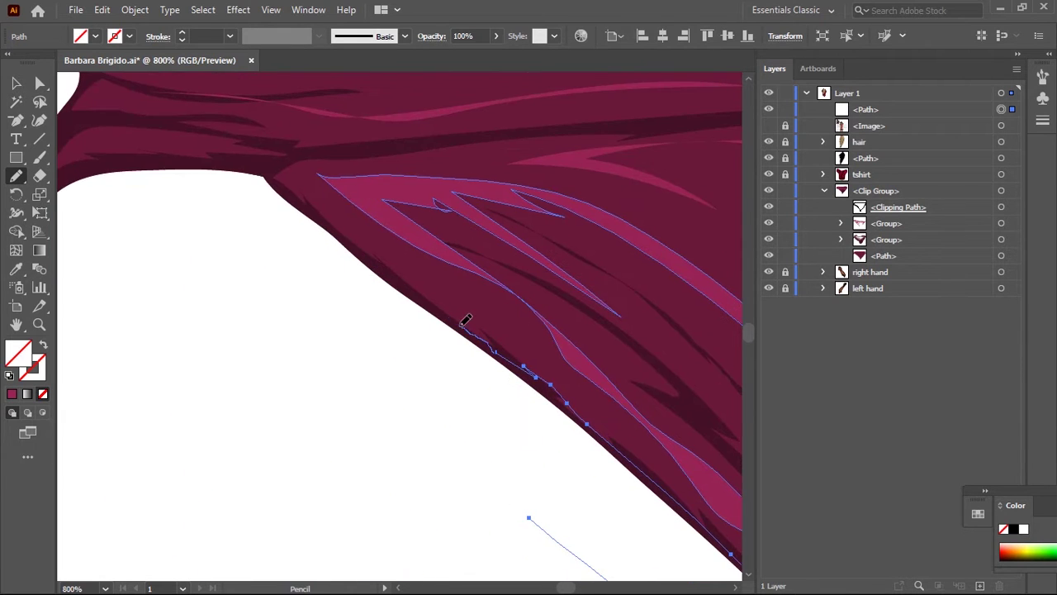
drag(329, 216, 429, 255)
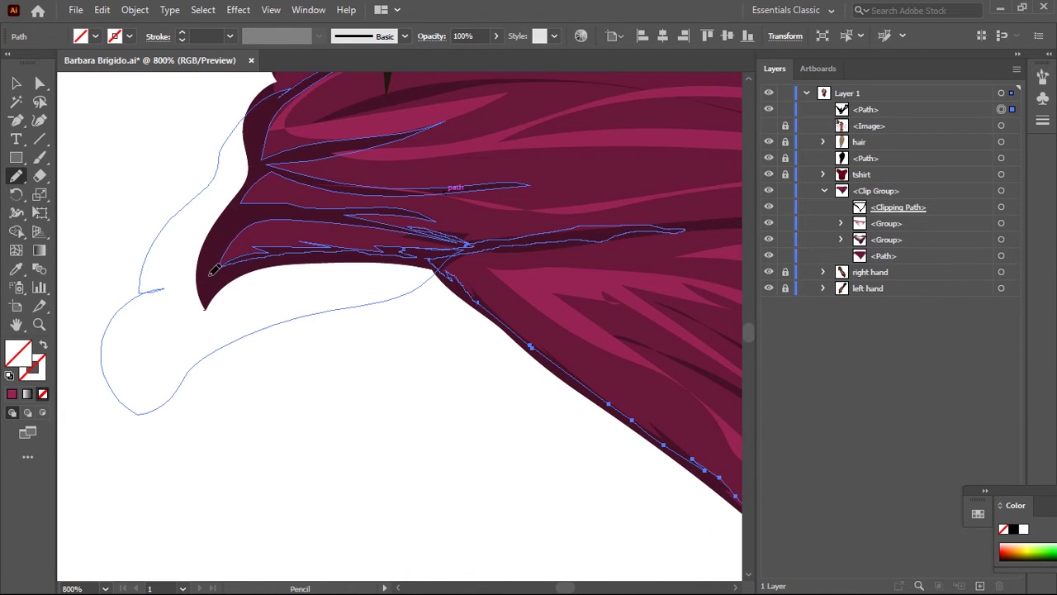
mouse_move(284, 152)
mouse_down()
mouse_move(272, 240)
mouse_move(429, 206)
mouse_move(355, 284)
mouse_move(507, 309)
mouse_up()
mouse_move(389, 292)
mouse_down()
mouse_move(519, 304)
mouse_move(288, 385)
mouse_move(286, 416)
mouse_up()
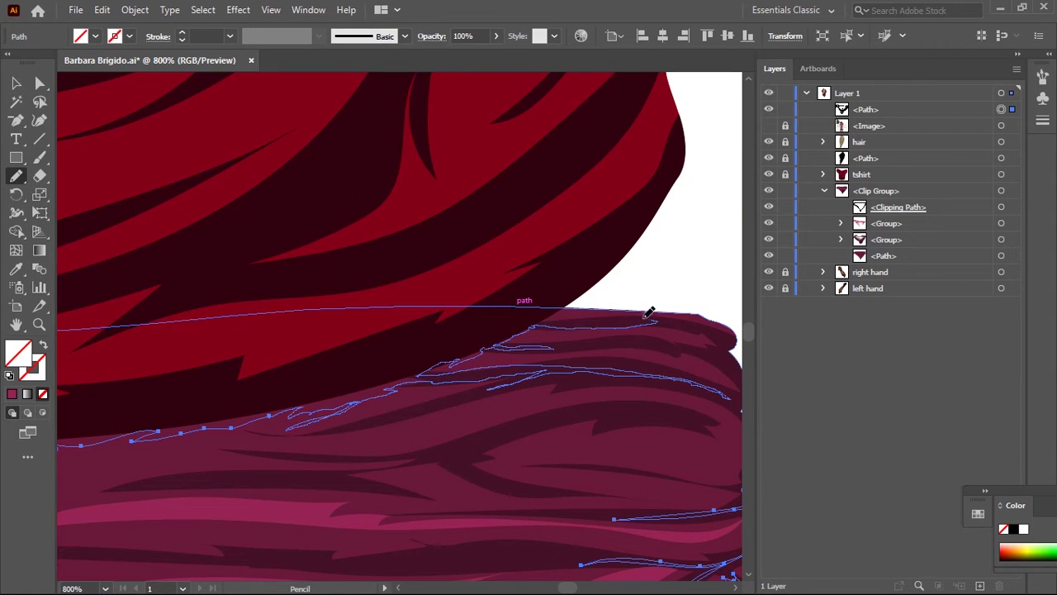
drag(649, 313, 456, 250)
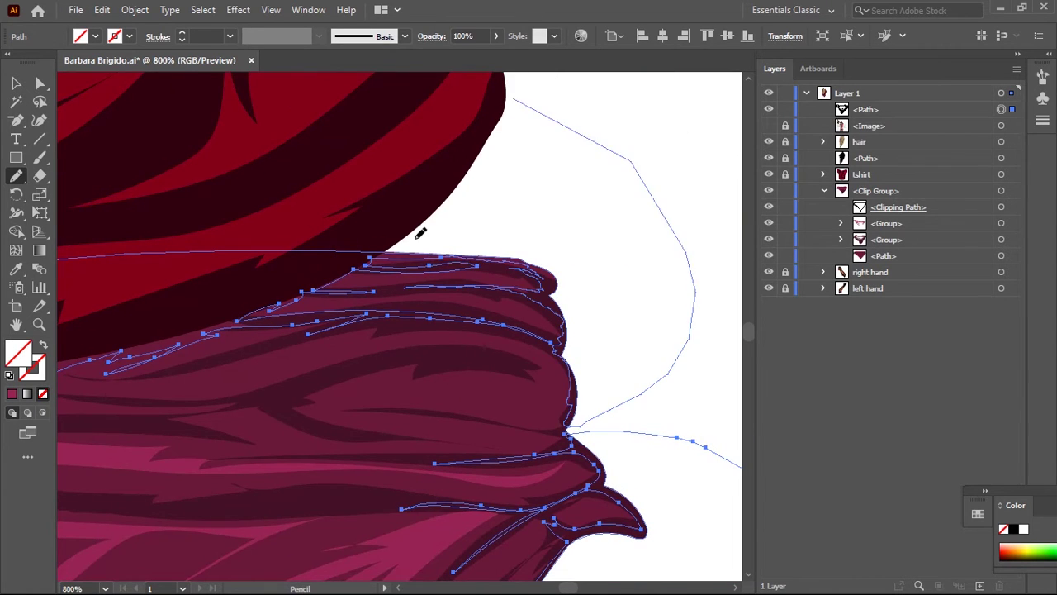
key(ctrl+minus)
key(ctrl+minus)
key(ctrl+minus)
drag(421, 234, 217, 350)
Set the outline shape's fill to black (#000000)
click(11, 393)
key(i)
double_click(18, 354)
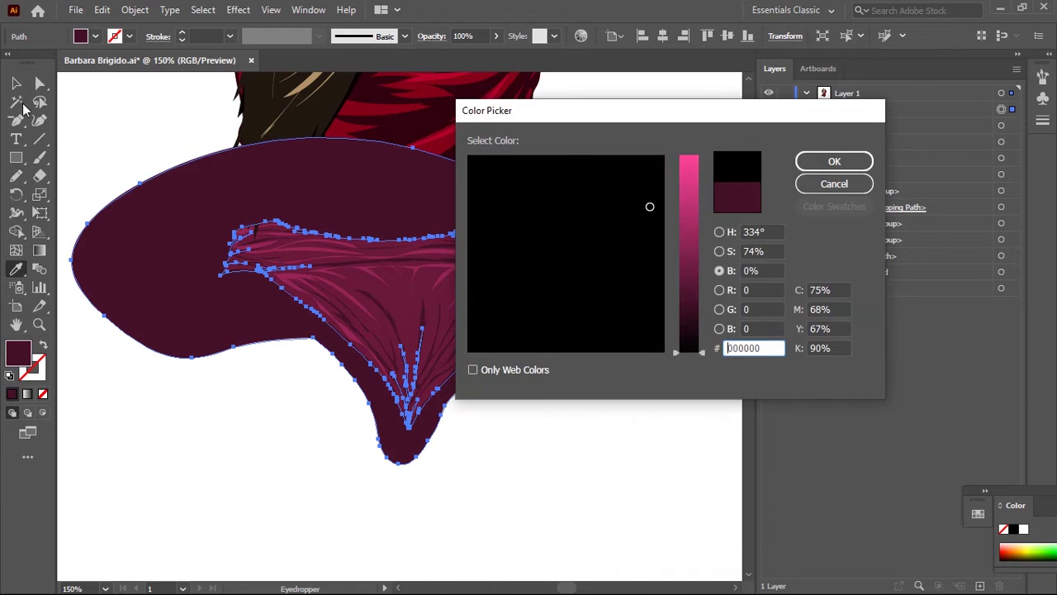
Move the black outline into the bikini group and rename the group 'pants'
click(834, 161)
key(v)
key(ctrl+shift+a)
drag(881, 119, 900, 216)
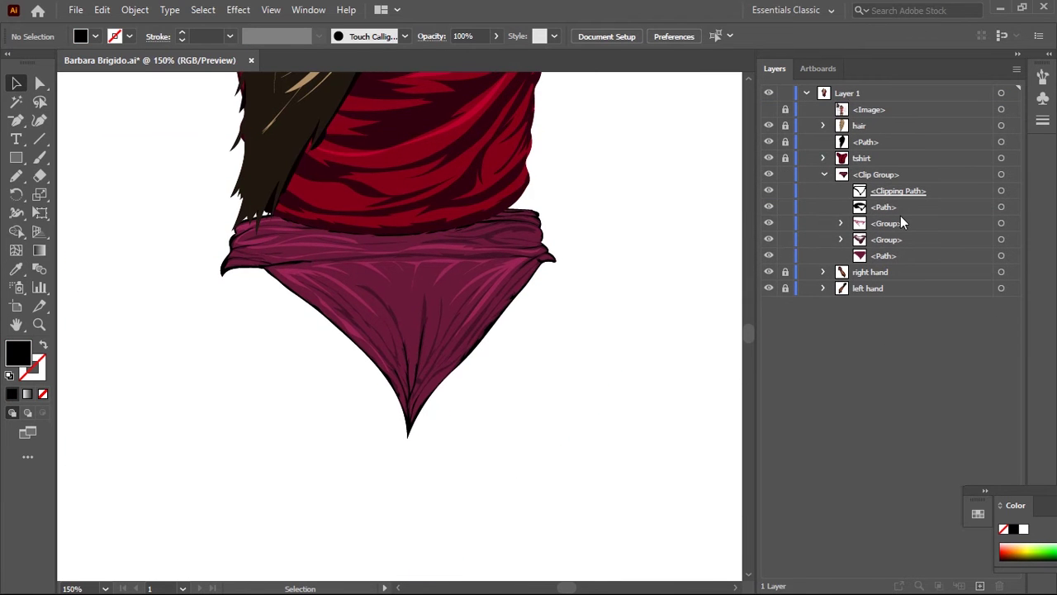
click(825, 174)
double_click(876, 175)
text(pants)
key(Return)
Pencil a new shape below the shirt and fill it with the arm's brown skin tone
click(769, 109)
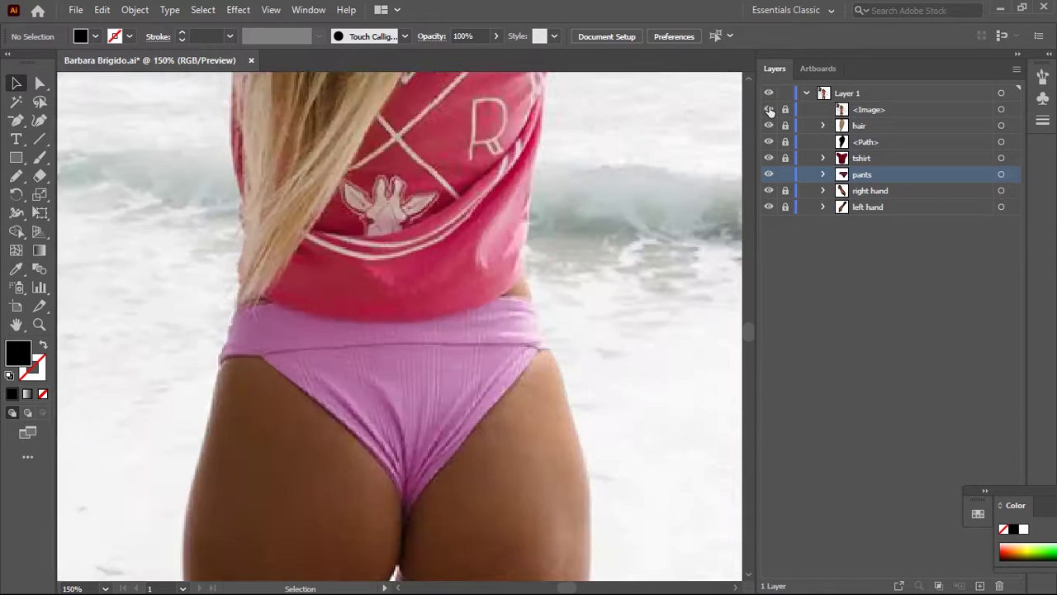
key(ctrl+plus)
key(ctrl+plus)
key(n)
drag(484, 242, 484, 247)
click(769, 125)
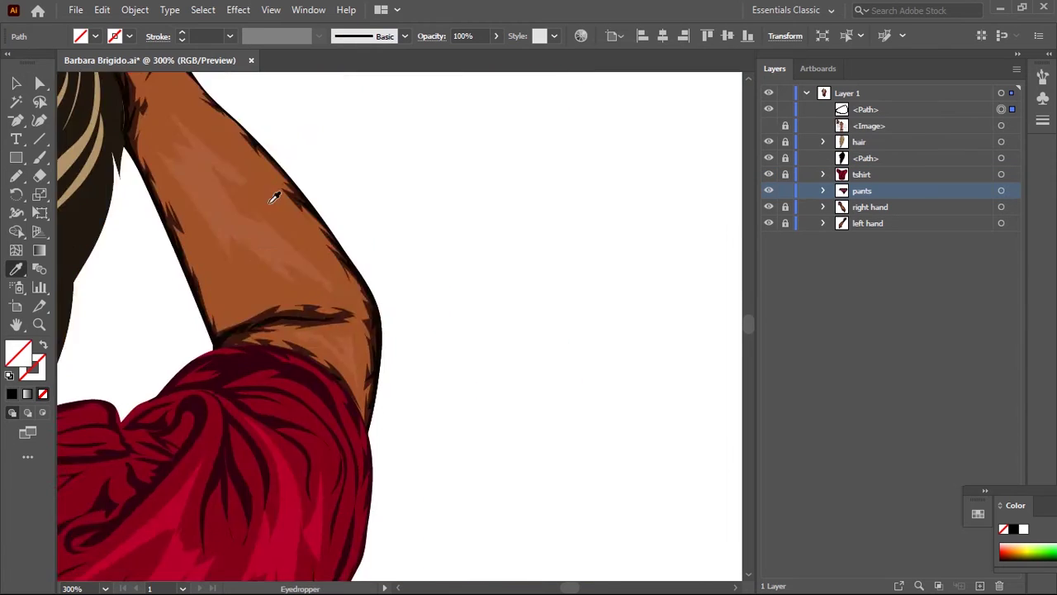
click(271, 205)
drag(271, 205, 298, 75)
key(ctrl+bracketleft)
key(ctrl+bracketleft)
key(ctrl+bracketleft)
drag(522, 220, 519, 266)
Draw a skin-coloured shape at the waist and send it behind the hair
key(n)
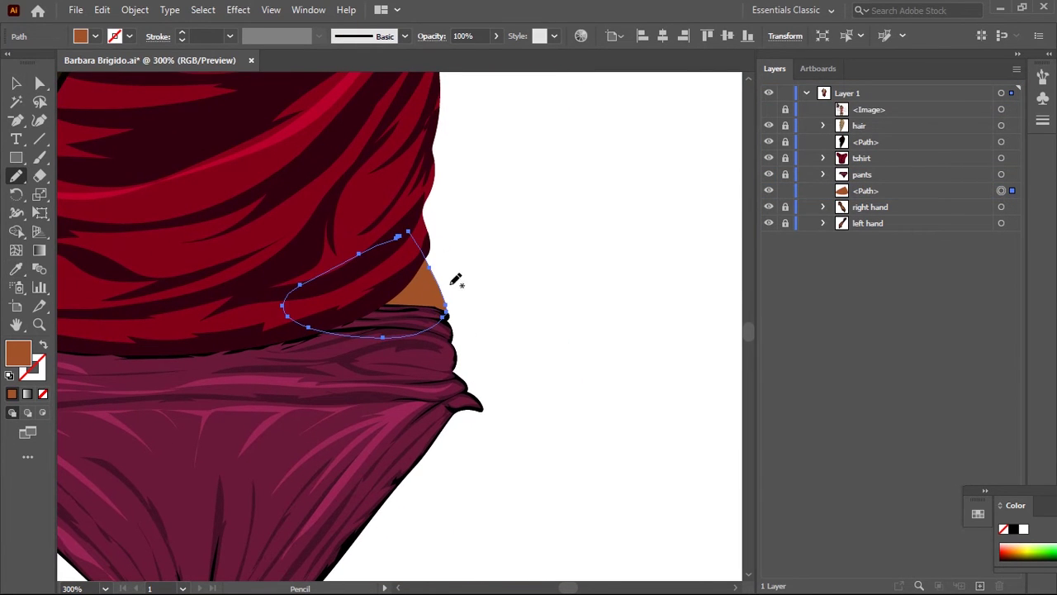
drag(339, 259, 524, 236)
drag(247, 345, 475, 315)
key(ctrl+bracketleft)
key(ctrl+plus)
key(ctrl+plus)
Draw dark-brown freehand shadow shapes over the waist skin
mouse_move(242, 291)
mouse_down()
mouse_move(231, 338)
mouse_move(209, 342)
mouse_up()
mouse_move(276, 223)
mouse_down()
mouse_move(281, 313)
mouse_move(437, 314)
mouse_up()
key(i)
drag(882, 193, 882, 200)
drag(471, 138, 313, 333)
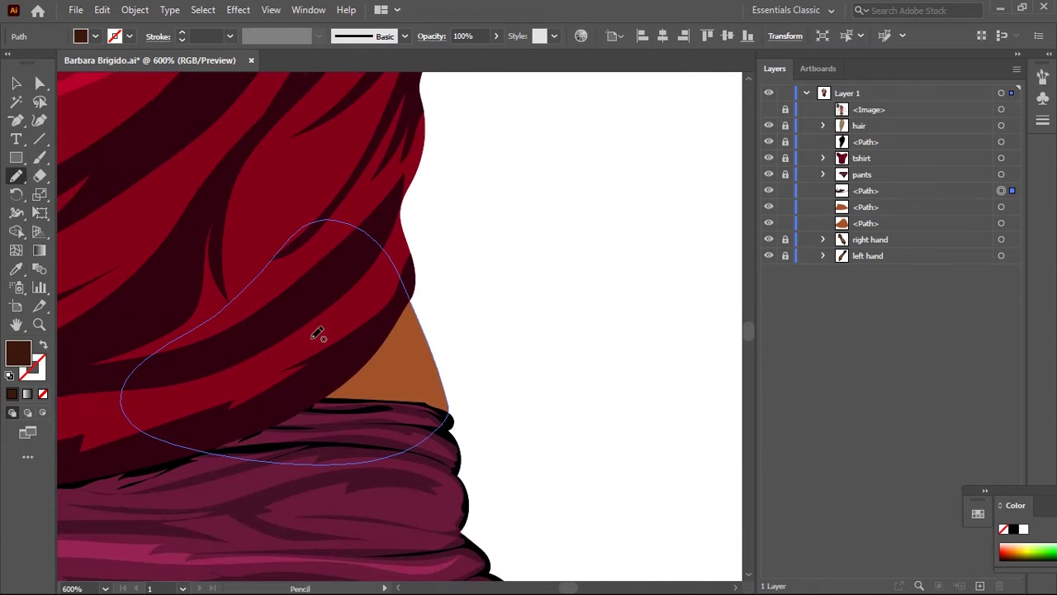
key(n)
drag(395, 238, 245, 129)
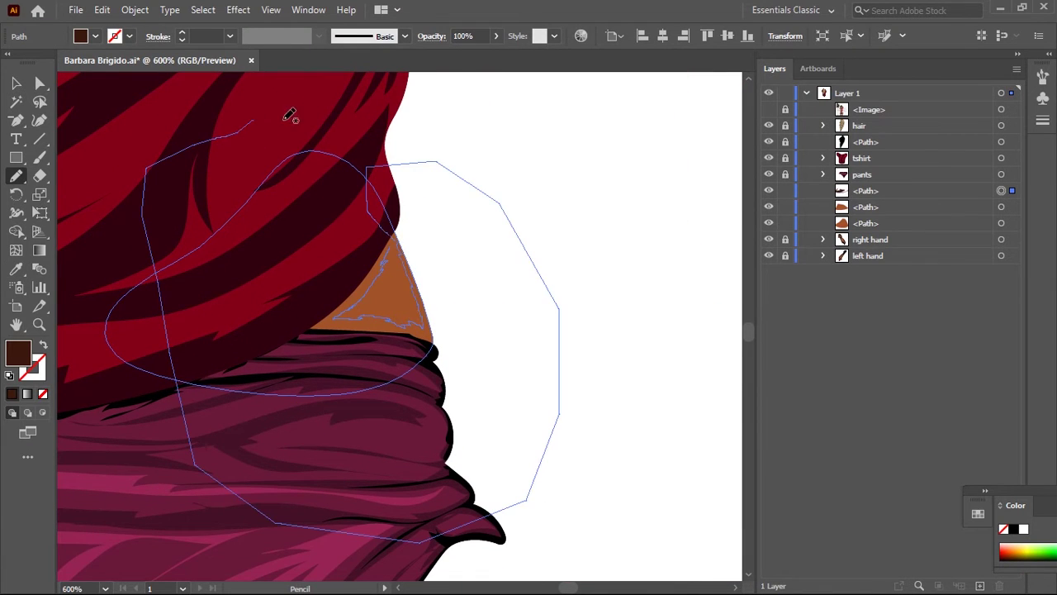
drag(435, 205, 395, 239)
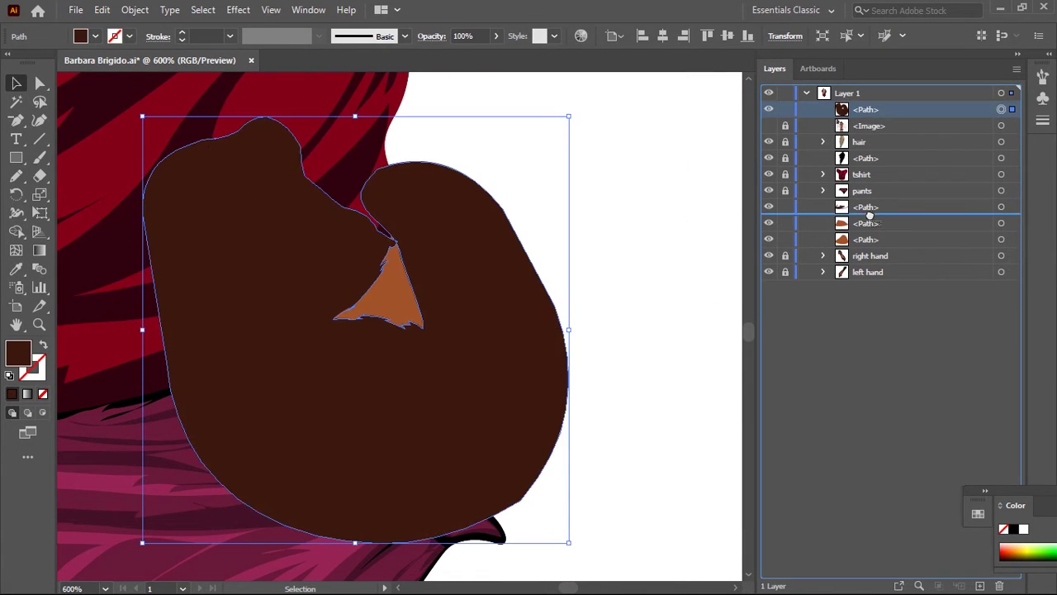
drag(378, 335, 436, 336)
scroll(503, 333, up, 1)
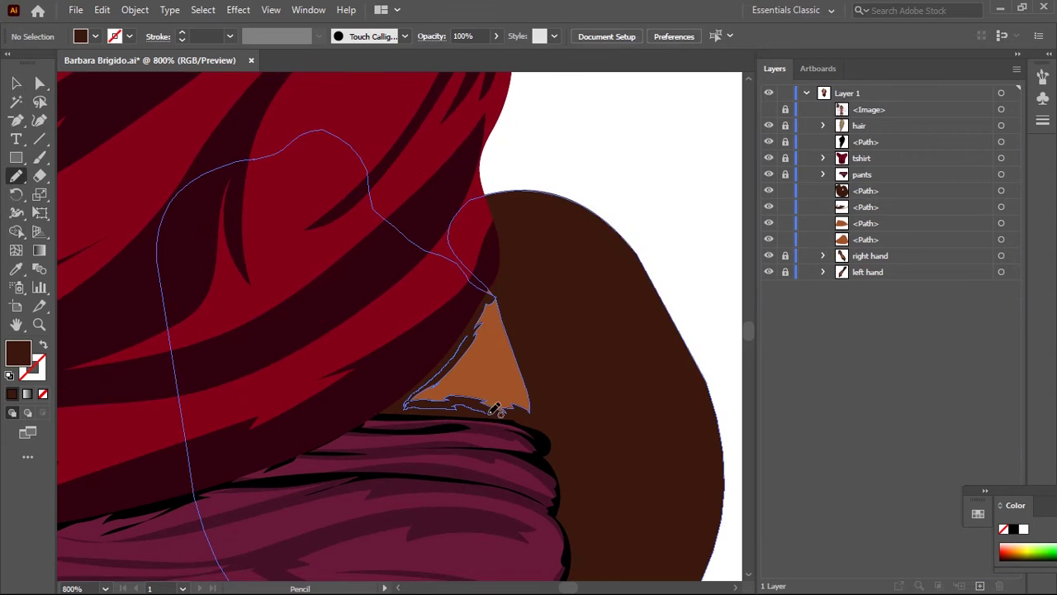
drag(435, 357, 438, 353)
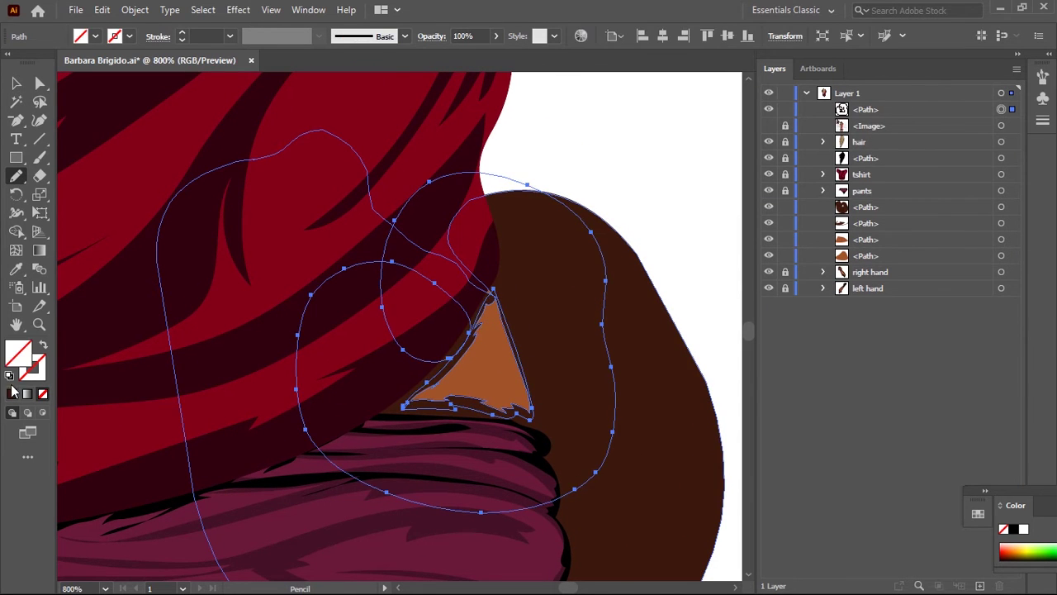
Clip the dark-brown shadow shapes to the orange skin triangle with a Clipping Mask
key(v)
click(655, 162)
key(ctrl+minus)
key(ctrl+minus)
key(ctrl+minus)
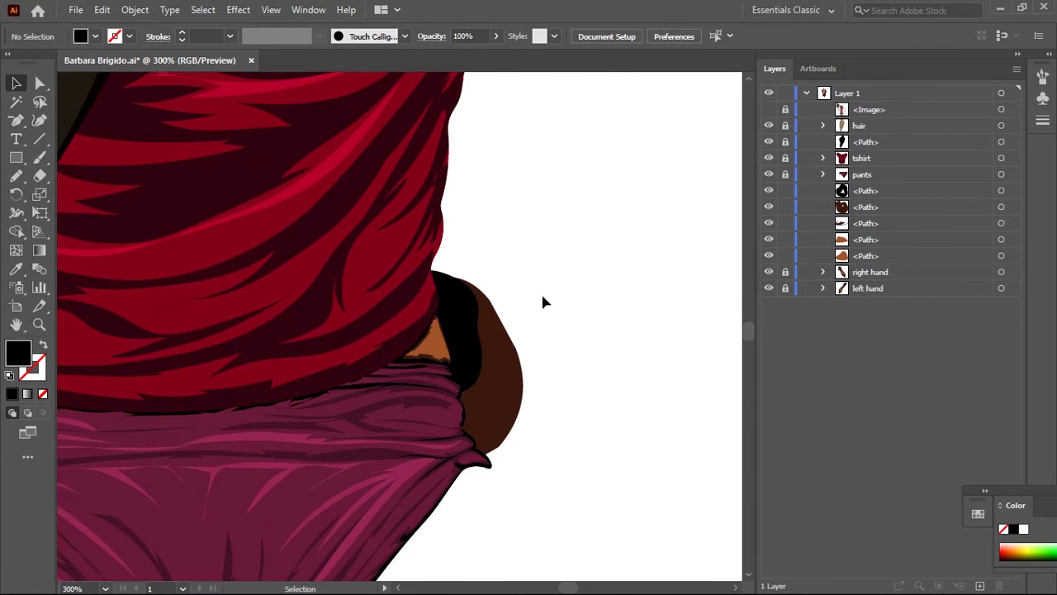
click(887, 257)
shift+click(494, 330)
key(ctrl+7)
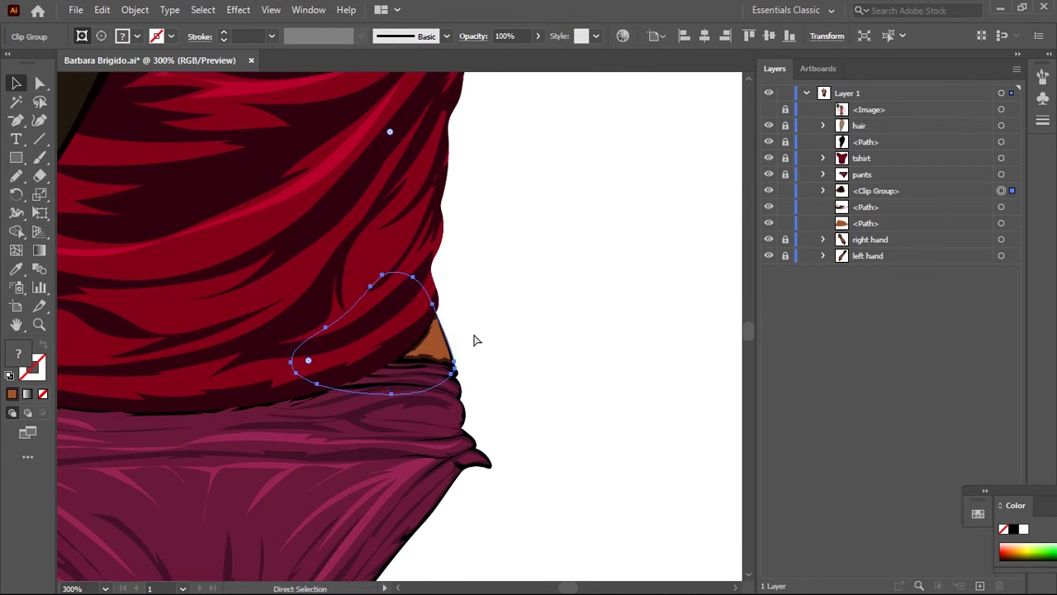
click(471, 340)
Group the waist skin paths and clipped shadows, naming the group 'belly'
key(ctrl+minus)
key(ctrl+minus)
key(ctrl+minus)
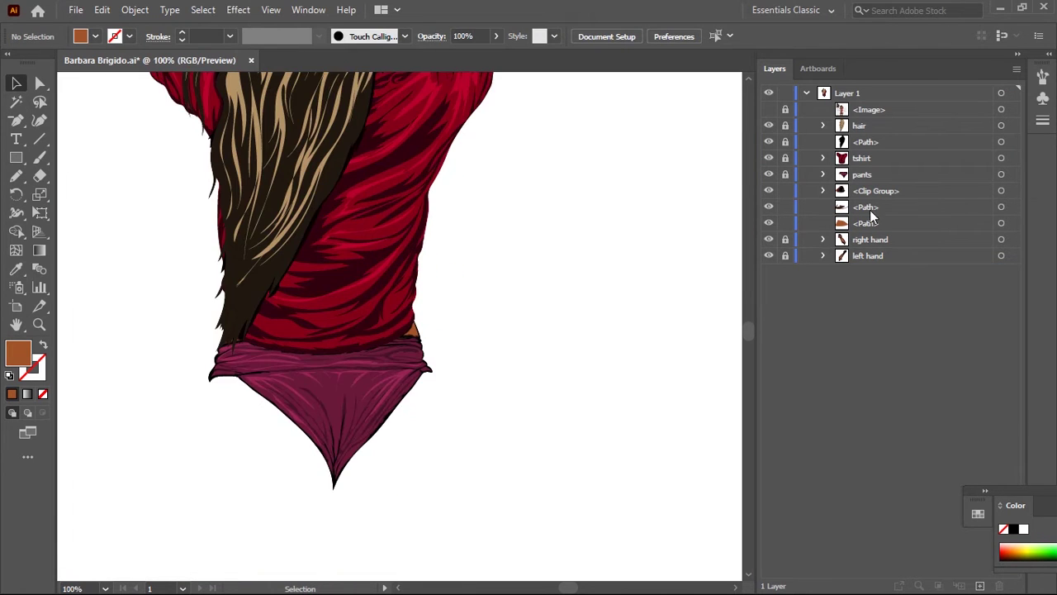
click(1001, 223)
key(ctrl+g)
double_click(909, 190)
text(belly)
key(Return)
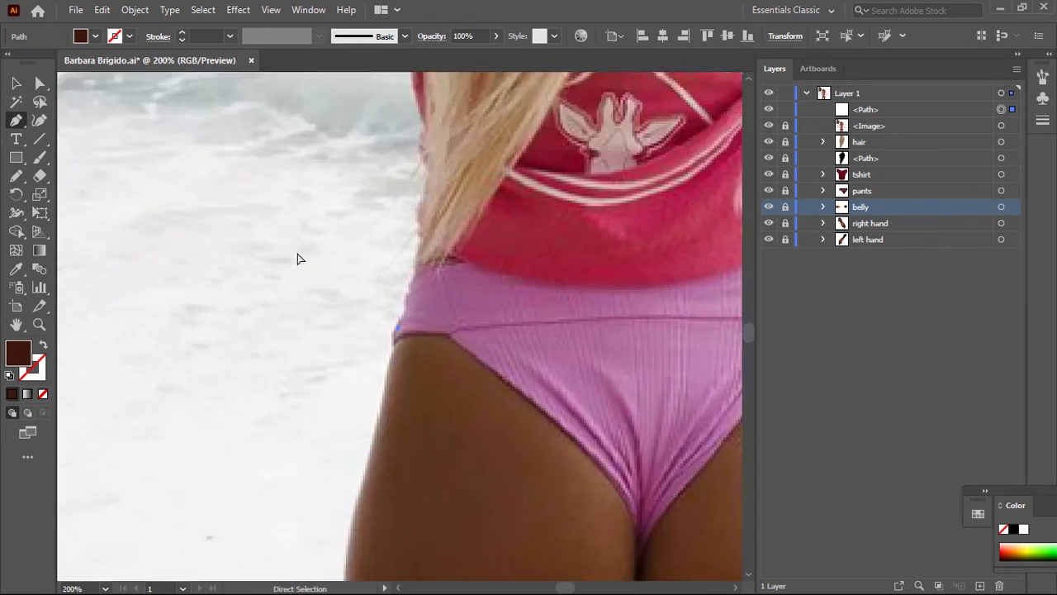
Pen-trace the outline from the hip down the left leg and up to the top of the leg gap
click(254, 341)
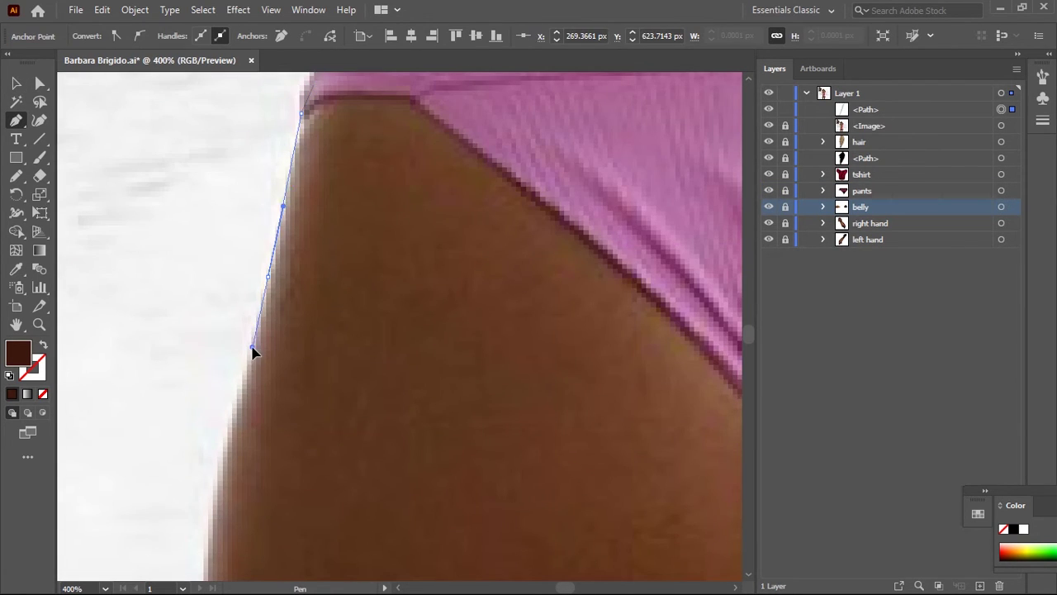
scroll(240, 383, down, 3)
scroll(149, 383, down, 5)
scroll(200, 394, down, 5)
scroll(165, 307, down, 3)
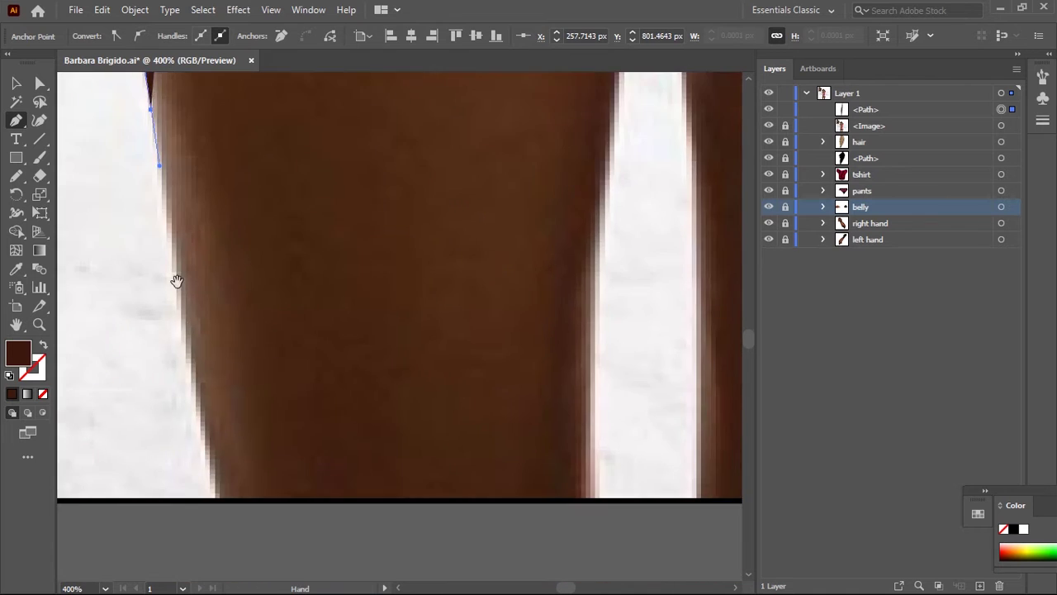
scroll(165, 306, down, 3)
click(166, 395)
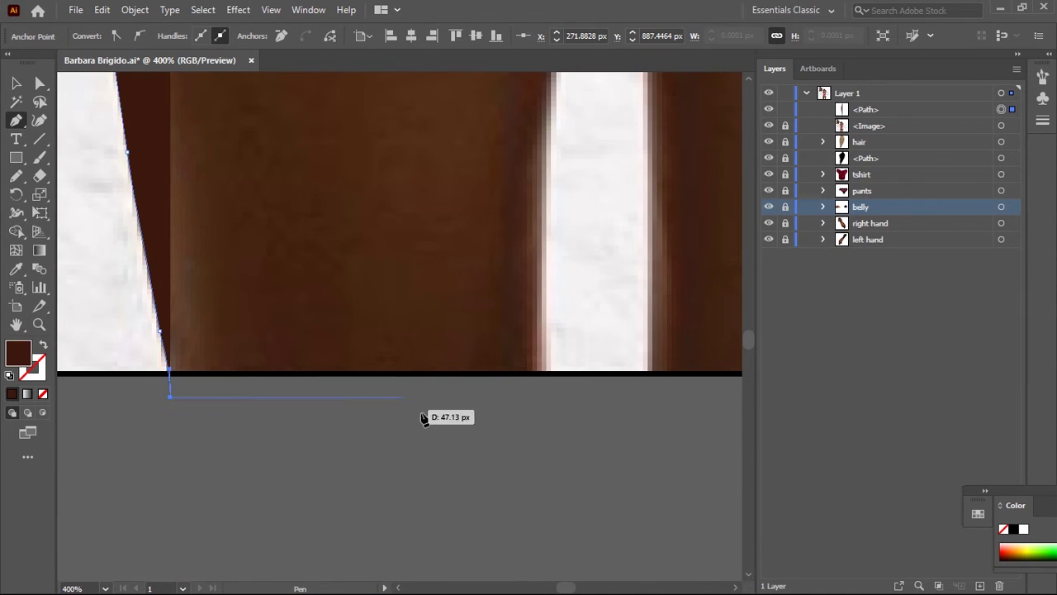
scroll(432, 366, up, 3)
click(405, 471)
scroll(413, 208, right, 2)
click(311, 246)
scroll(290, 264, up, 2)
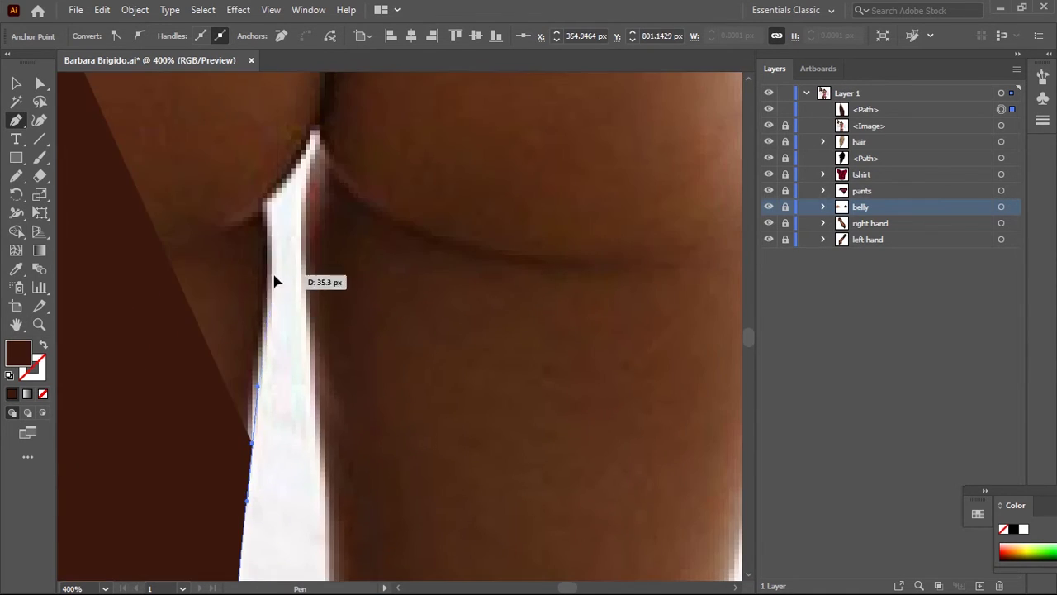
scroll(292, 330, up, 2)
click(280, 321)
scroll(306, 309, up, 1)
scroll(316, 304, up, 2)
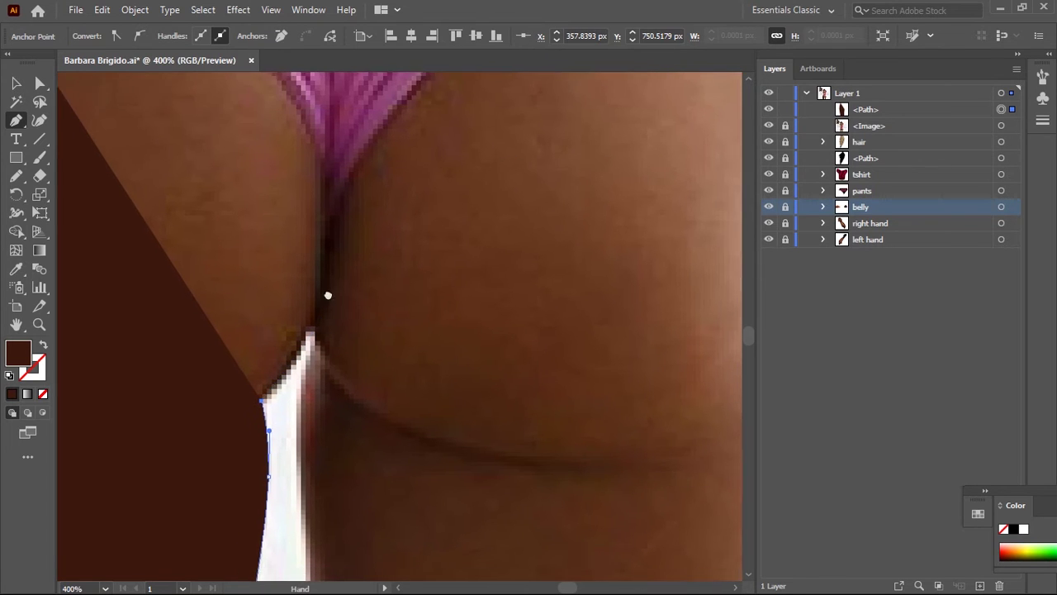
key(slash)
drag(327, 286, 326, 286)
drag(341, 337, 314, 346)
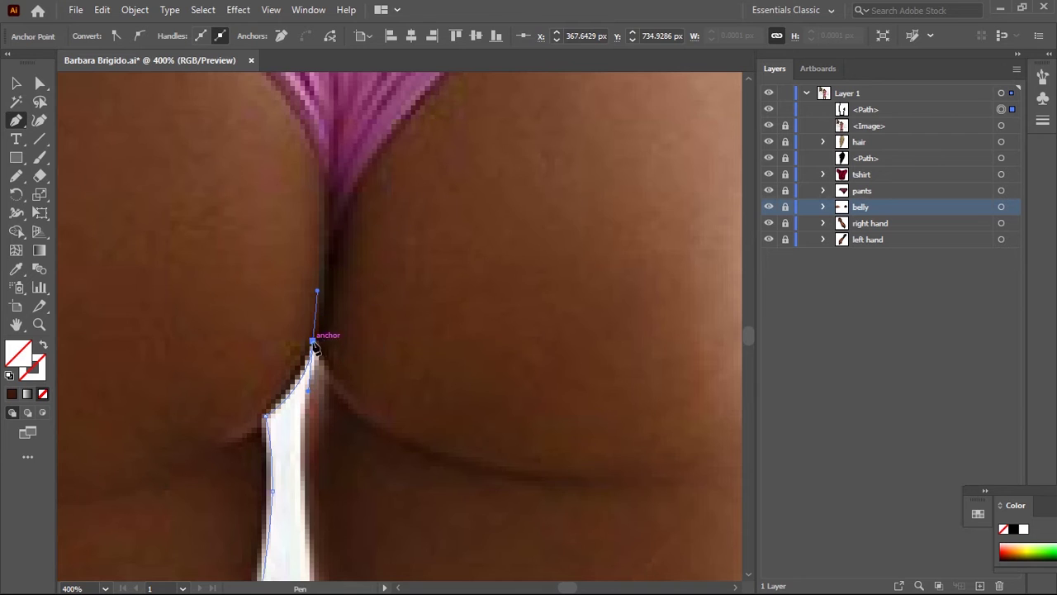
Continue the outline down the right leg and up the right hip to the waistband corner
scroll(313, 346, down, 2)
scroll(260, 342, down, 4)
scroll(243, 444, down, 4)
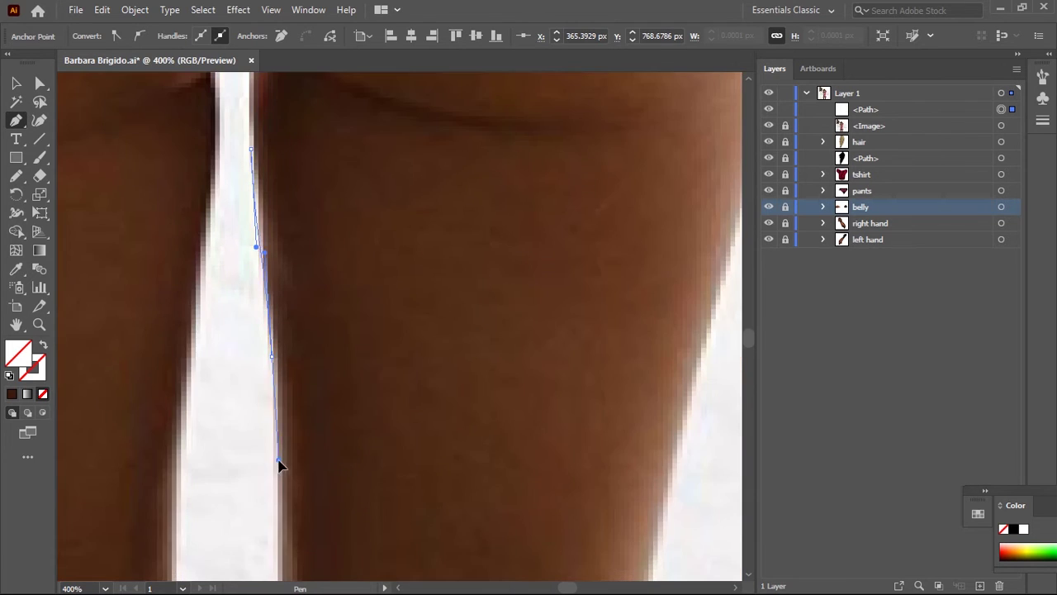
scroll(278, 465, down, 4)
click(282, 465)
click(279, 514)
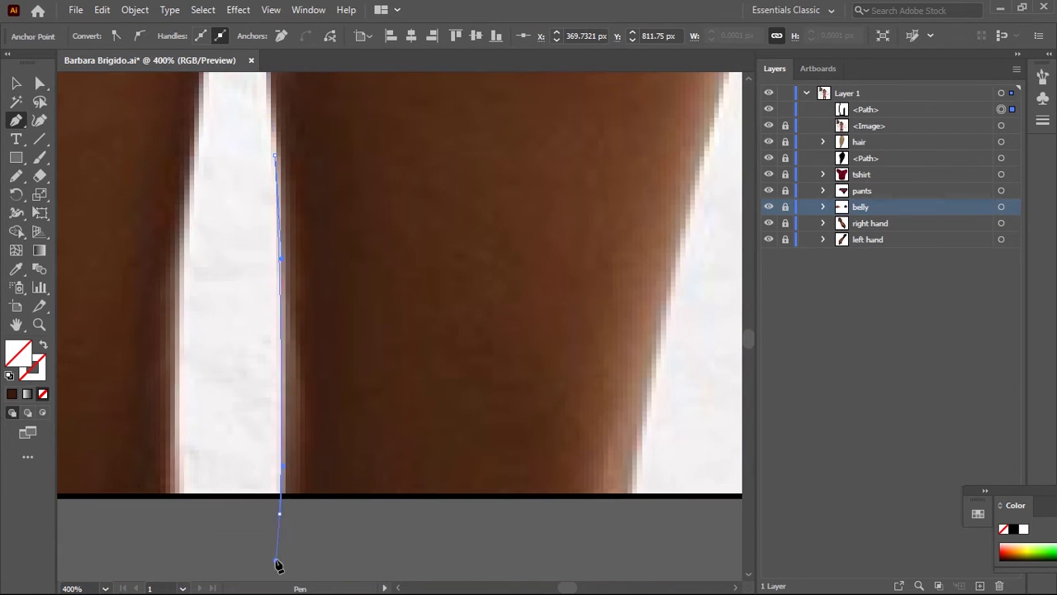
click(642, 524)
scroll(642, 524, right, 3)
scroll(642, 524, up, 1)
drag(397, 320, 422, 275)
scroll(432, 196, up, 3)
click(345, 258)
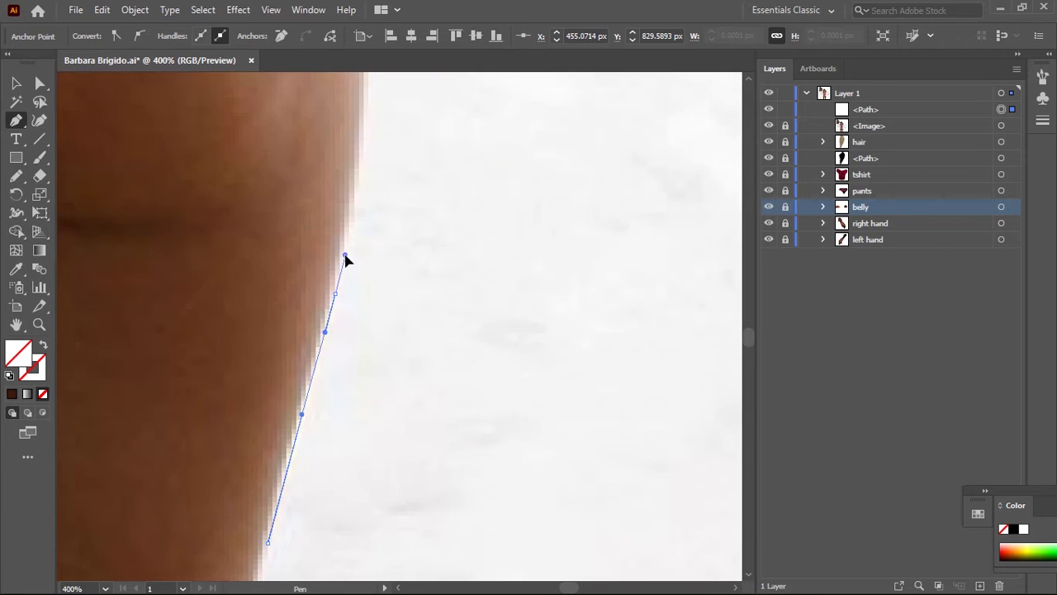
scroll(345, 258, up, 3)
click(303, 236)
scroll(302, 229, up, 3)
click(330, 320)
scroll(330, 320, up, 3)
scroll(311, 246, up, 2)
click(295, 243)
scroll(295, 243, right, 3)
scroll(146, 248, left, 2)
Redraw the left hip edge of the outline more smoothly with the Pencil
drag(327, 309, 318, 198)
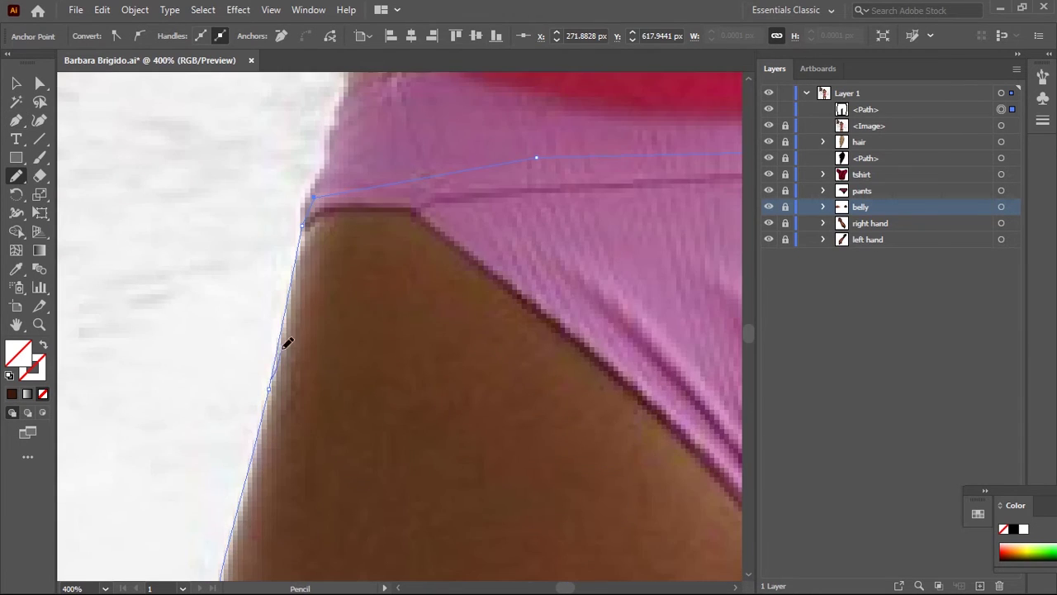
drag(345, 236, 360, 198)
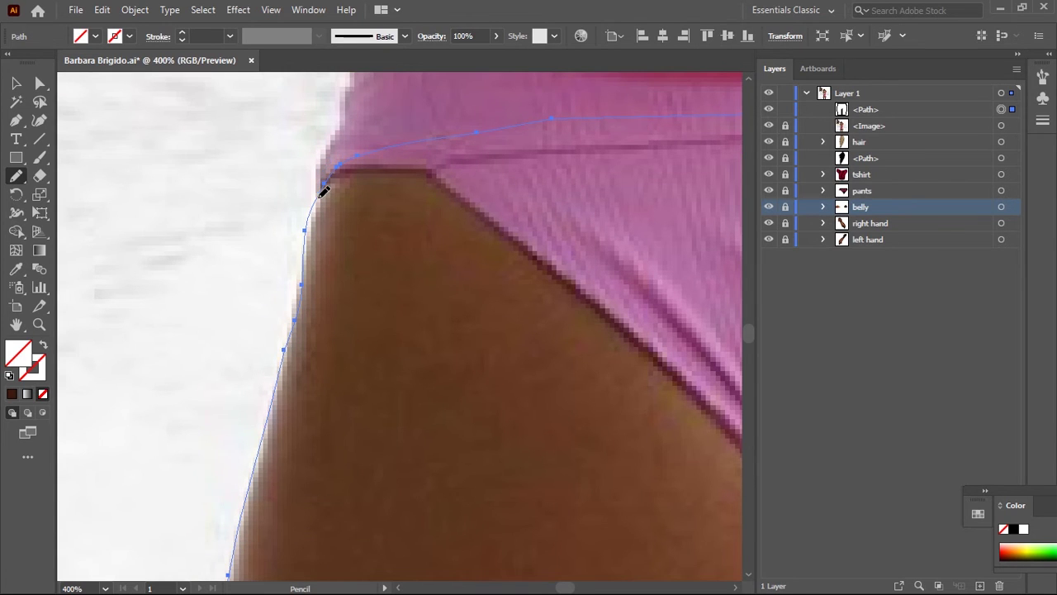
scroll(323, 191, down, 2)
scroll(311, 168, down, 3)
drag(281, 294, 260, 362)
scroll(263, 355, down, 1)
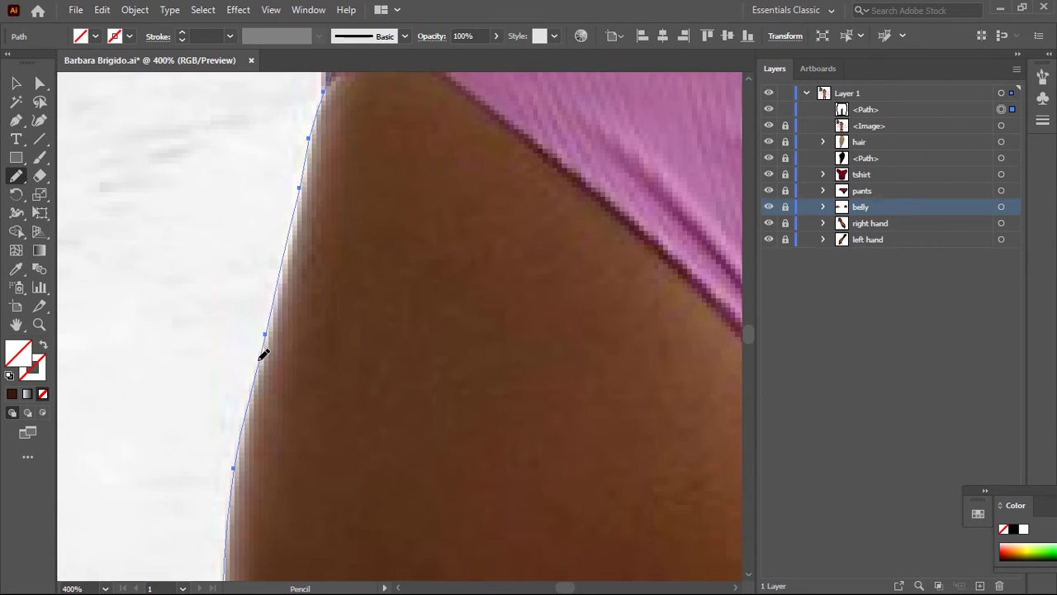
Fill the hips-and-legs outline with a skin tone sampled from the photo
key(ctrl+0)
key(ctrl+equal)
key(ctrl+equal)
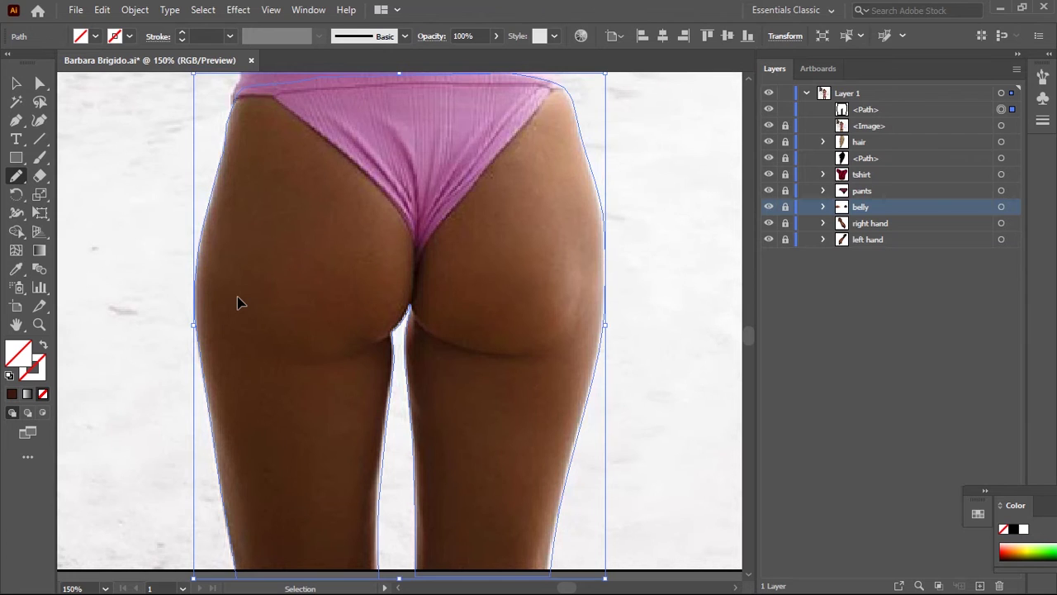
scroll(369, 380, up, 2)
scroll(369, 380, up, 3)
key(i)
click(578, 229)
scroll(554, 229, up, 5)
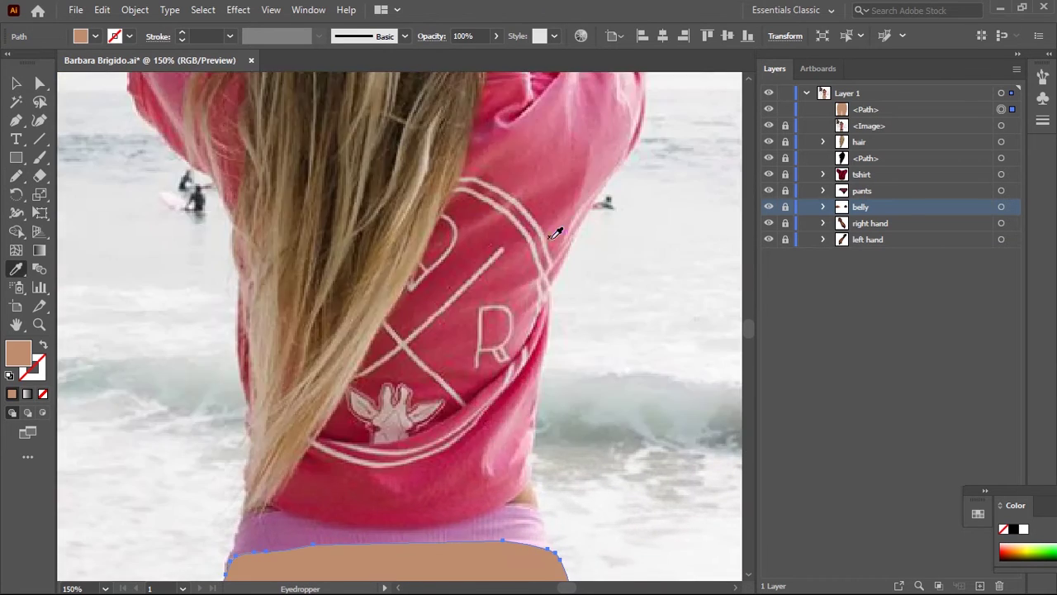
scroll(574, 236, down, 5)
Send the leg shape to the back and pencil jagged shading strokes along the hips
key(v)
drag(866, 109, 865, 246)
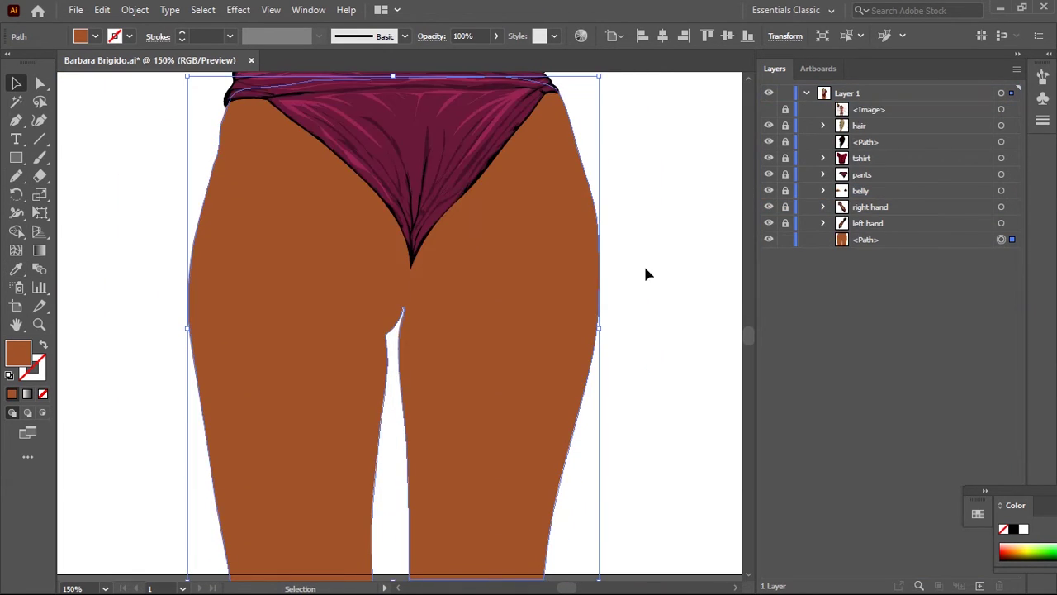
key(ctrl+equal)
key(n)
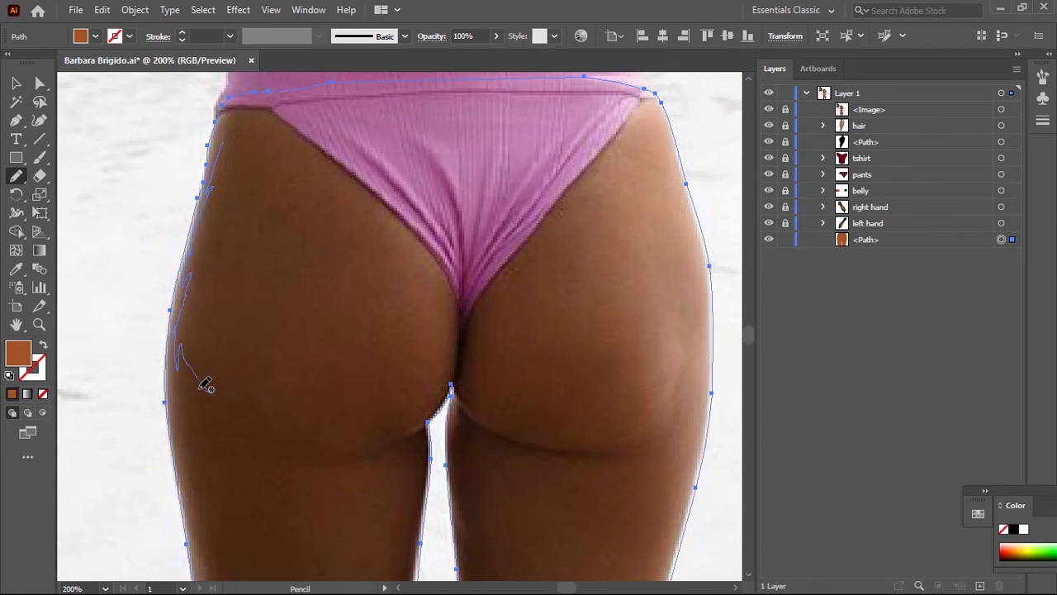
scroll(205, 384, down, 5)
drag(205, 384, 168, 335)
drag(238, 338, 312, 364)
scroll(347, 206, up, 5)
scroll(312, 364, up, 5)
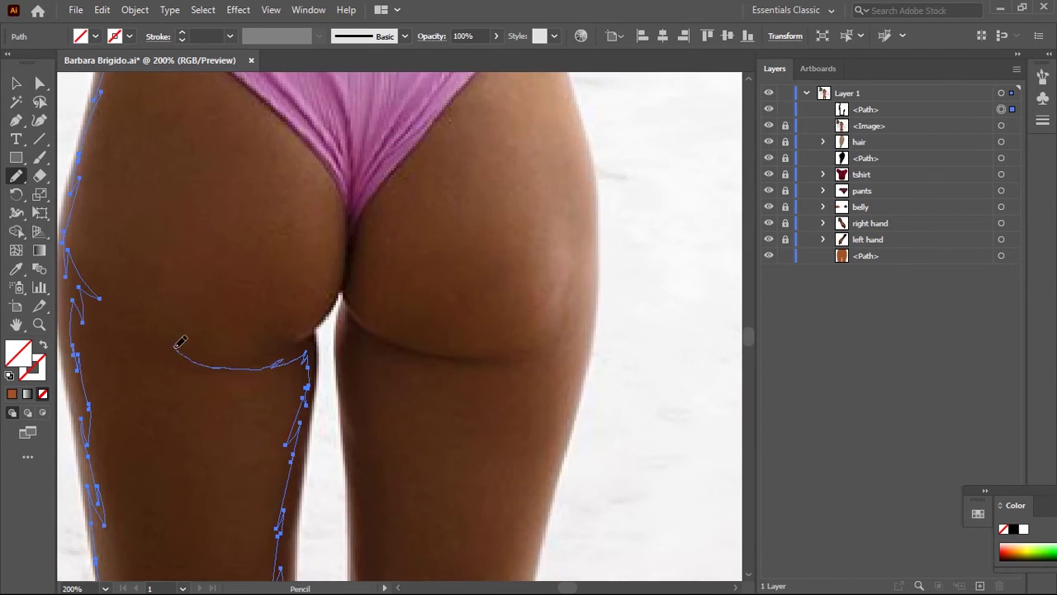
scroll(339, 241, up, 3)
drag(129, 139, 169, 125)
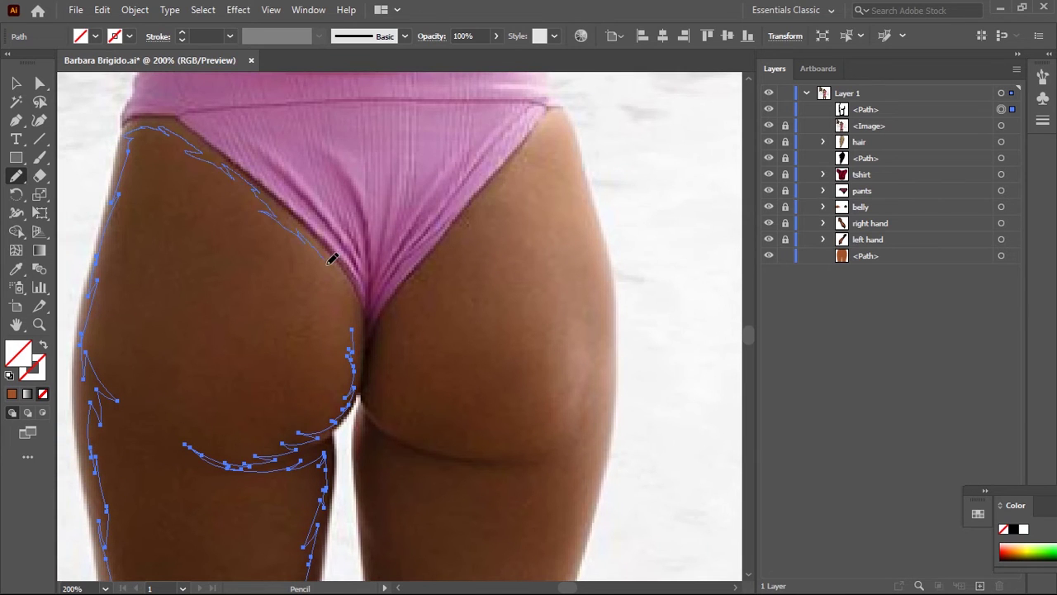
Fill the traced shading with dark brown and add another shading shape on the leg
key(ctrl+minus)
key(i)
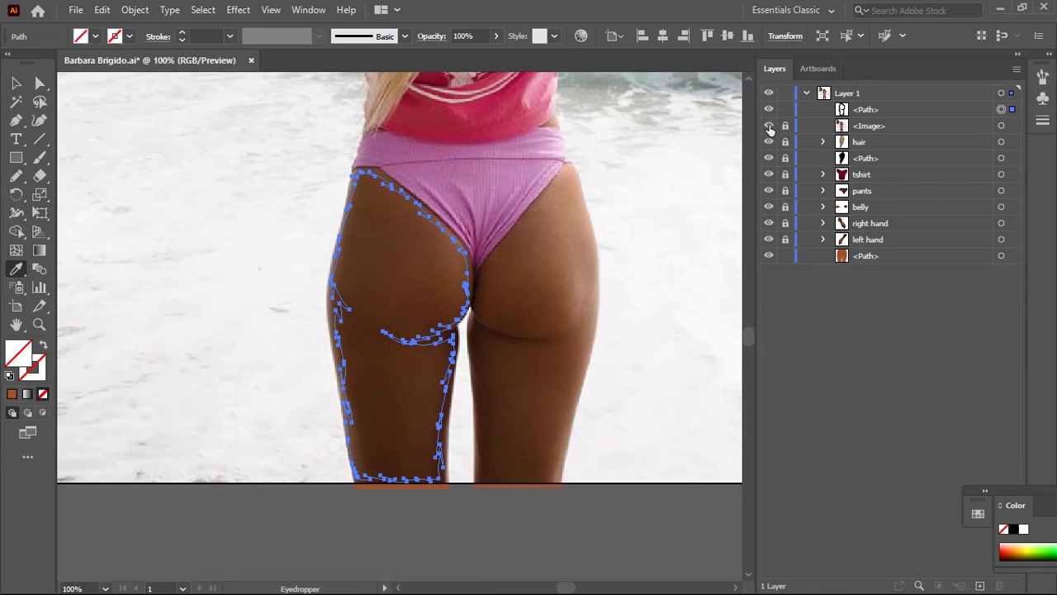
click(529, 281)
click(769, 125)
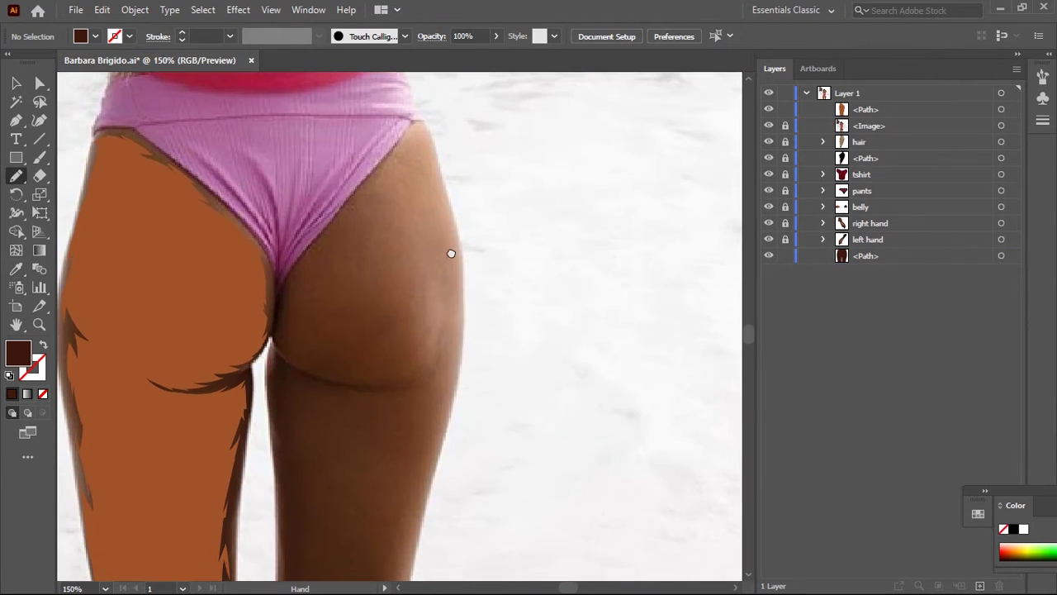
drag(305, 265, 364, 187)
drag(465, 275, 467, 277)
scroll(306, 213, down, 1)
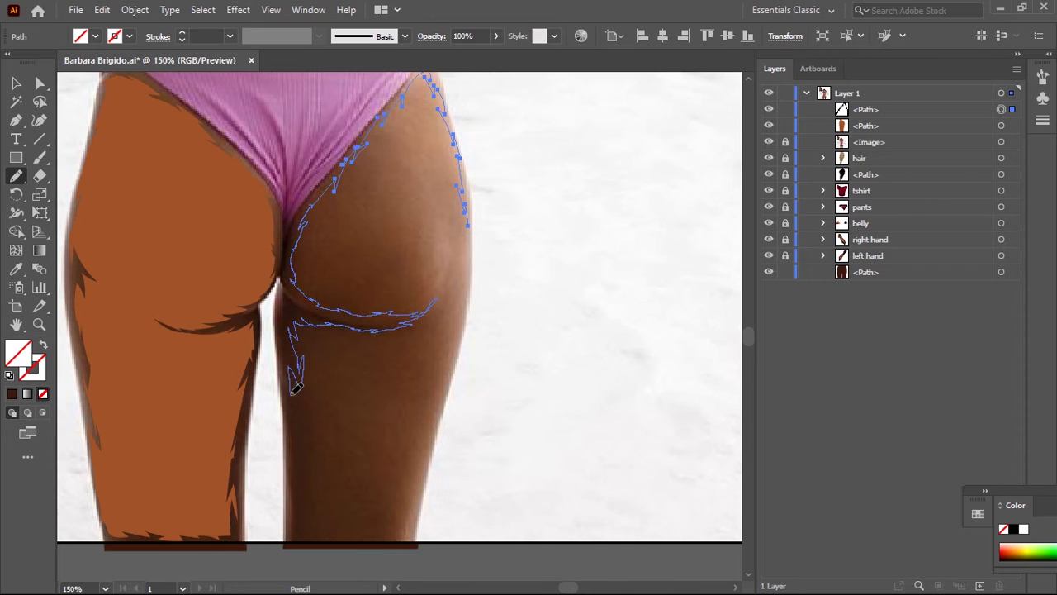
Trace the right leg's outline as an orange shape and isolate it for editing
drag(304, 508, 299, 530)
drag(317, 524, 261, 339)
drag(355, 319, 370, 252)
drag(406, 214, 264, 353)
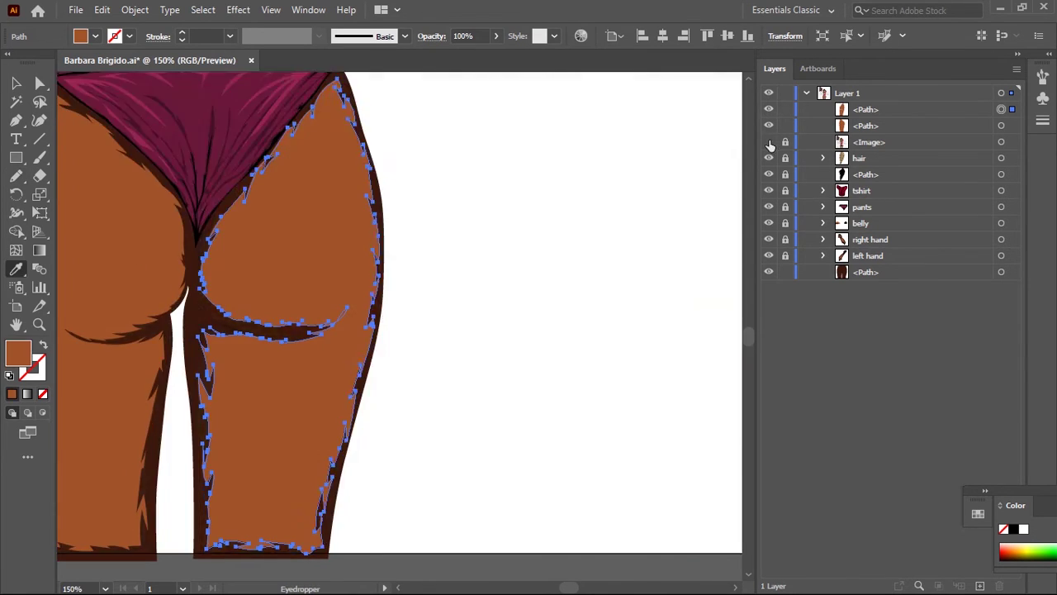
double_click(294, 258)
key(n)
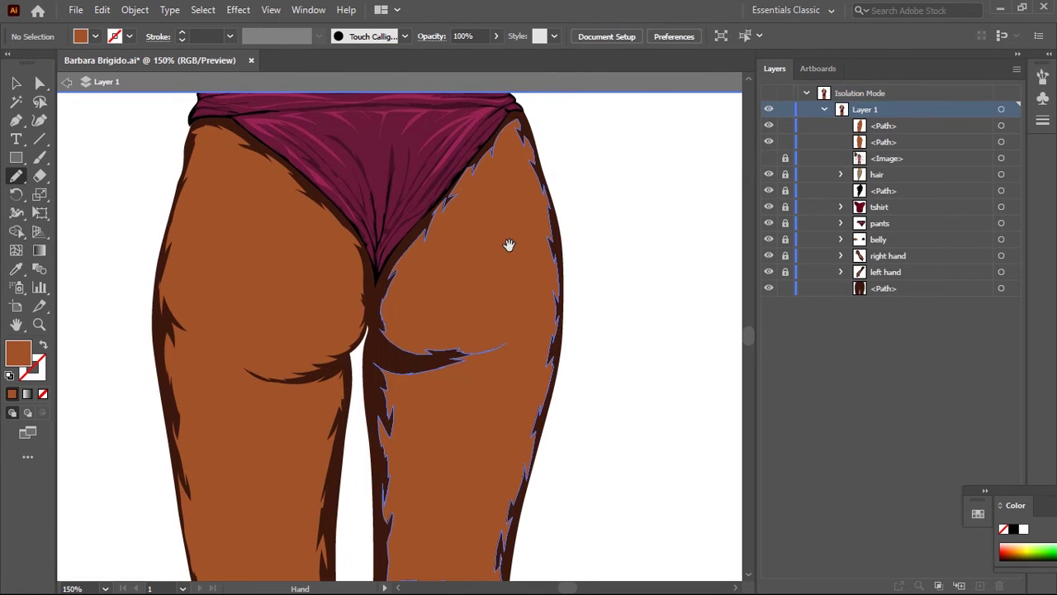
Redraw the right leg's orange fill edge along the buttock crease, exposing jagged dark shading
mouse_move(438, 363)
mouse_down()
mouse_move(378, 363)
mouse_move(390, 333)
mouse_up()
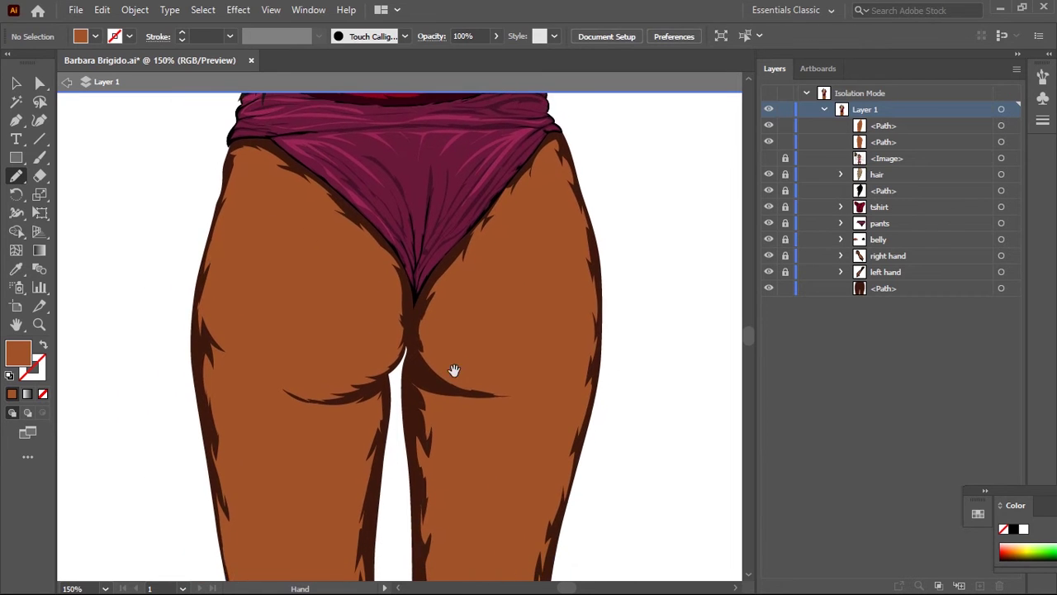
ctrl+click(430, 365)
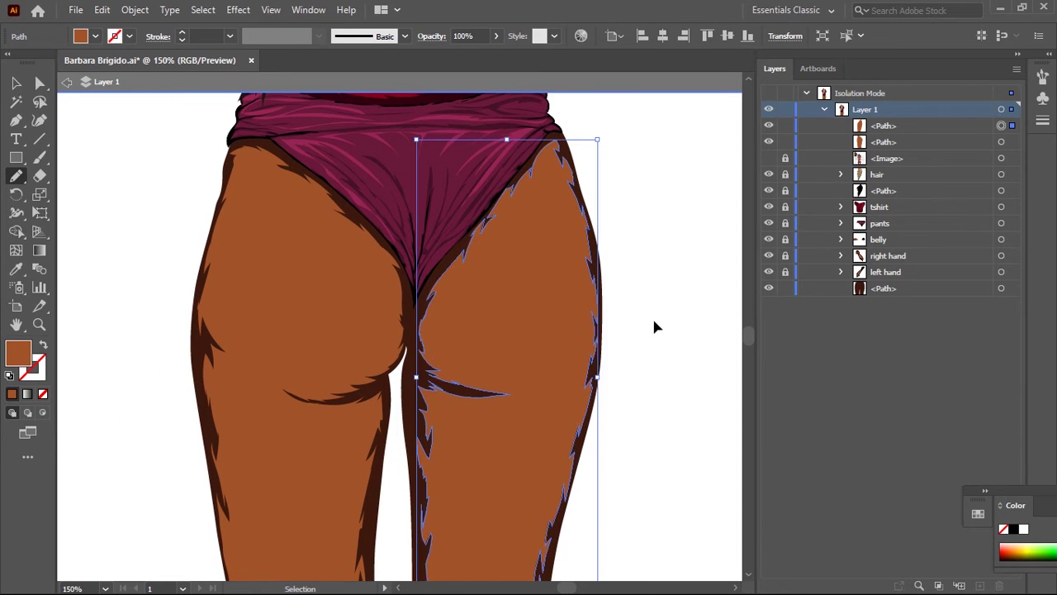
ctrl+click(501, 385)
ctrl+click(442, 378)
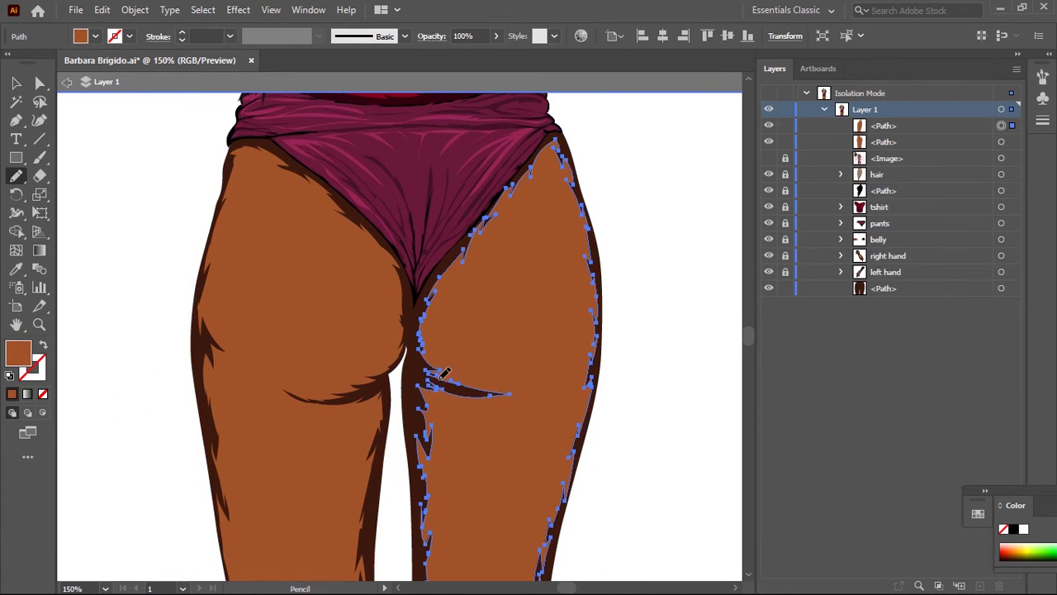
drag(468, 392, 429, 381)
scroll(463, 387, up, 2)
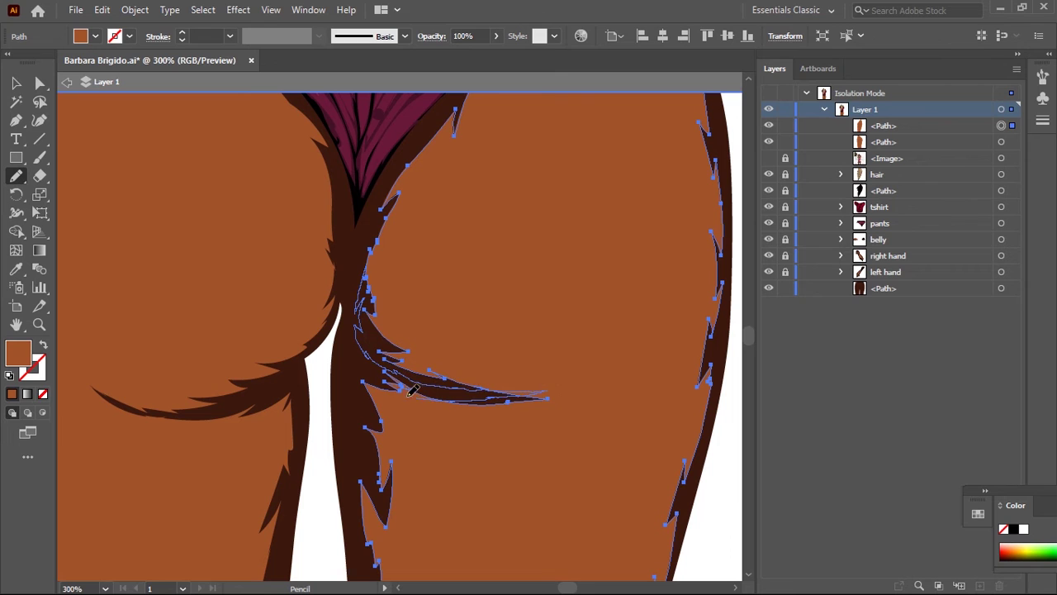
drag(383, 453, 383, 457)
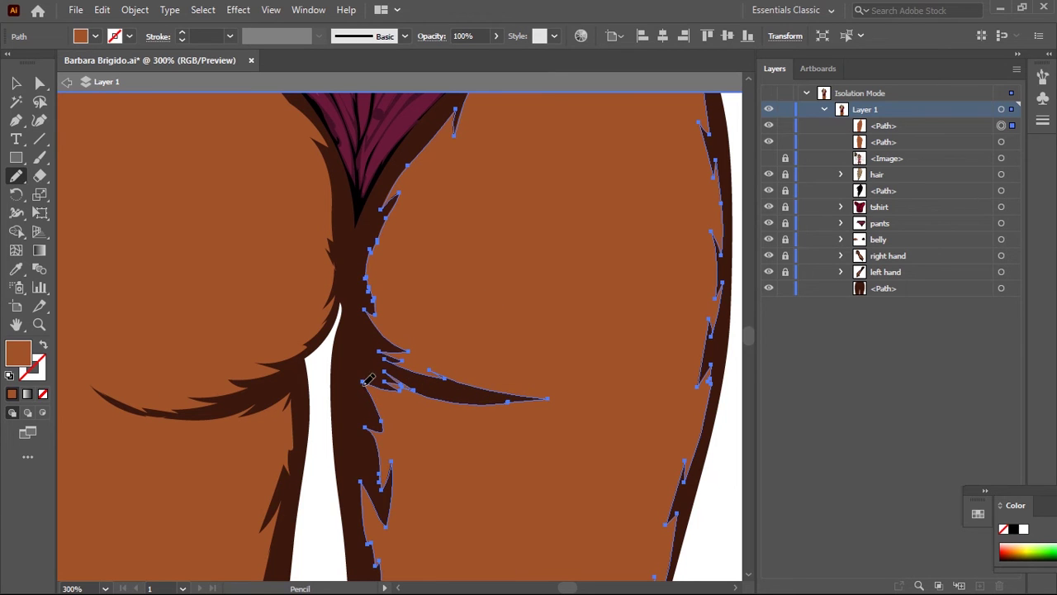
key(ctrl+shift+a)
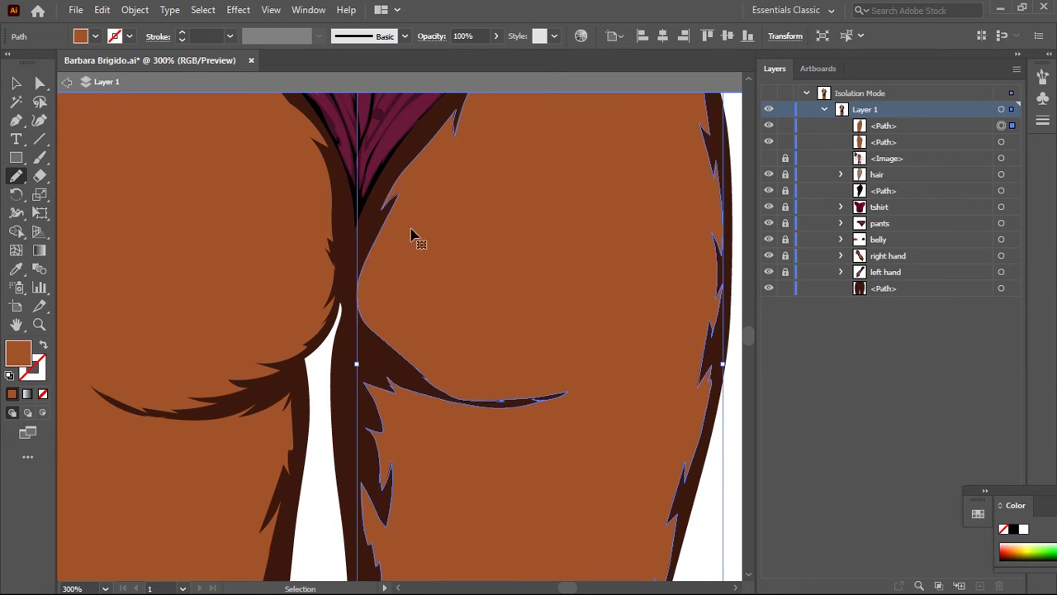
Exit isolation mode on the leg shape and frame the legs for tracing
key(ctrl+1)
scroll(465, 354, up, 2)
scroll(371, 243, up, 2)
scroll(161, 239, up, 3)
scroll(155, 236, up, 5)
key(Escape)
scroll(206, 256, down, 4)
scroll(281, 280, right, 2)
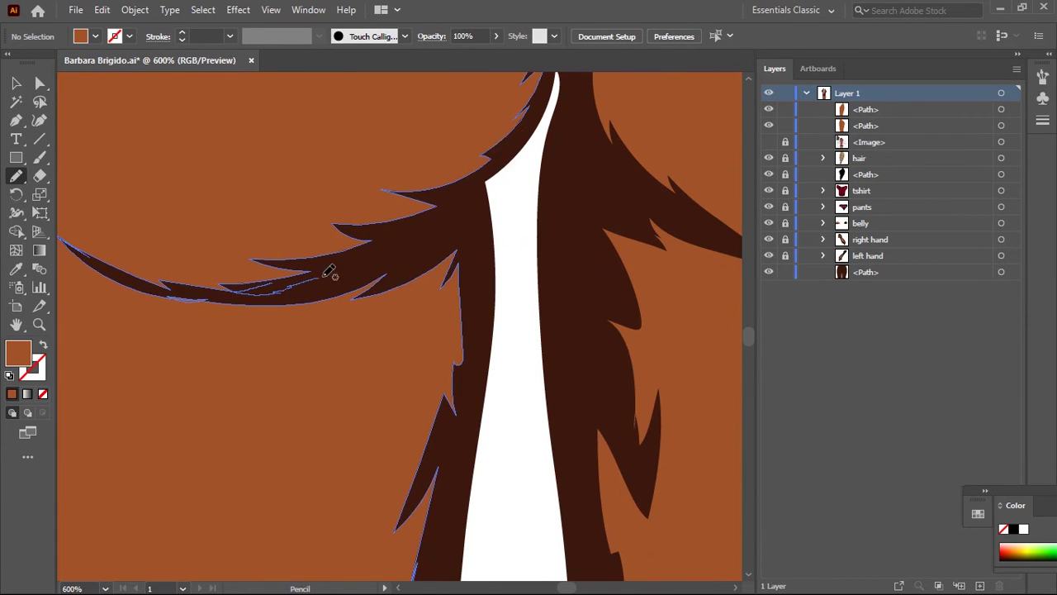
Pencil a new jagged path along the inner edge of the leg
drag(467, 390, 337, 189)
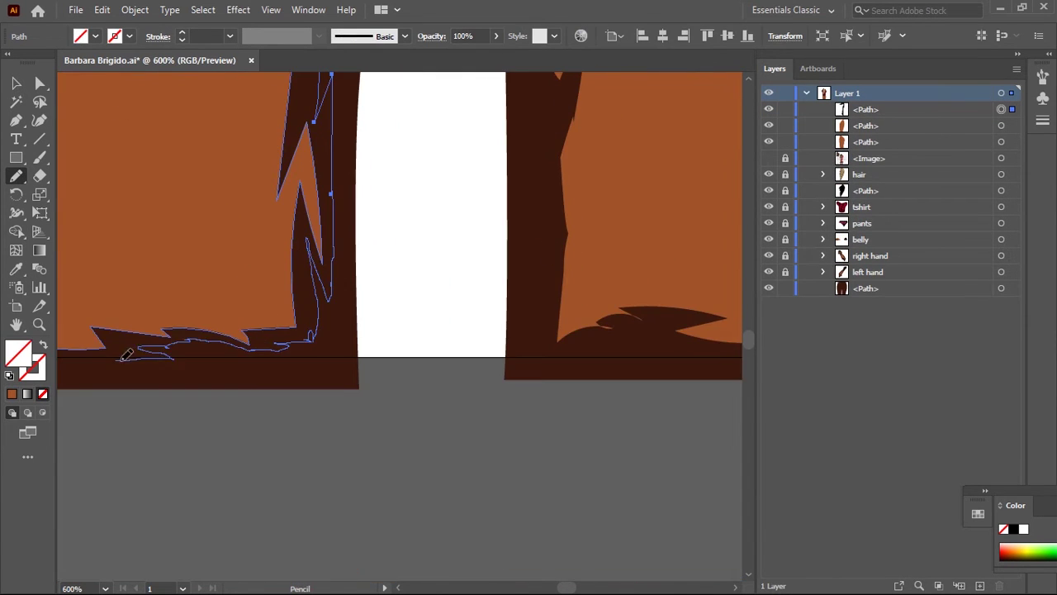
scroll(125, 355, right, 5)
scroll(182, 430, up, 3)
scroll(209, 484, up, 3)
scroll(244, 170, up, 3)
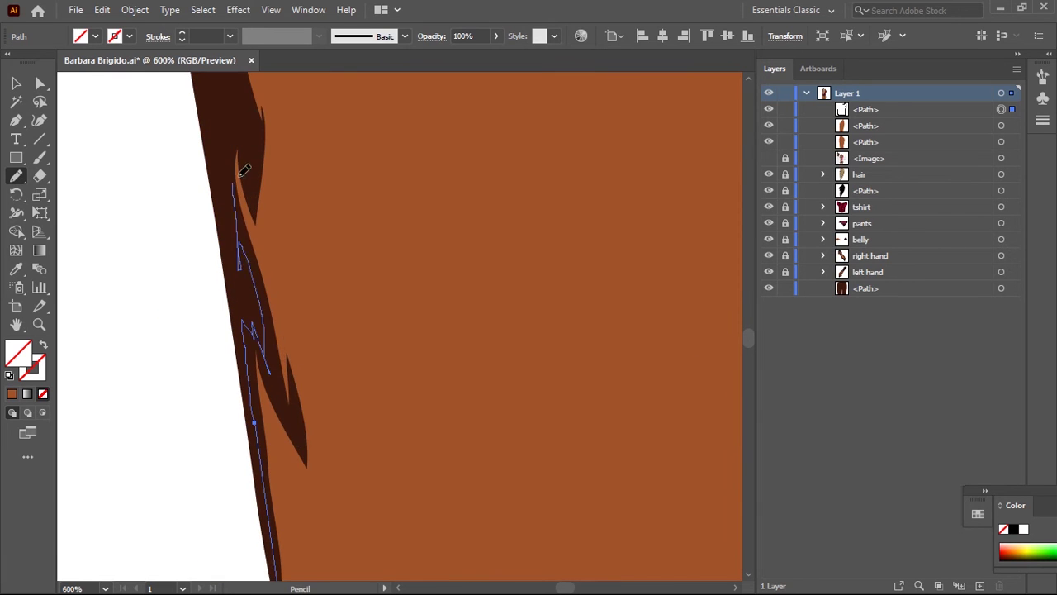
scroll(245, 170, up, 3)
scroll(177, 303, up, 3)
scroll(141, 349, up, 3)
scroll(212, 385, up, 3)
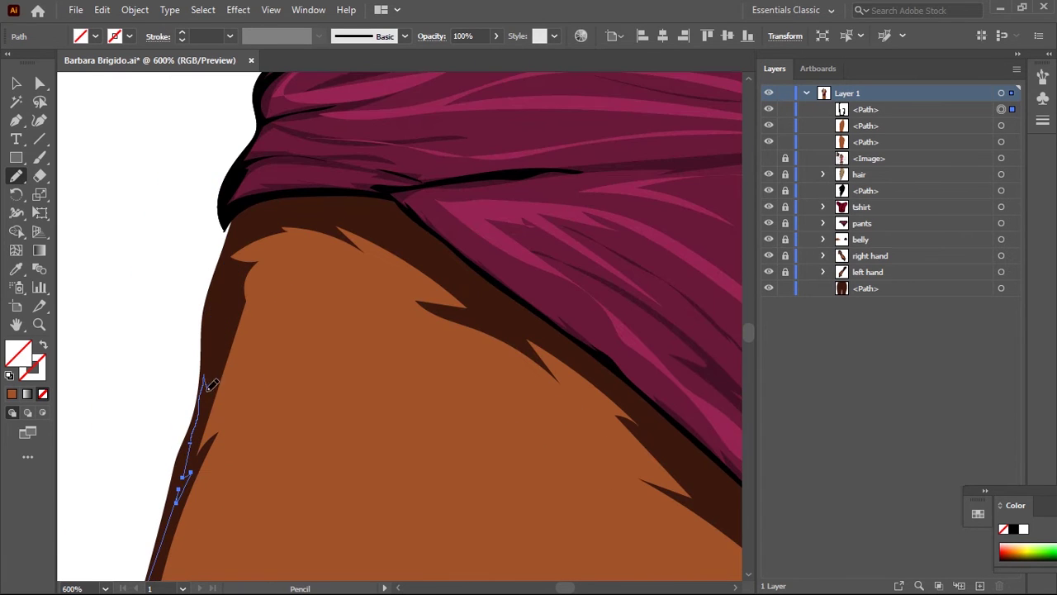
scroll(406, 267, down, 3)
scroll(390, 231, down, 3)
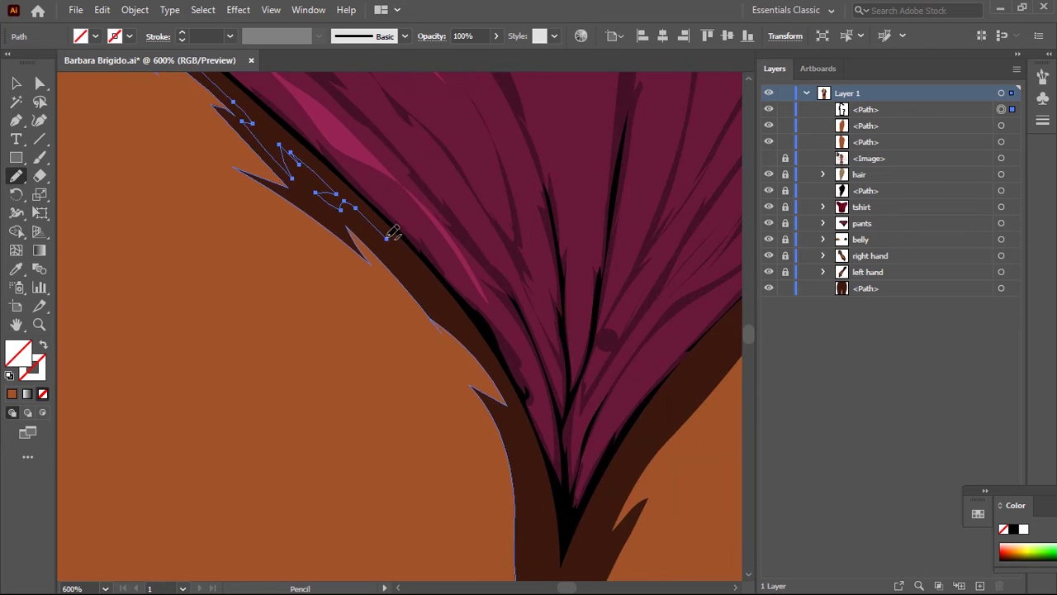
scroll(413, 283, down, 3)
scroll(384, 248, down, 3)
scroll(357, 122, down, 3)
scroll(366, 206, down, 5)
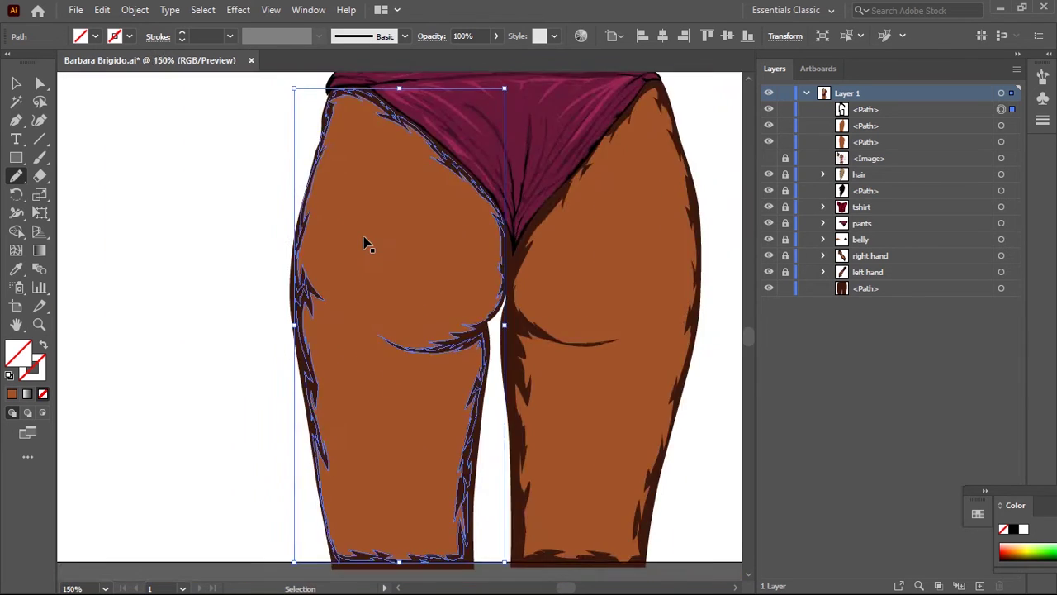
scroll(366, 240, up, 5)
scroll(413, 322, up, 3)
scroll(389, 355, up, 1)
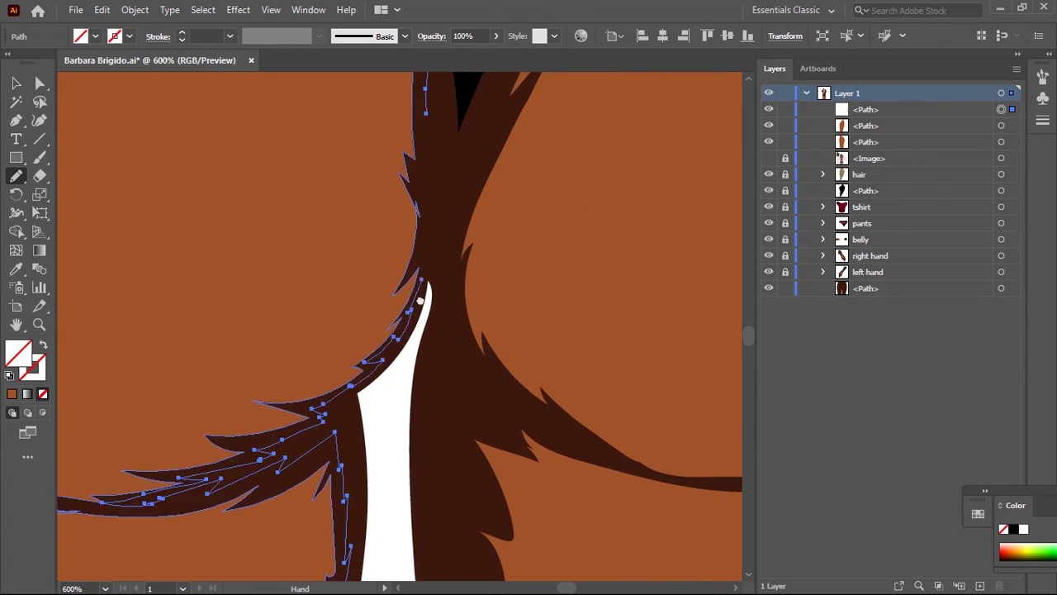
scroll(339, 409, up, 3)
scroll(364, 347, down, 5)
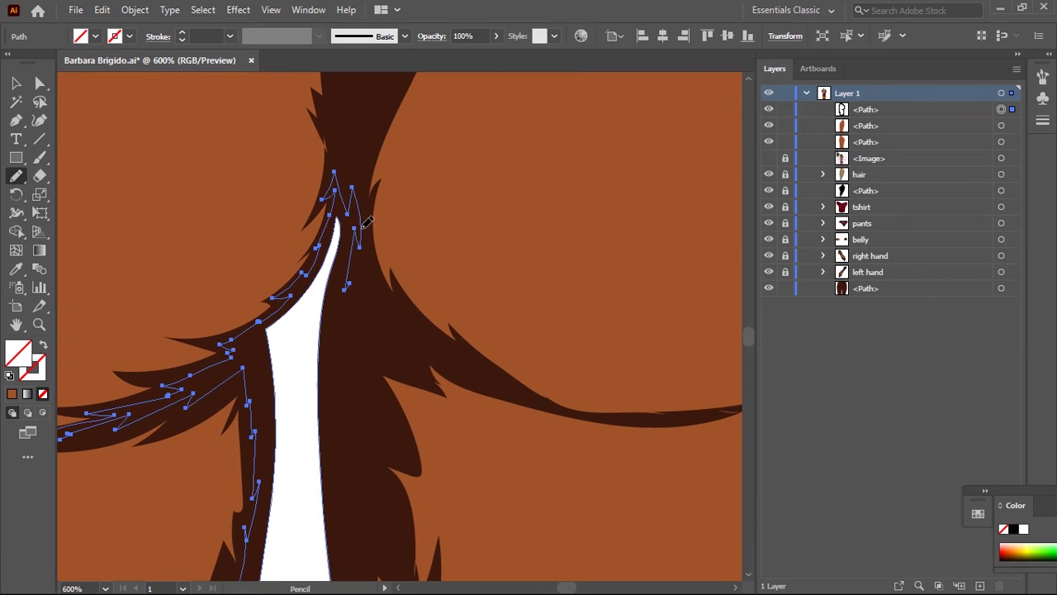
scroll(501, 379, down, 1)
scroll(366, 229, down, 6)
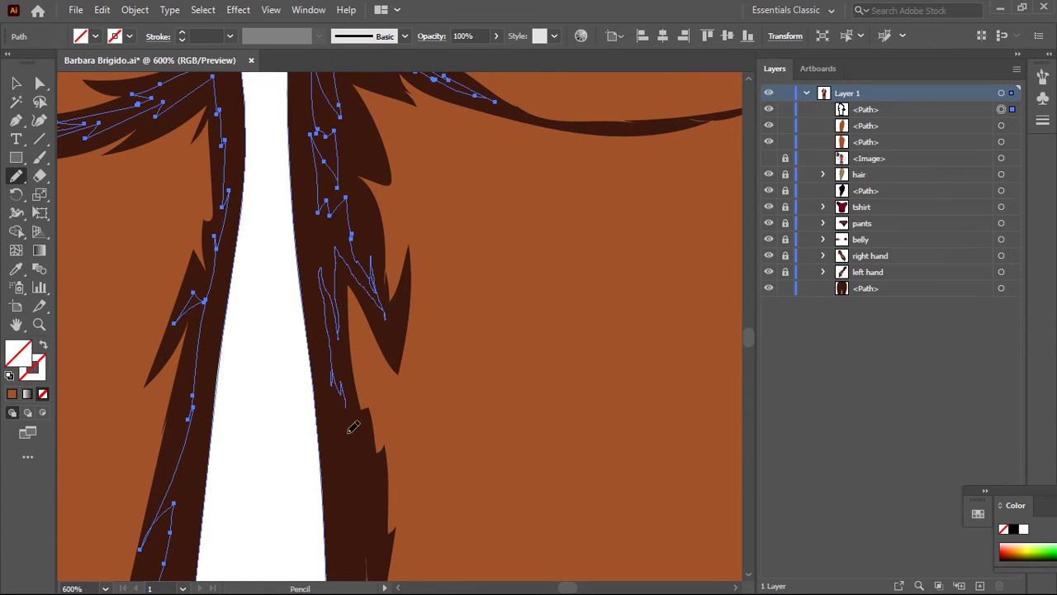
scroll(353, 425, down, 4)
scroll(342, 259, down, 4)
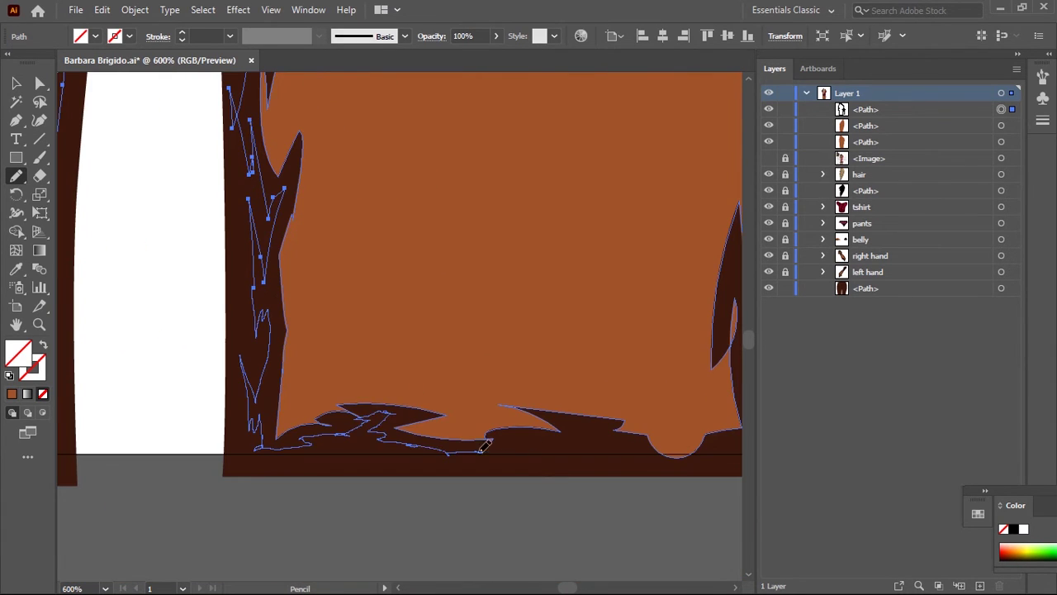
Extend the jagged path along the legs' bottom edge up to the bikini
drag(450, 446, 636, 451)
scroll(342, 390, right, 7)
scroll(343, 390, down, 1)
scroll(473, 174, up, 3)
scroll(480, 177, up, 1)
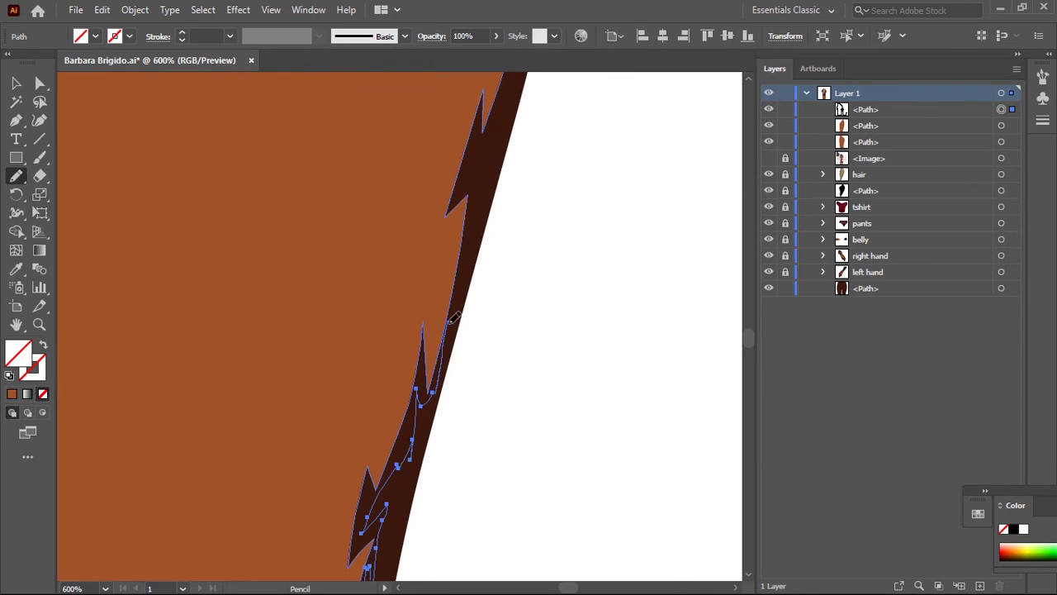
scroll(487, 180, down, 1)
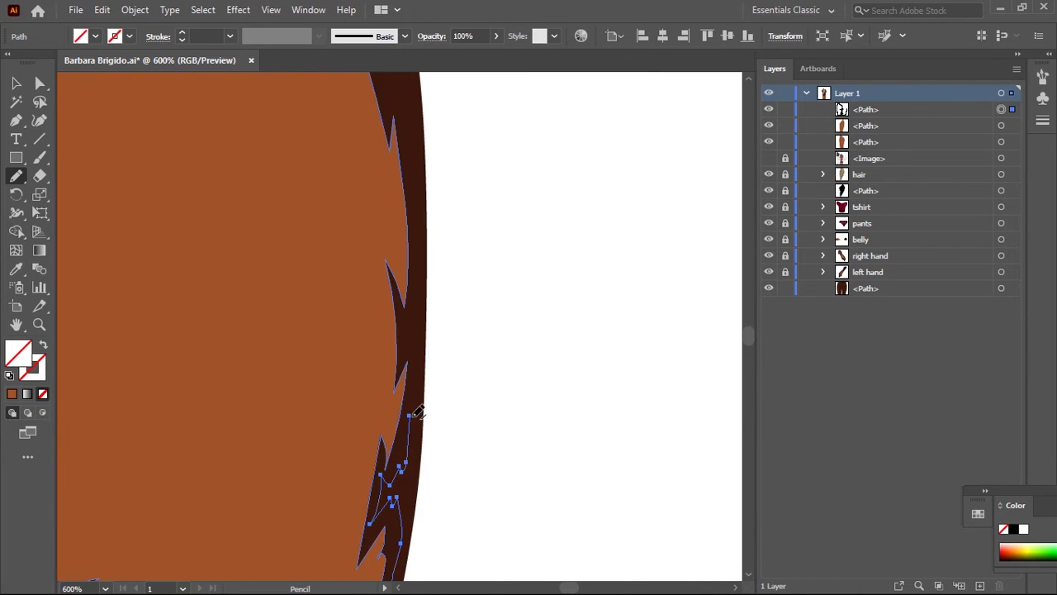
drag(494, 184, 520, 472)
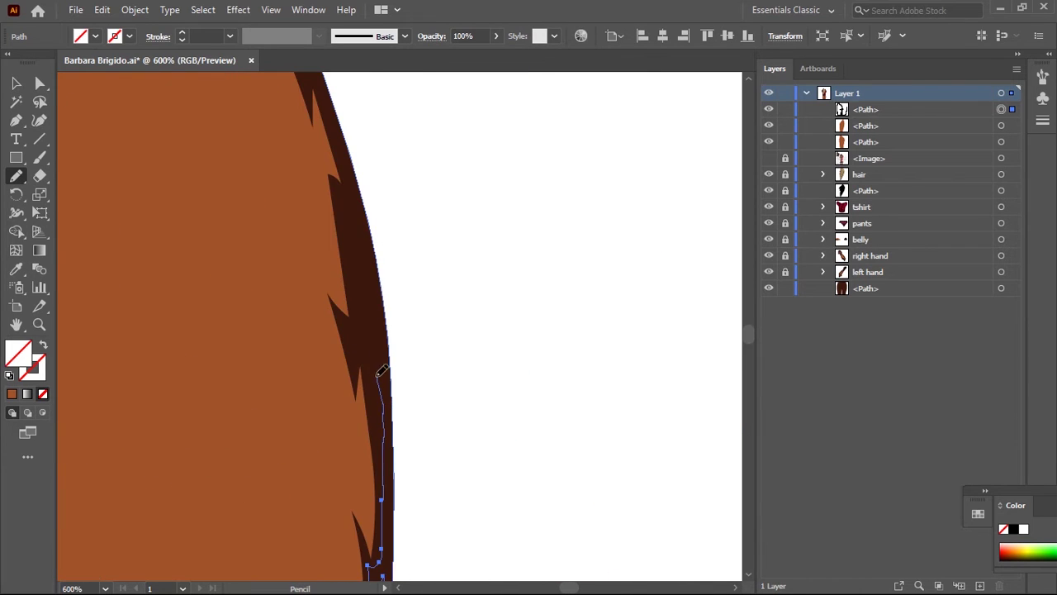
drag(468, 395, 494, 445)
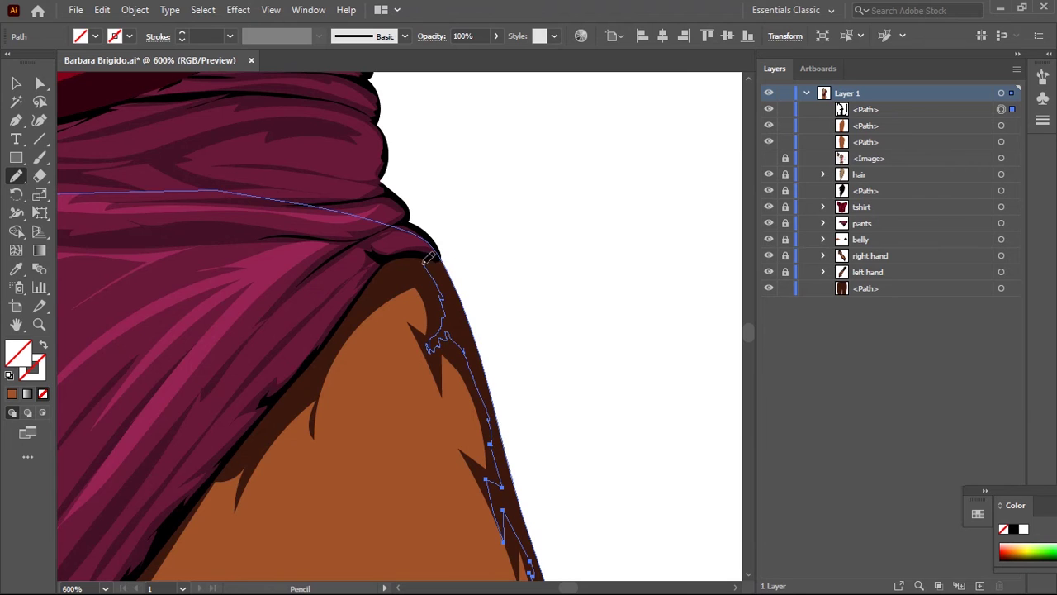
scroll(339, 404, down, 1)
scroll(350, 288, down, 1)
scroll(405, 207, down, 1)
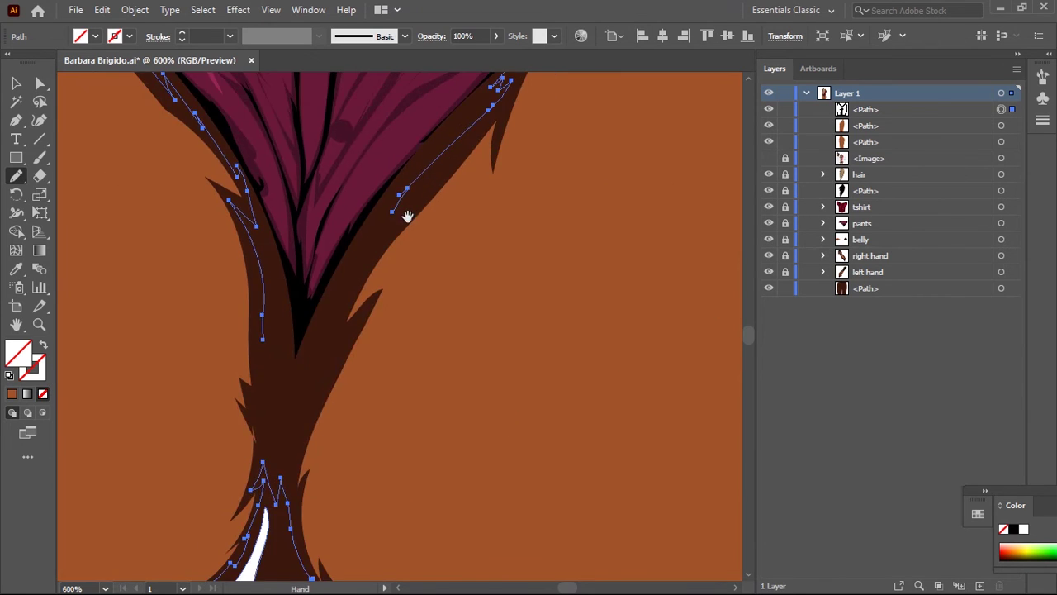
scroll(413, 213, down, 1)
scroll(417, 212, up, 1)
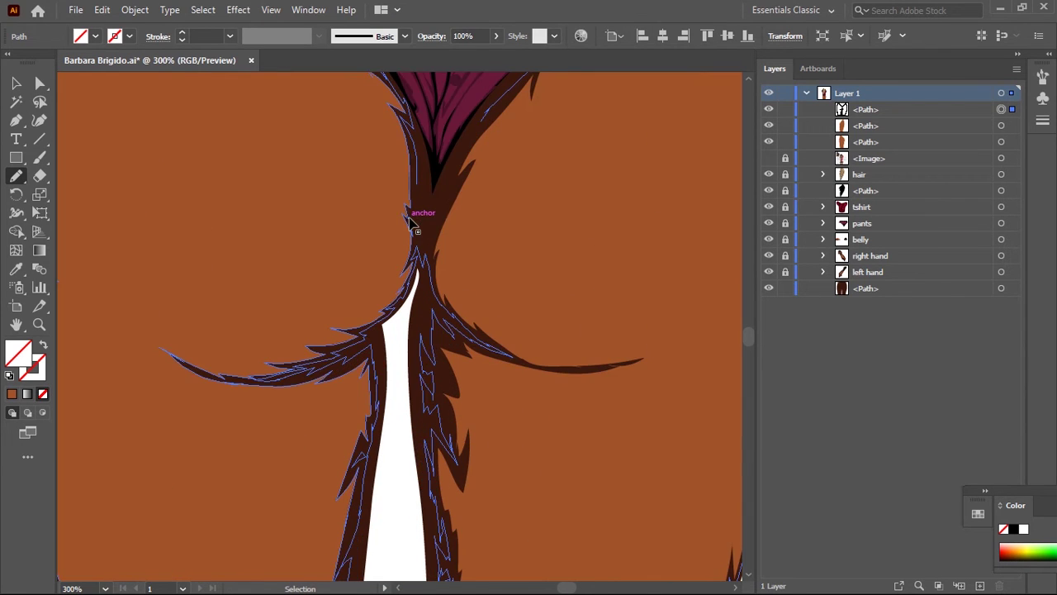
scroll(389, 371, up, 1)
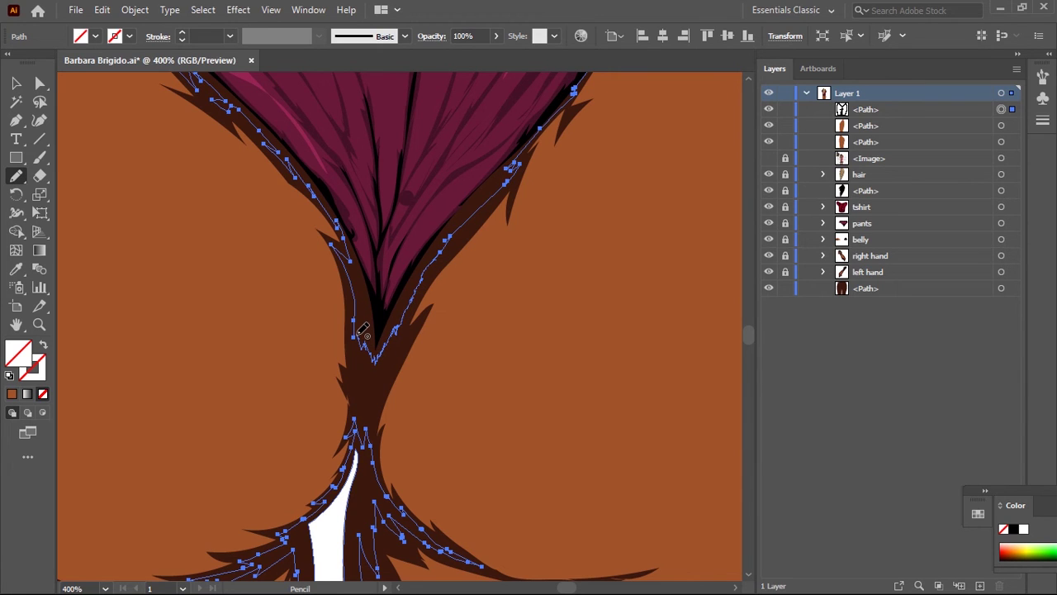
Redraw the path around the crotch, then select the traced loop and fill it black
drag(358, 333, 409, 297)
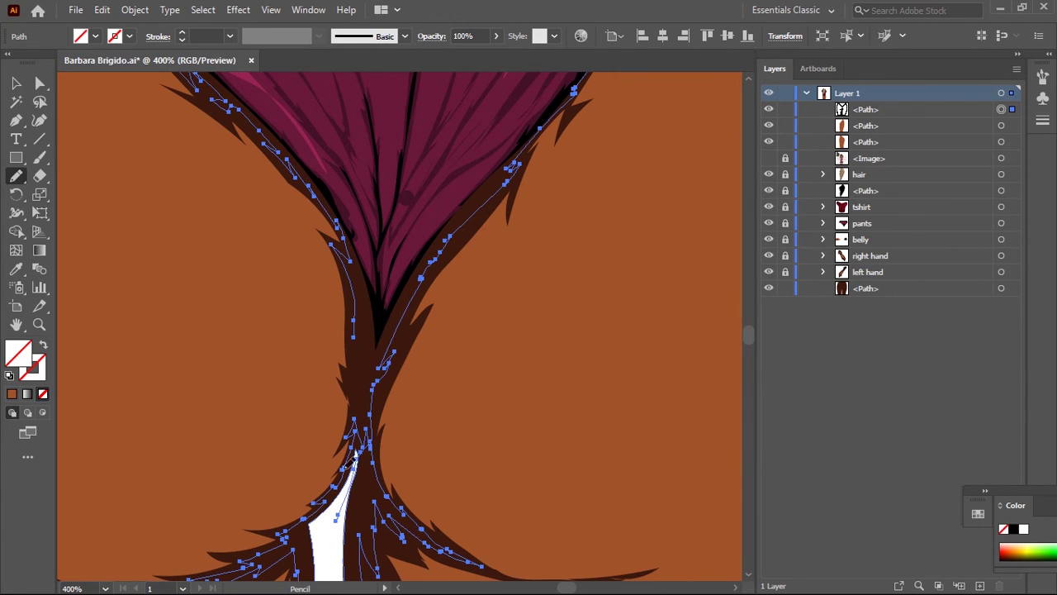
scroll(364, 400, down, 5)
ctrl+click(372, 207)
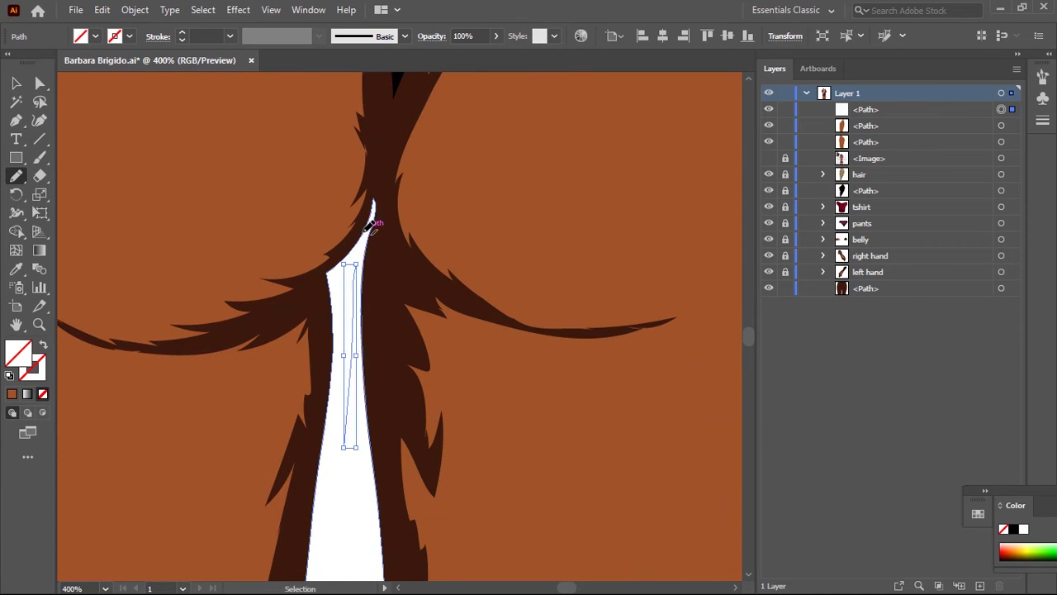
key(ctrl+minus)
key(ctrl+minus)
key(ctrl+minus)
key(v)
scroll(405, 363, up, 5)
scroll(302, 372, down, 5)
scroll(441, 378, up, 5)
scroll(313, 187, up, 3)
click(313, 187)
scroll(477, 201, down, 8)
Remove the black fill from the traced loop and reframe the hips
key(ctrl)
key(slash)
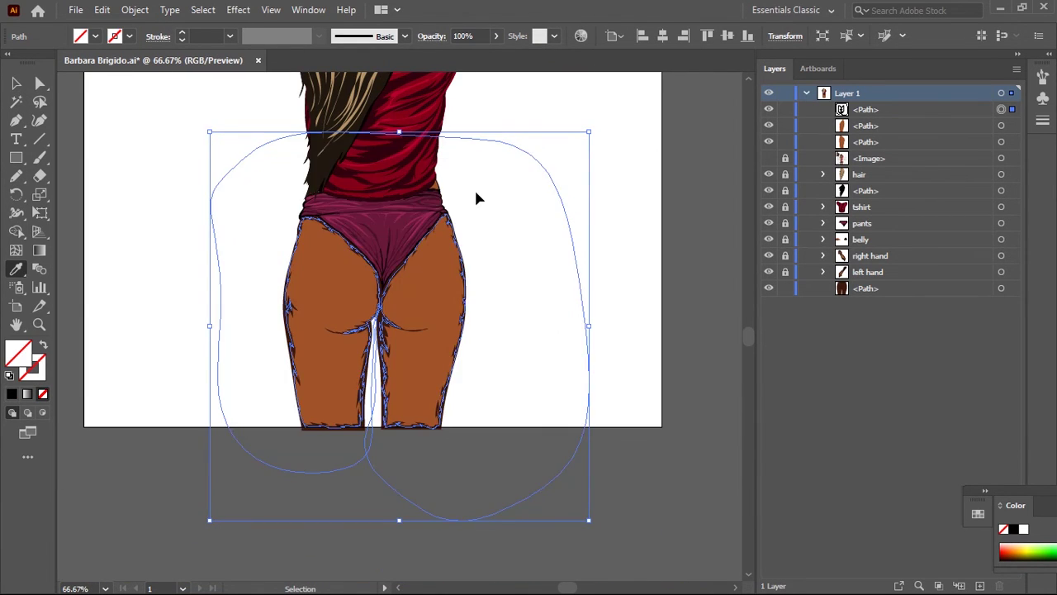
key(ctrl+1)
scroll(478, 188, up, 5)
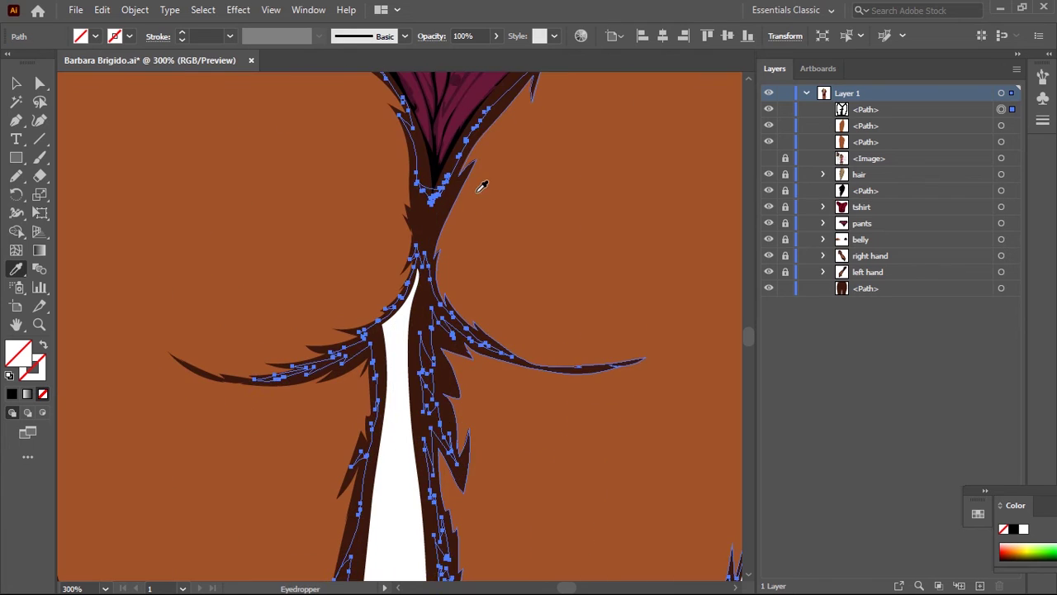
scroll(400, 429, down, 3)
drag(400, 429, 386, 456)
key(n)
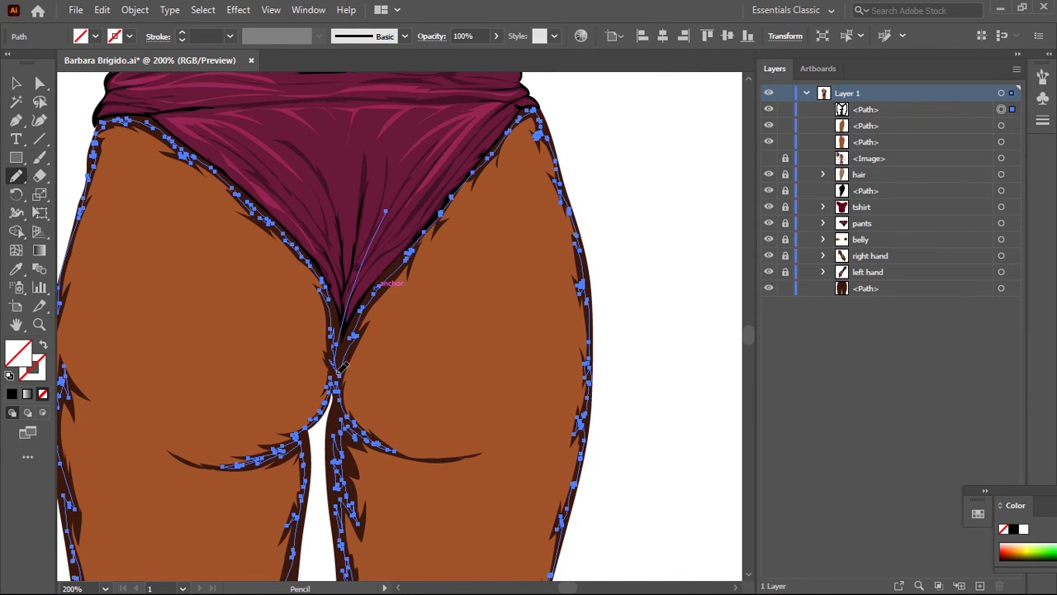
key(ctrl+minus)
key(ctrl+minus)
key(ctrl+minus)
Stack the leg paths under the black shape and clip them together with Ctrl+7
key(ctrl+shift+bracketleft)
key(v)
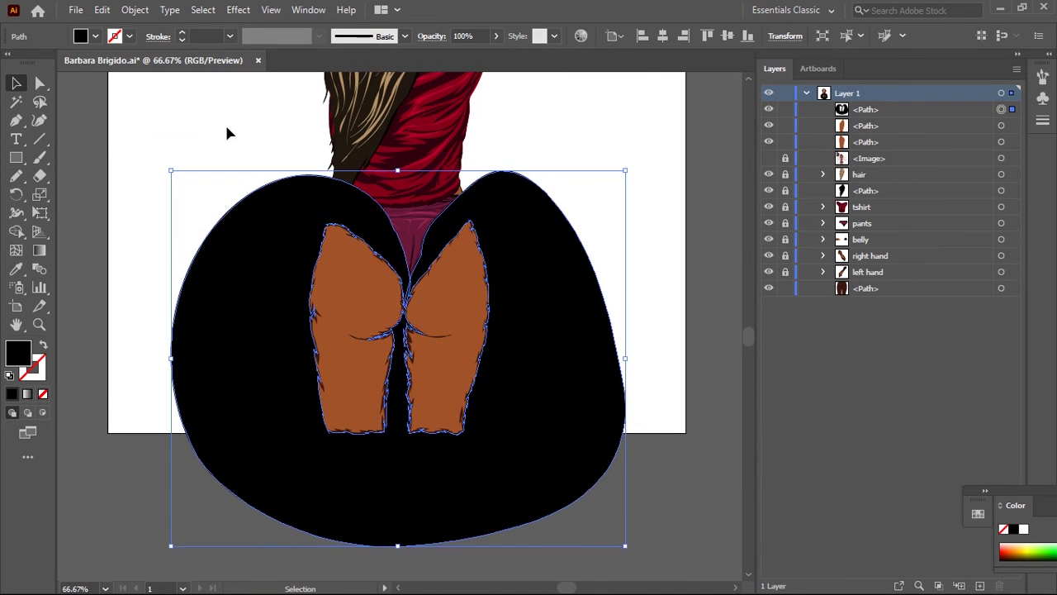
click(928, 272)
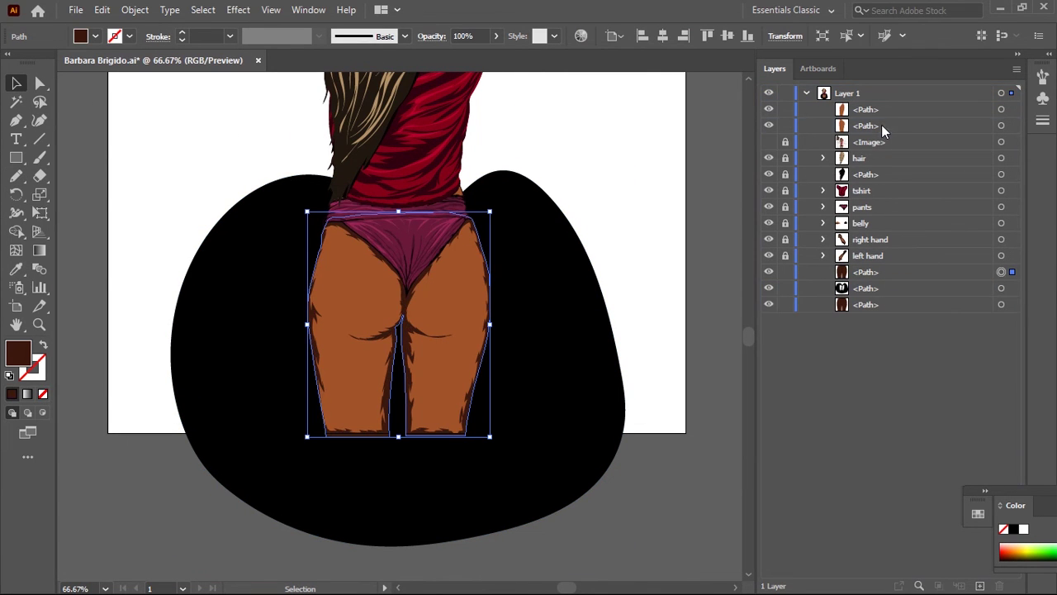
drag(882, 126, 900, 289)
drag(864, 111, 908, 281)
shift+click(1011, 291)
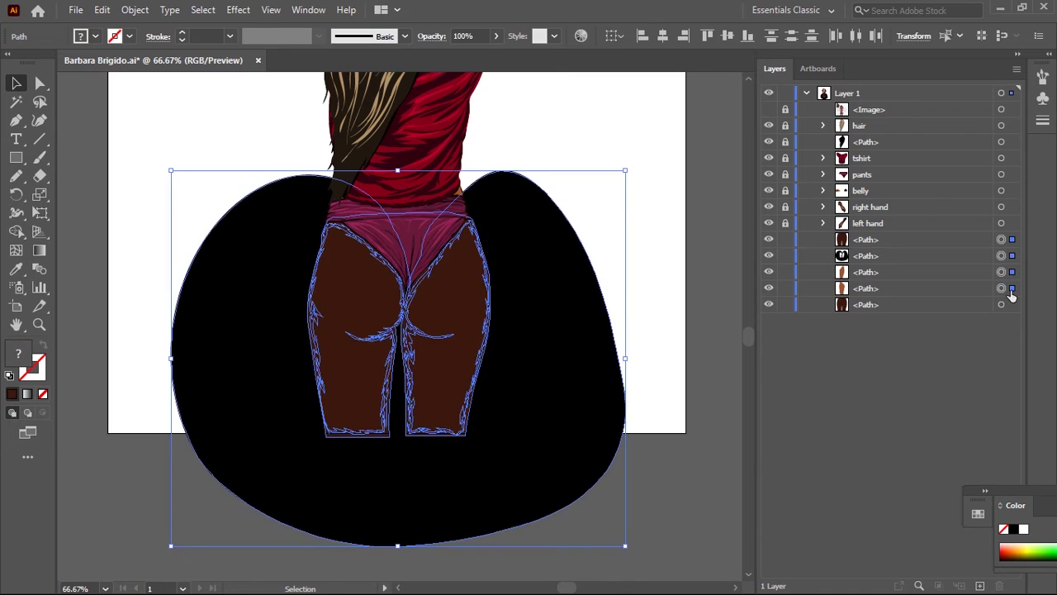
key(ctrl+7)
key(ctrl+plus)
key(ctrl+plus)
Pencil a black shadow stroke between the thighs and move it into the legs clip group
scroll(607, 303, up, 5)
scroll(607, 303, down, 5)
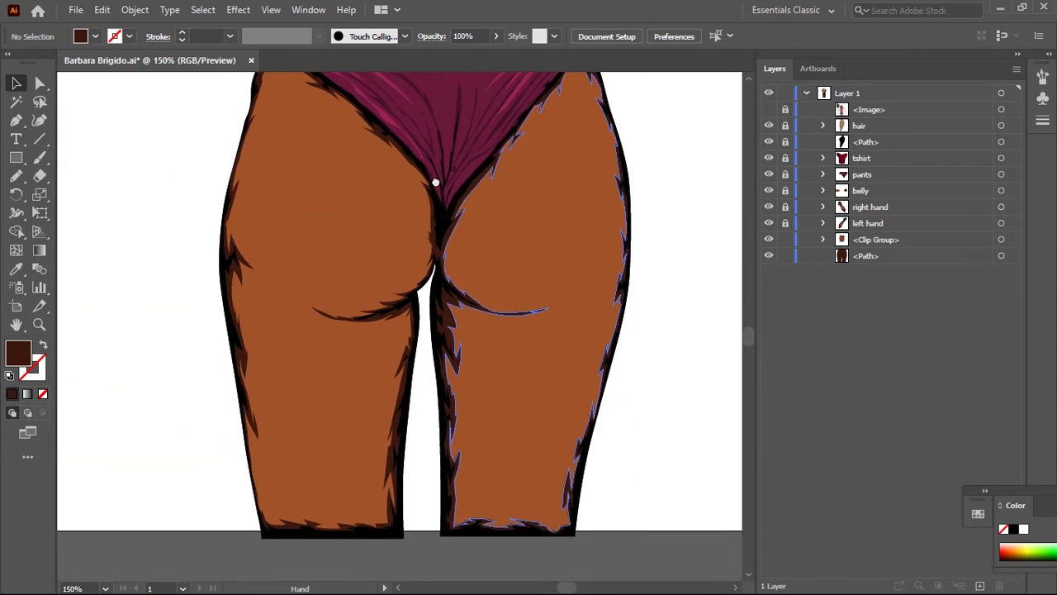
key(ctrl+plus)
key(ctrl+plus)
drag(377, 237, 385, 207)
key(i)
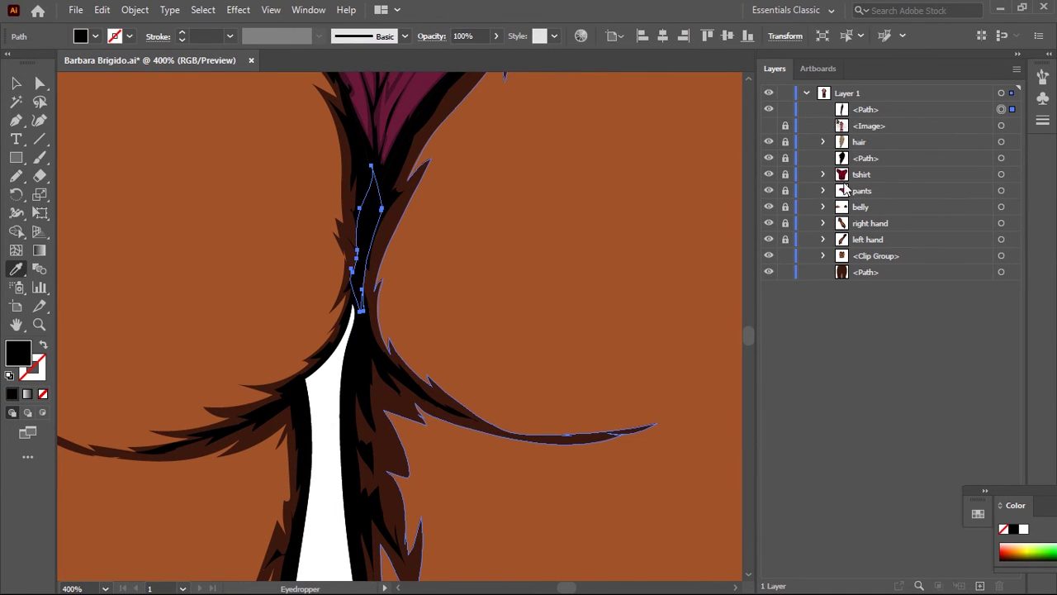
click(822, 255)
drag(865, 109, 884, 280)
key(ctrl+minus)
key(ctrl+minus)
key(ctrl+minus)
key(v)
click(865, 336)
drag(876, 326, 877, 329)
key(n)
key(ctrl+plus)
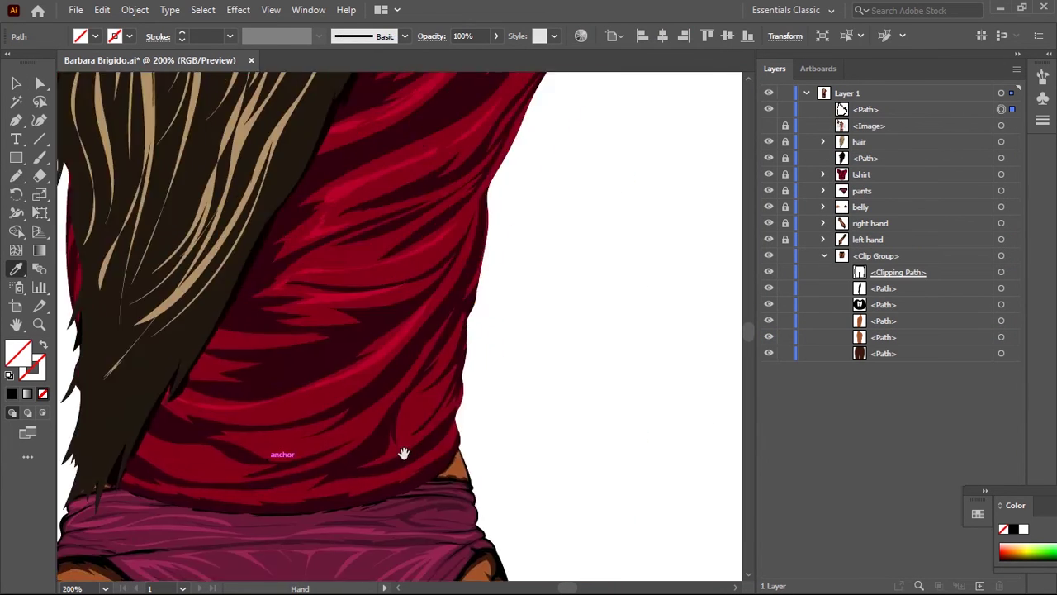
Pencil highlight shapes on both buttocks and the left thigh, sampling the lighter skin colour
drag(209, 190, 156, 186)
drag(382, 392, 457, 264)
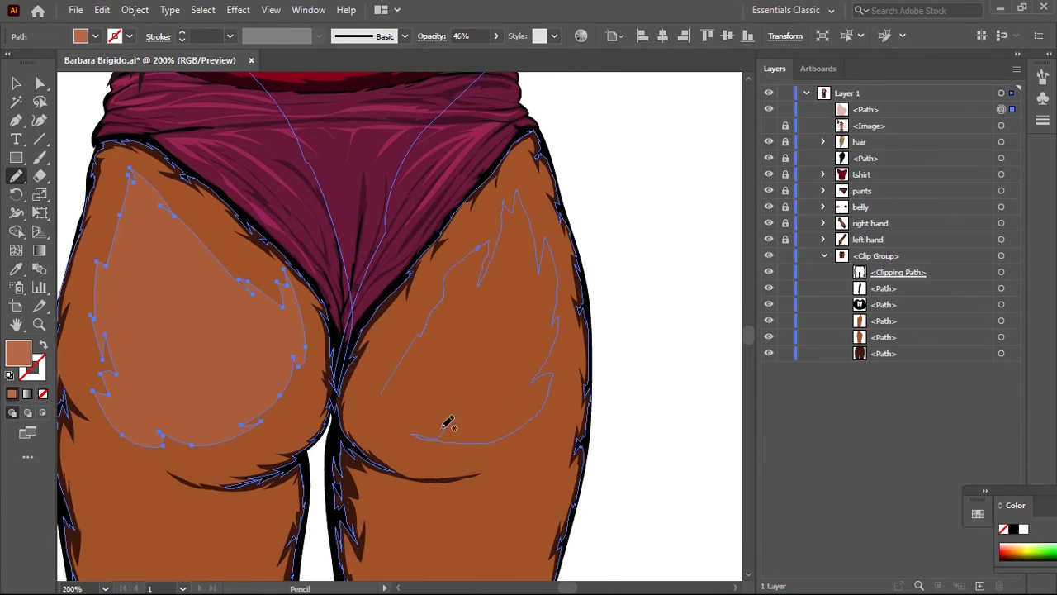
drag(435, 436, 382, 392)
key(ctrl+minus)
scroll(181, 366, down, 3)
drag(170, 259, 199, 273)
key(i)
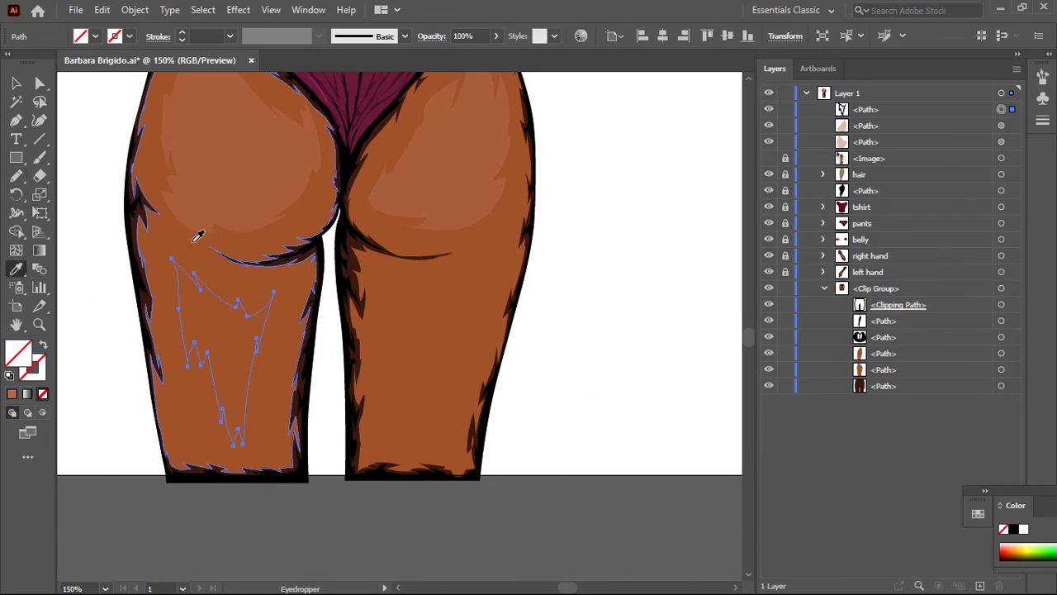
click(198, 235)
Add another lighter-skin highlight shape on the right buttock
key(ctrl+0)
key(n)
drag(351, 378, 364, 372)
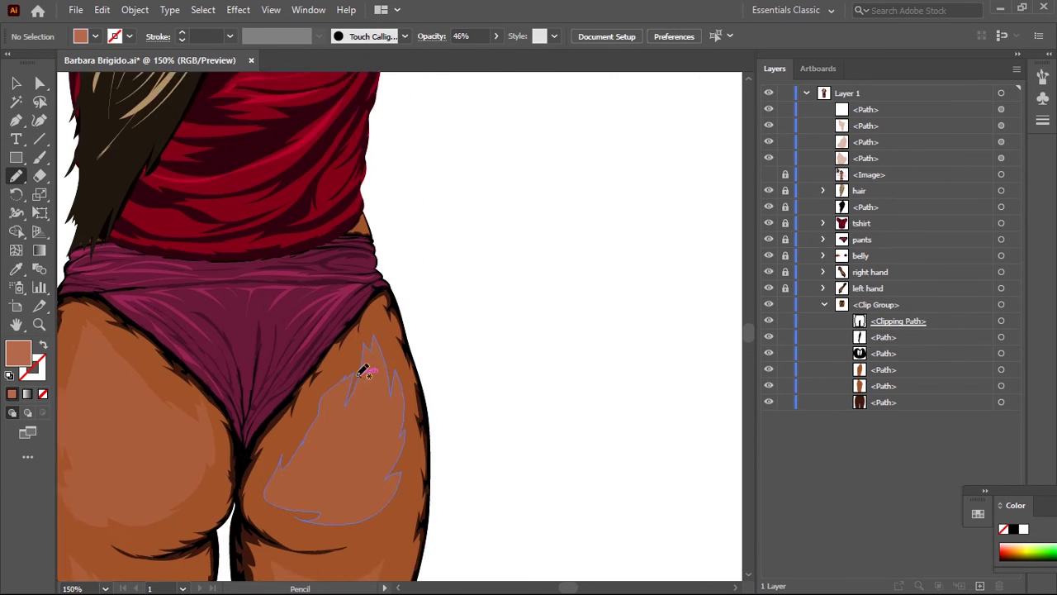
drag(499, 307, 446, 351)
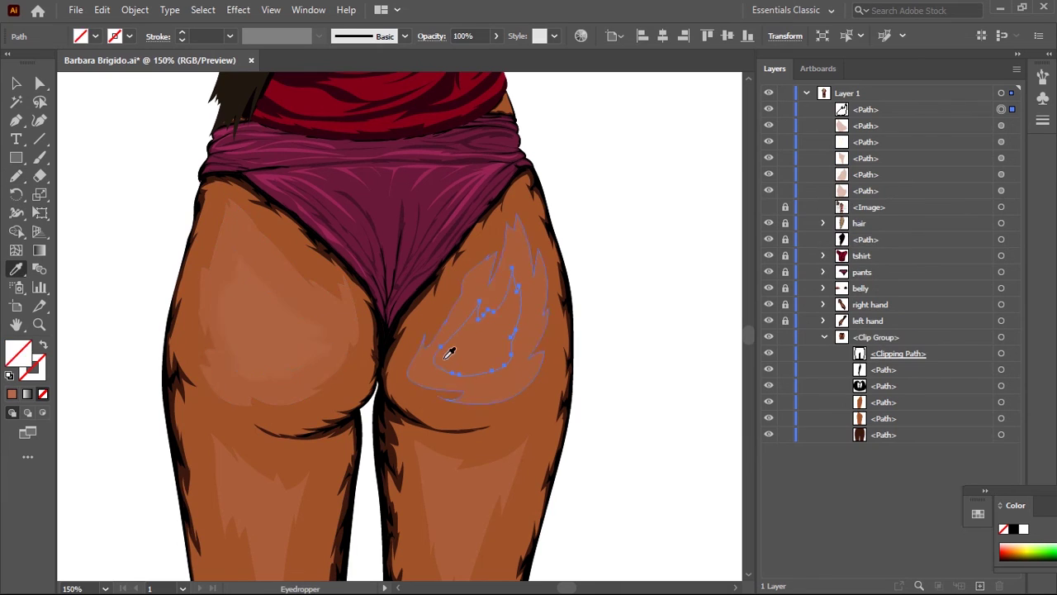
key(i)
key(ctrl+0)
key(ctrl+plus)
key(ctrl+minus)
key(v)
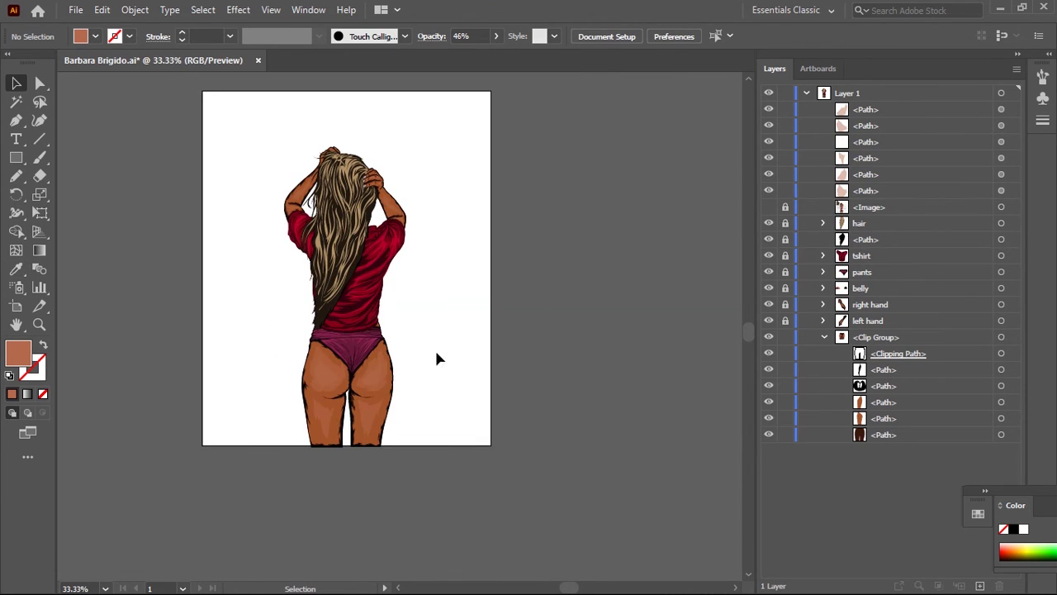
Move all highlight shapes into the legs clip group and collapse it
drag(865, 174, 897, 361)
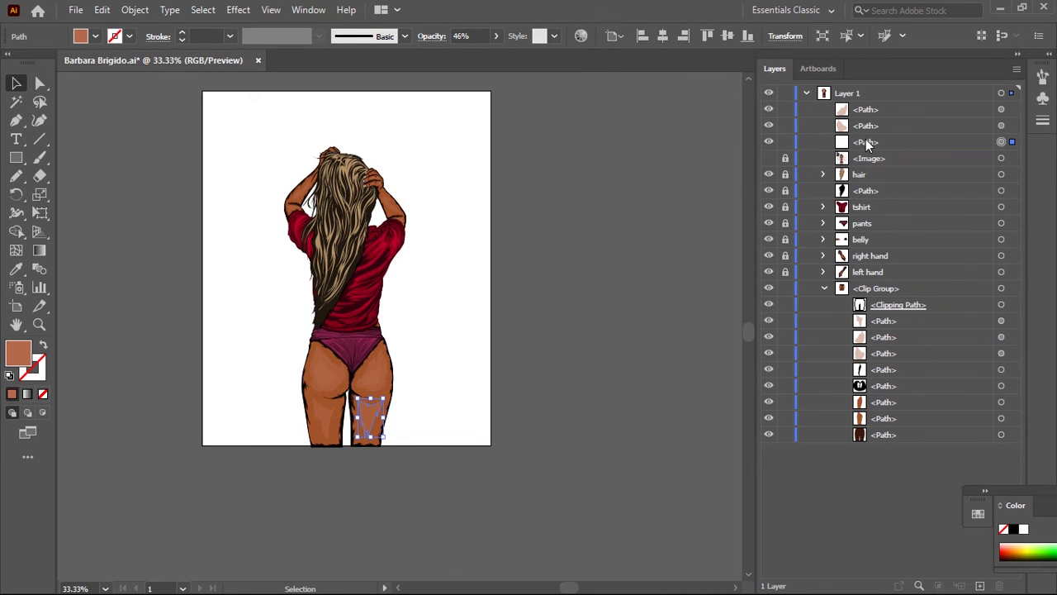
drag(865, 141, 892, 309)
drag(887, 109, 892, 272)
key(v)
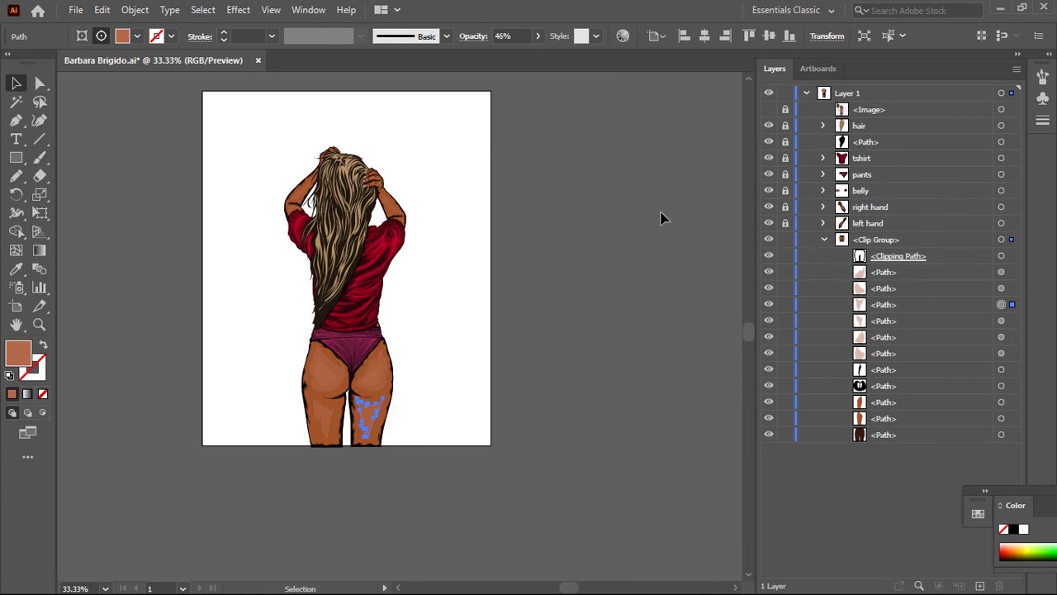
click(822, 240)
double_click(869, 238)
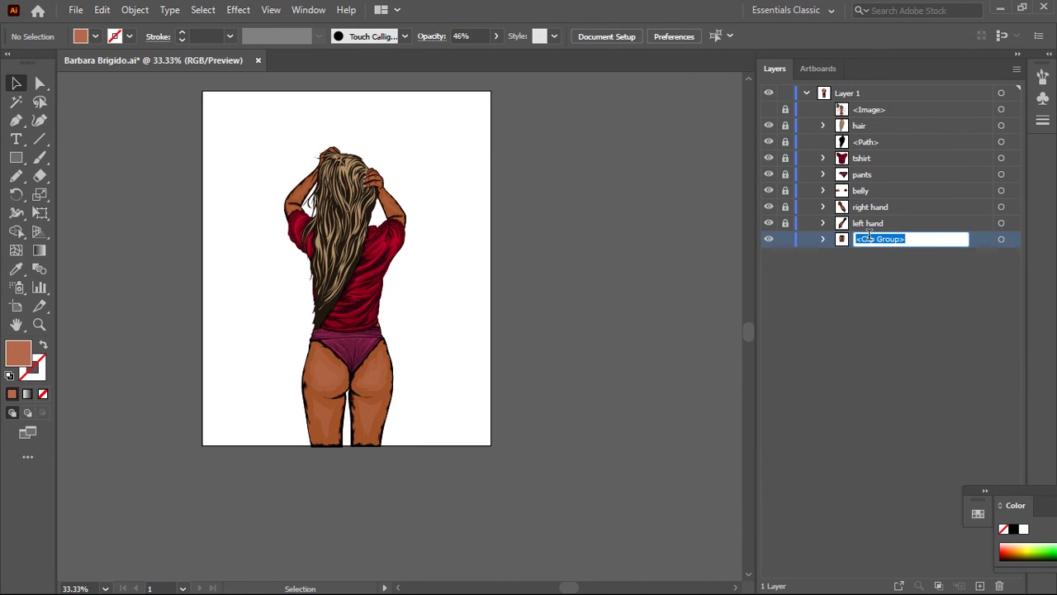
text(thighs)
Pull the base arm shapes out of the left hand and right hand groups
click(823, 223)
mouse_move(884, 418)
mouse_down()
mouse_move(851, 427)
mouse_move(877, 430)
mouse_up()
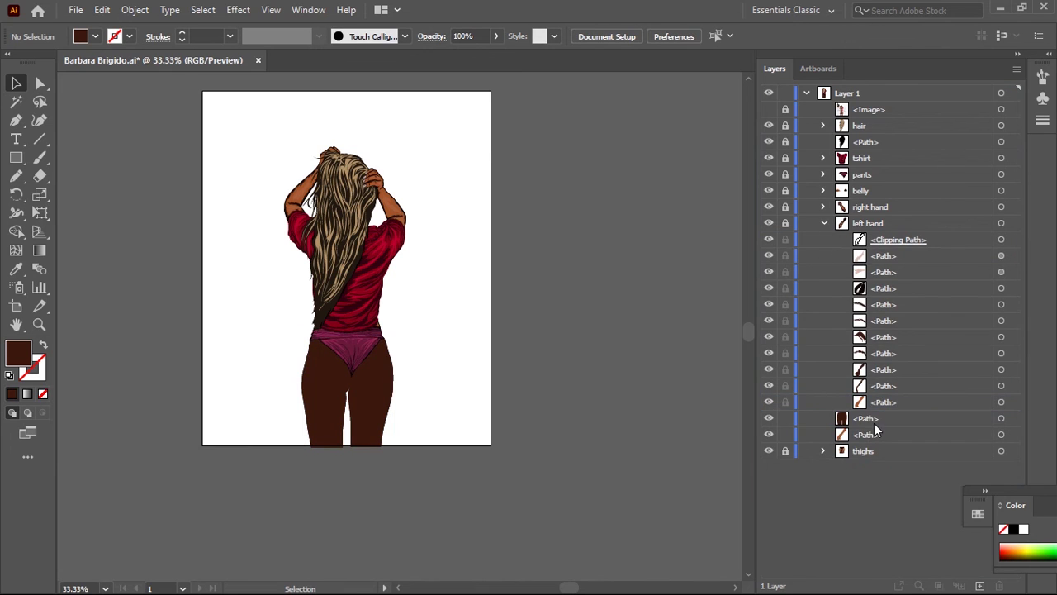
click(822, 223)
click(822, 206)
drag(884, 517, 885, 566)
click(822, 207)
Pull the bikini's base shape out of the pants group
click(822, 190)
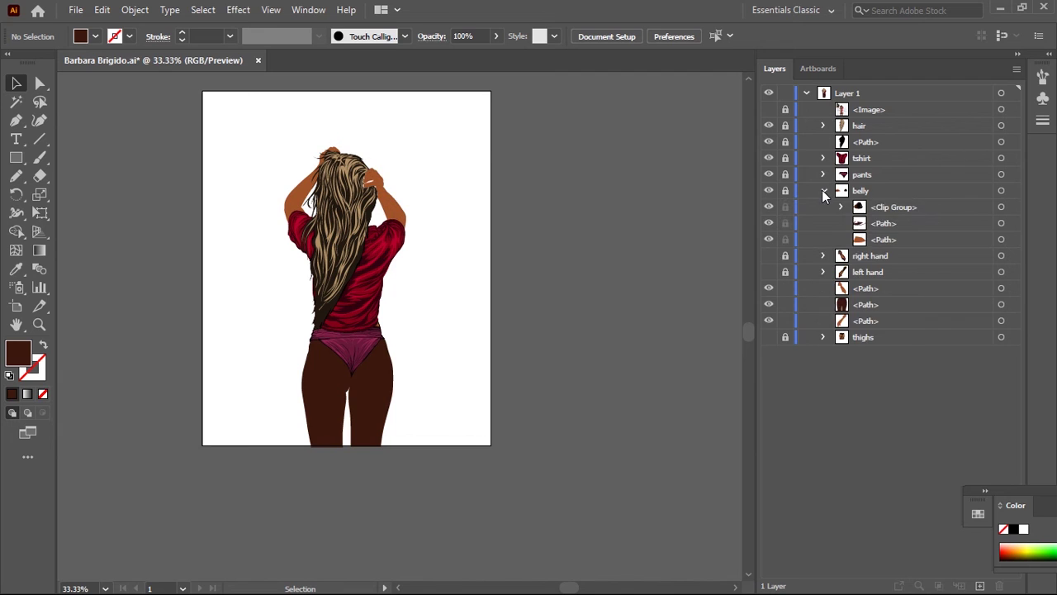
click(842, 206)
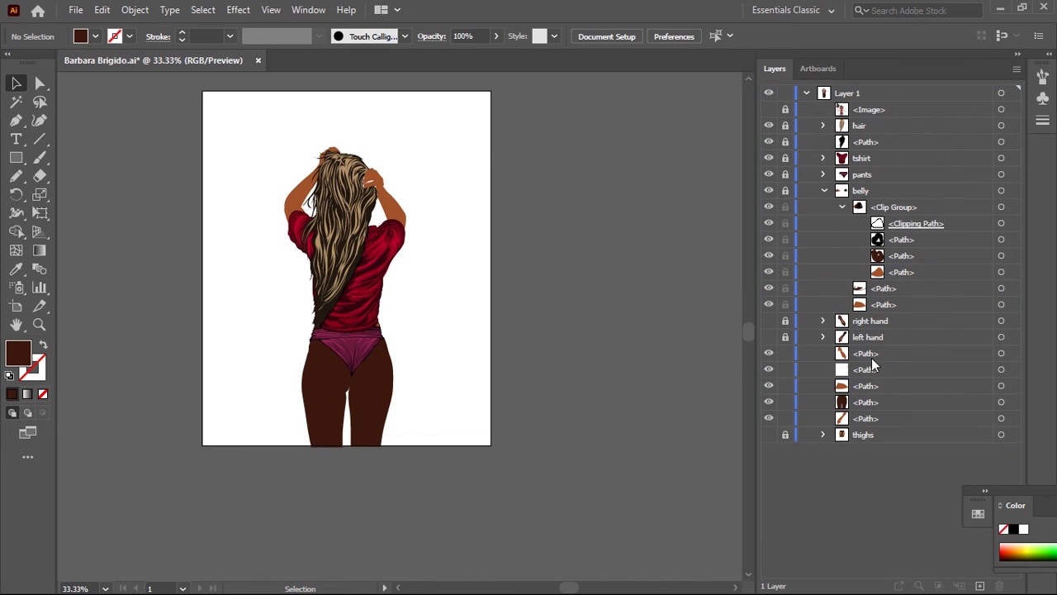
click(842, 207)
click(824, 191)
click(876, 256)
drag(875, 256, 867, 362)
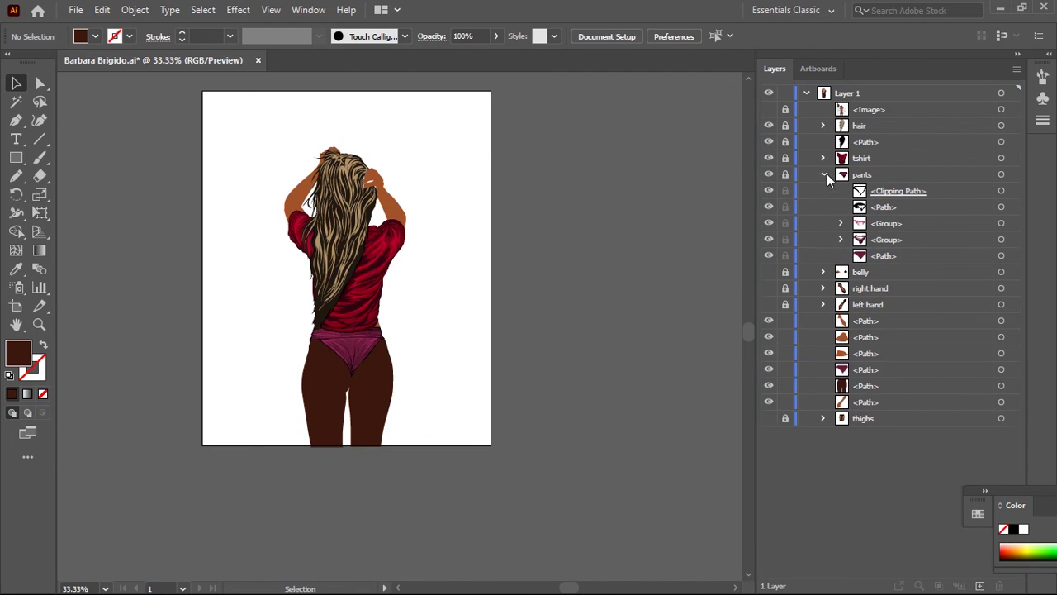
click(824, 174)
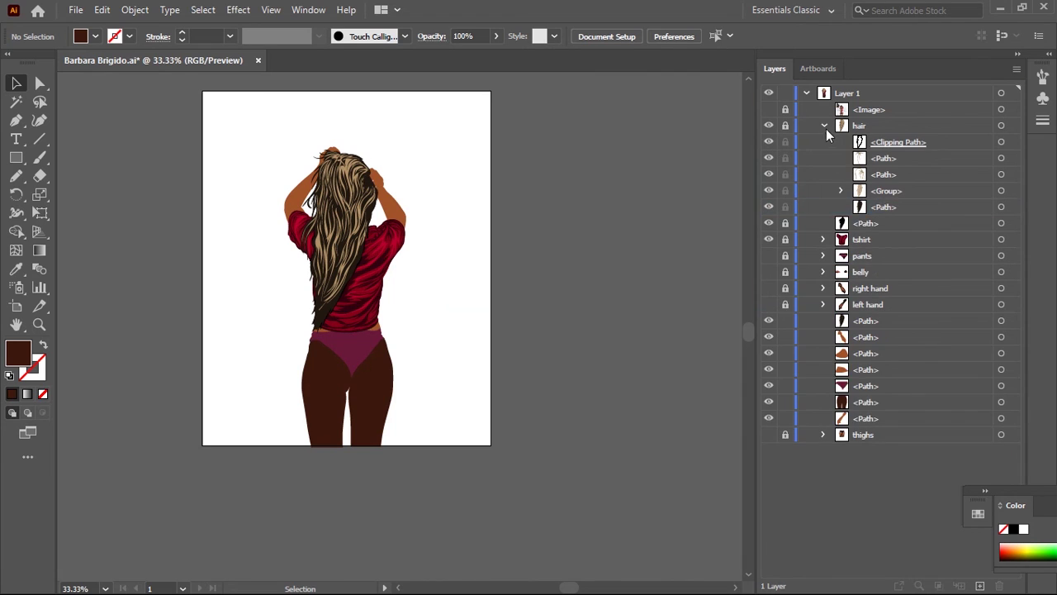
Pull the shirt's base shape out and hide the detailed hair strands and shirt shading
click(769, 125)
click(822, 158)
click(892, 223)
drag(892, 223, 868, 328)
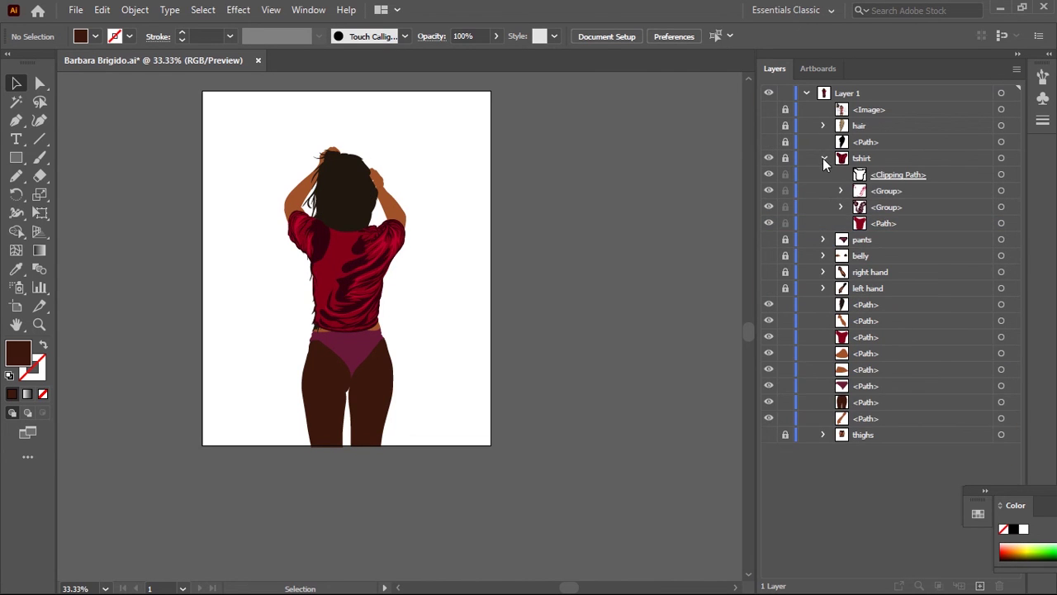
click(822, 158)
click(769, 158)
key(ctrl+plus)
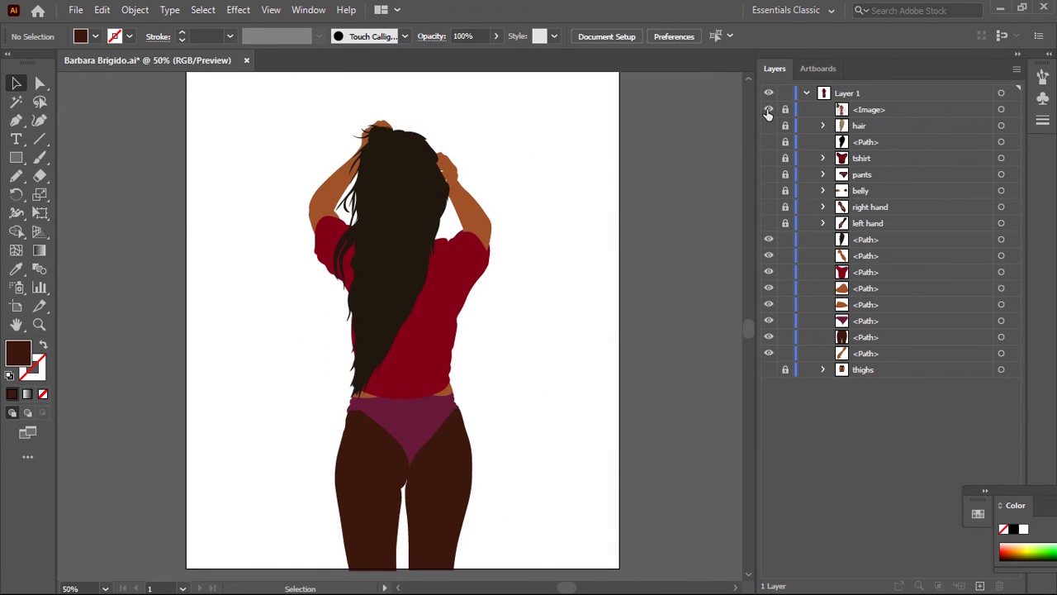
Group the loose flat base shapes and bring that group to the front
drag(769, 126, 771, 372)
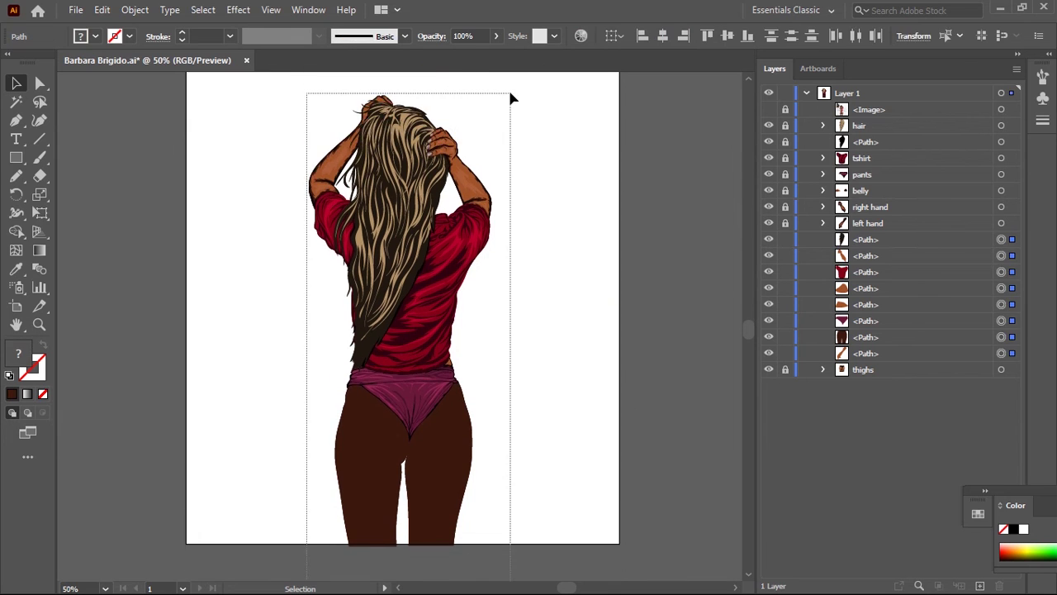
drag(508, 88, 355, 528)
key(ctrl+g)
key(ctrl+shift+bracketright)
click(668, 239)
Unite the flat base shapes into one silhouette with Pathfinder
click(769, 126)
click(823, 109)
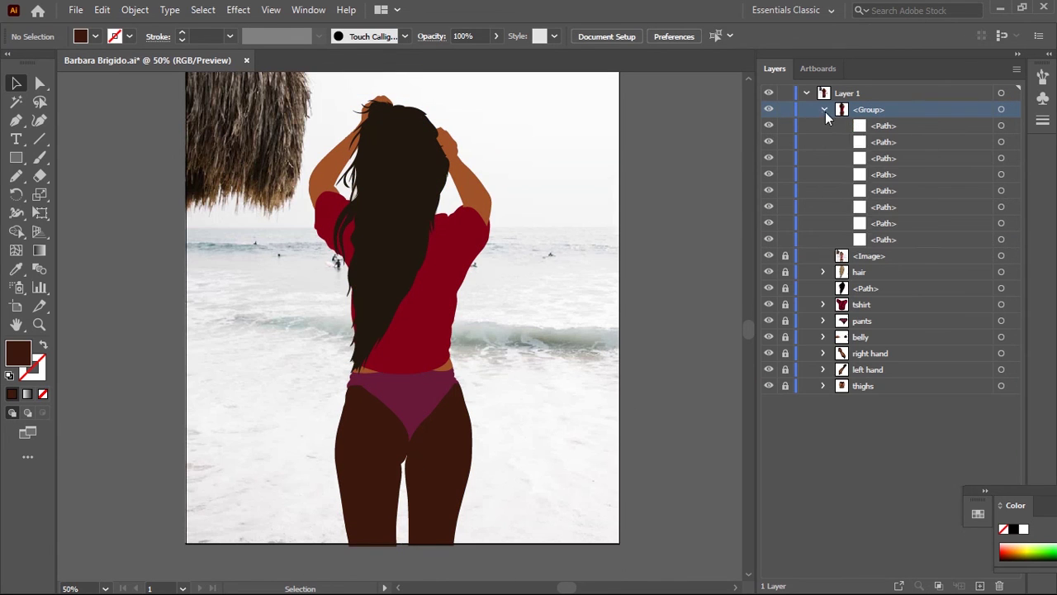
click(769, 109)
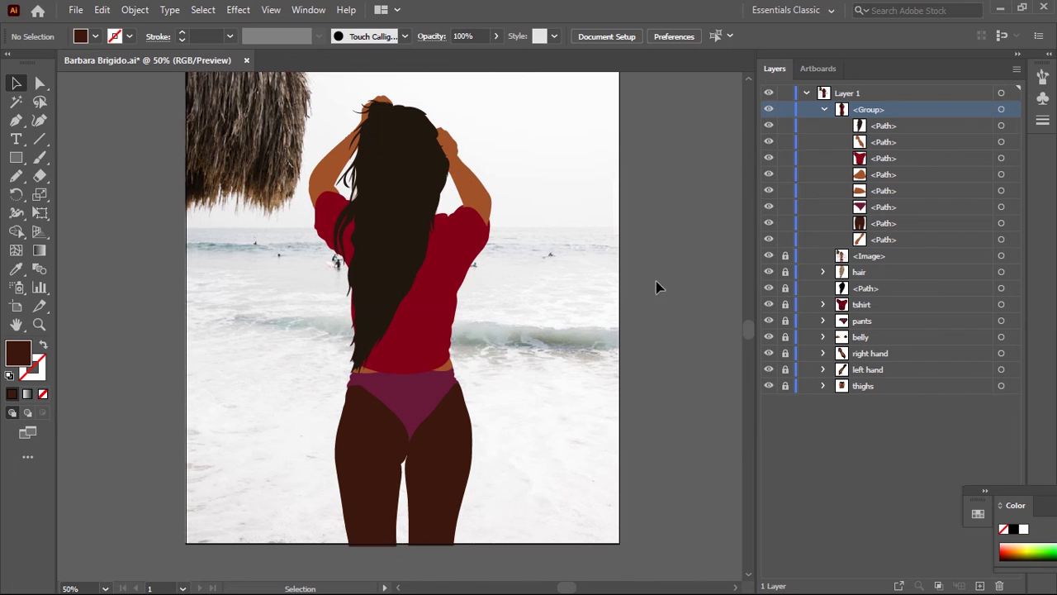
drag(478, 111, 477, 110)
click(308, 9)
click(455, 441)
click(559, 170)
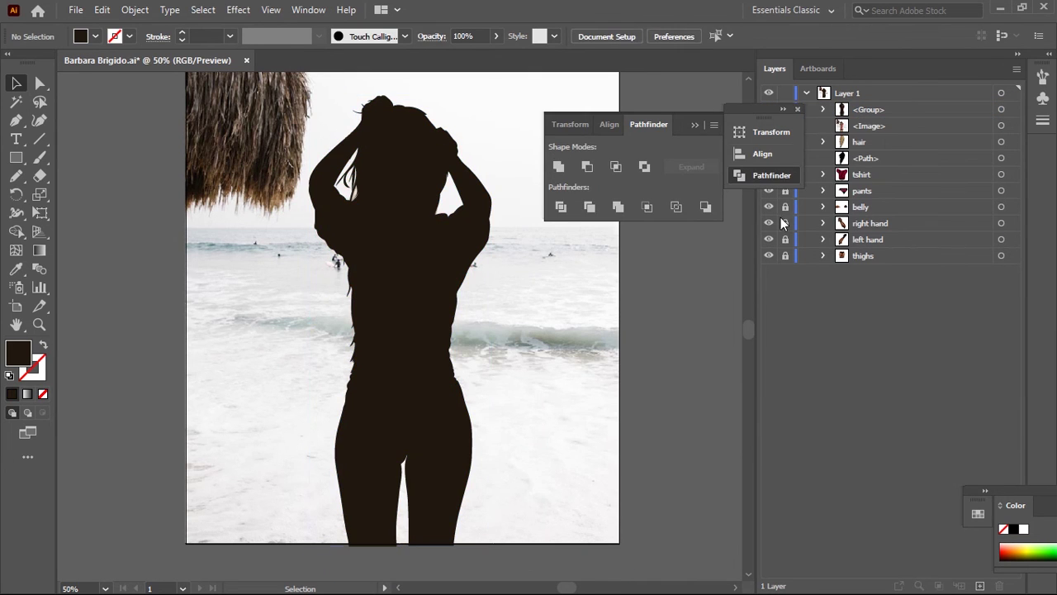
Delete the small stray piece from the silhouette and ungroup the compound shape
click(401, 248)
click(308, 9)
click(413, 569)
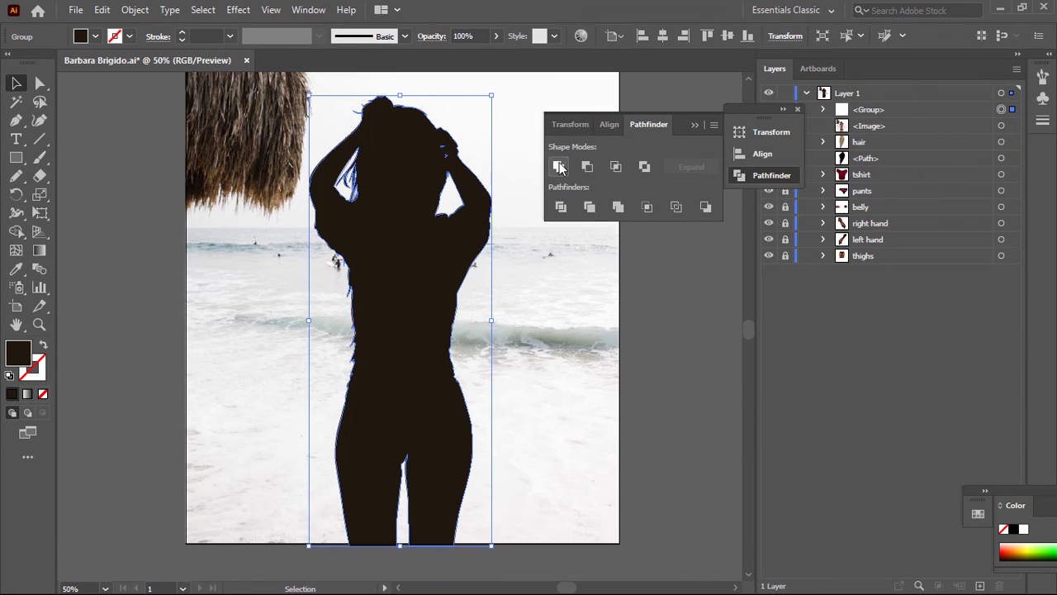
click(663, 198)
click(823, 109)
click(797, 109)
click(1001, 141)
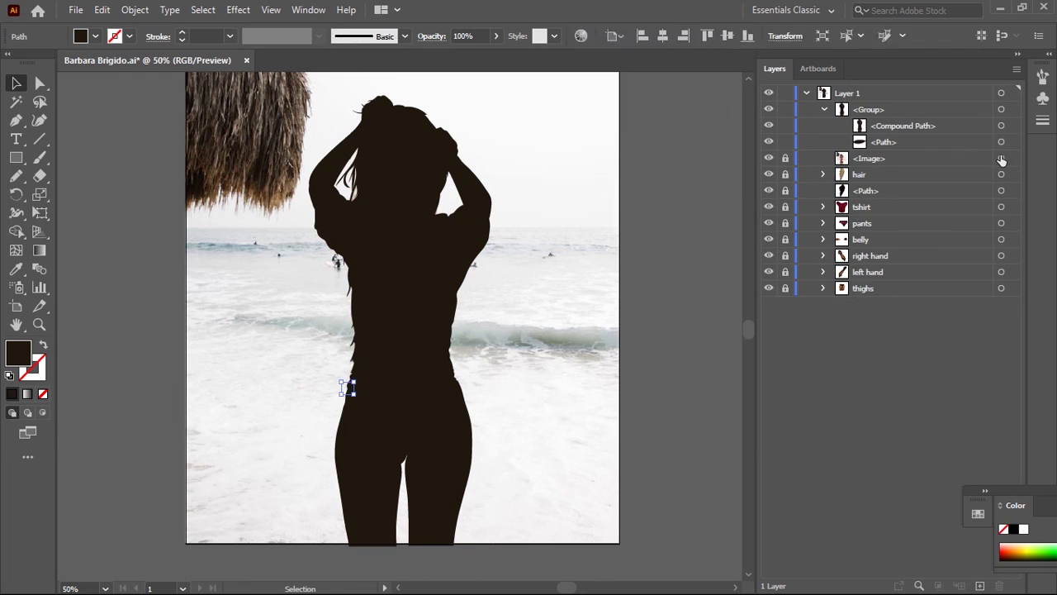
click(1001, 125)
key(ctrl+shift+g)
Clip the original beach photo to the silhouette with Ctrl+7
shift+click(1001, 126)
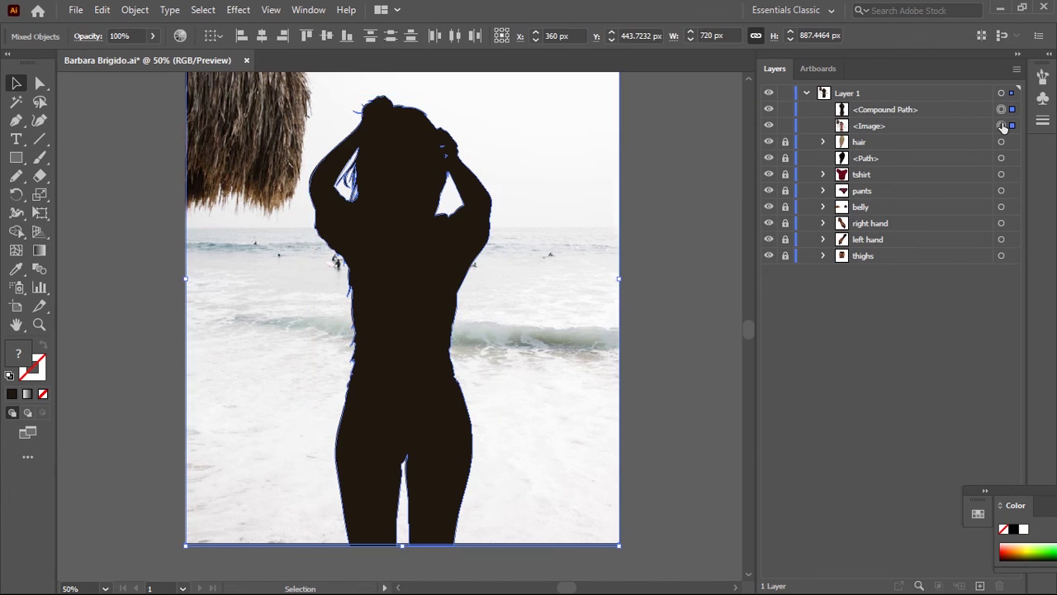
key(ctrl+7)
click(768, 109)
key(ctrl+minus)
click(1001, 109)
Copy the clipped photo to the left of the illustration and hide the original cut-out
drag(381, 312, 336, 312)
click(550, 281)
click(768, 125)
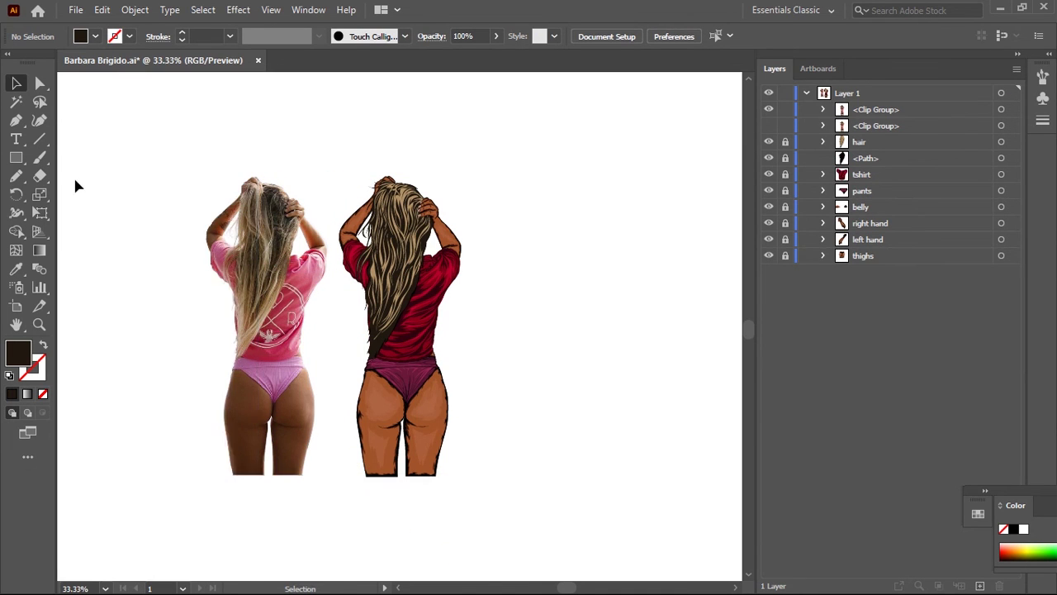
key(ctrl+plus)
drag(361, 330, 414, 317)
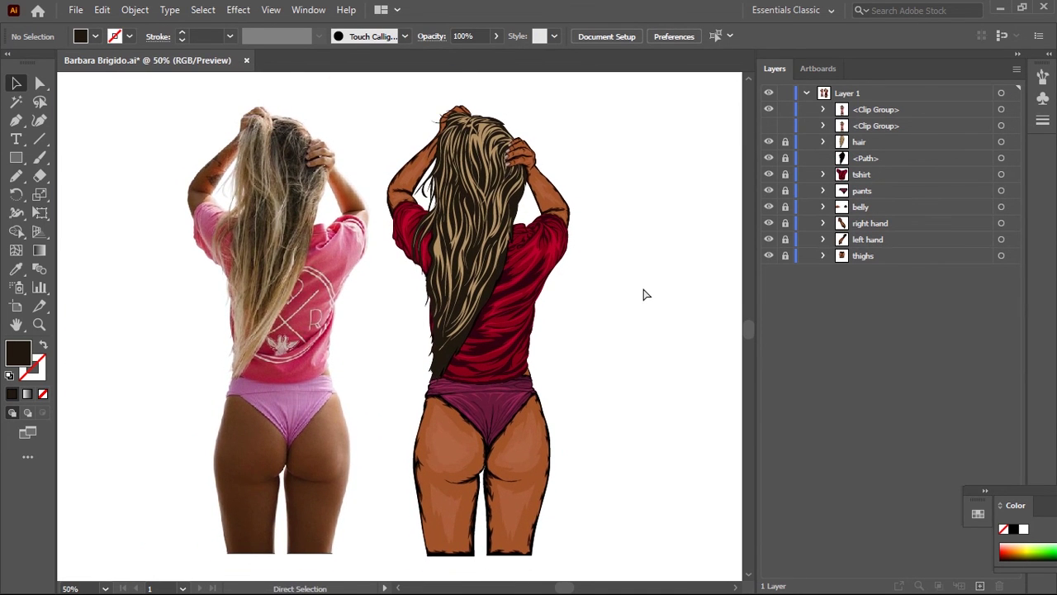